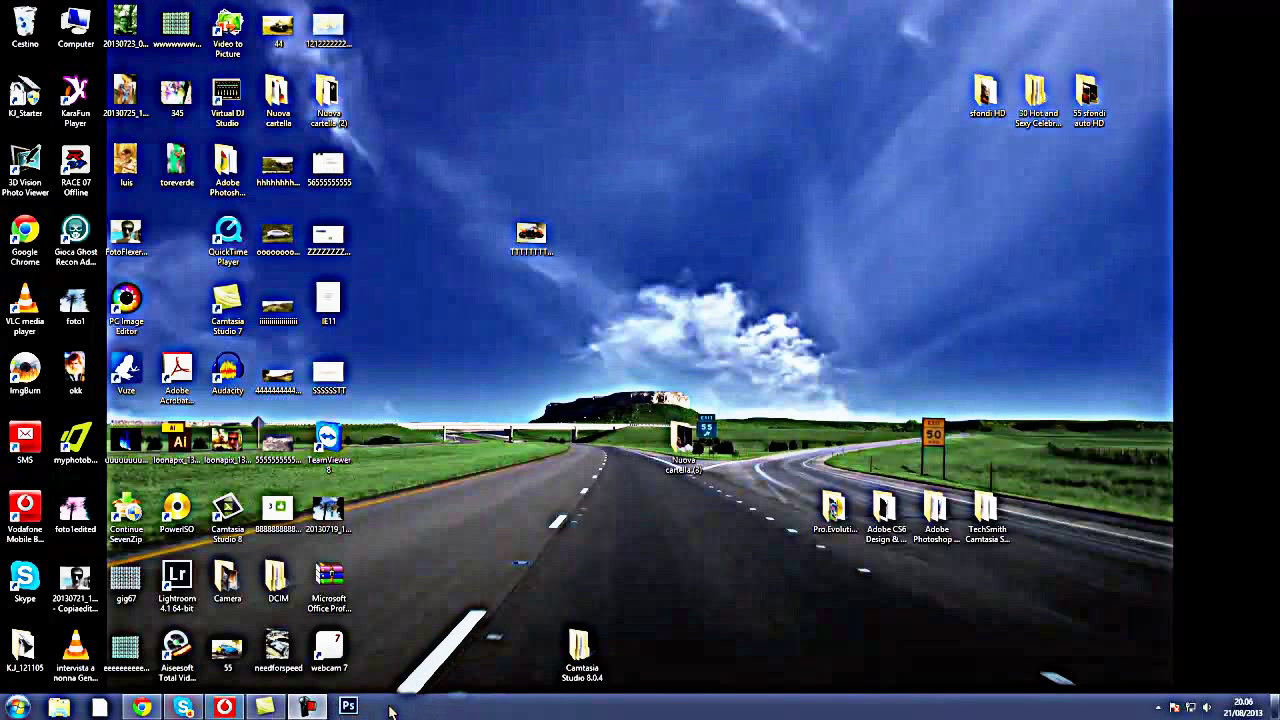
- Launch Photoshop CS6 and maximize its window to full screen
click(348, 707)
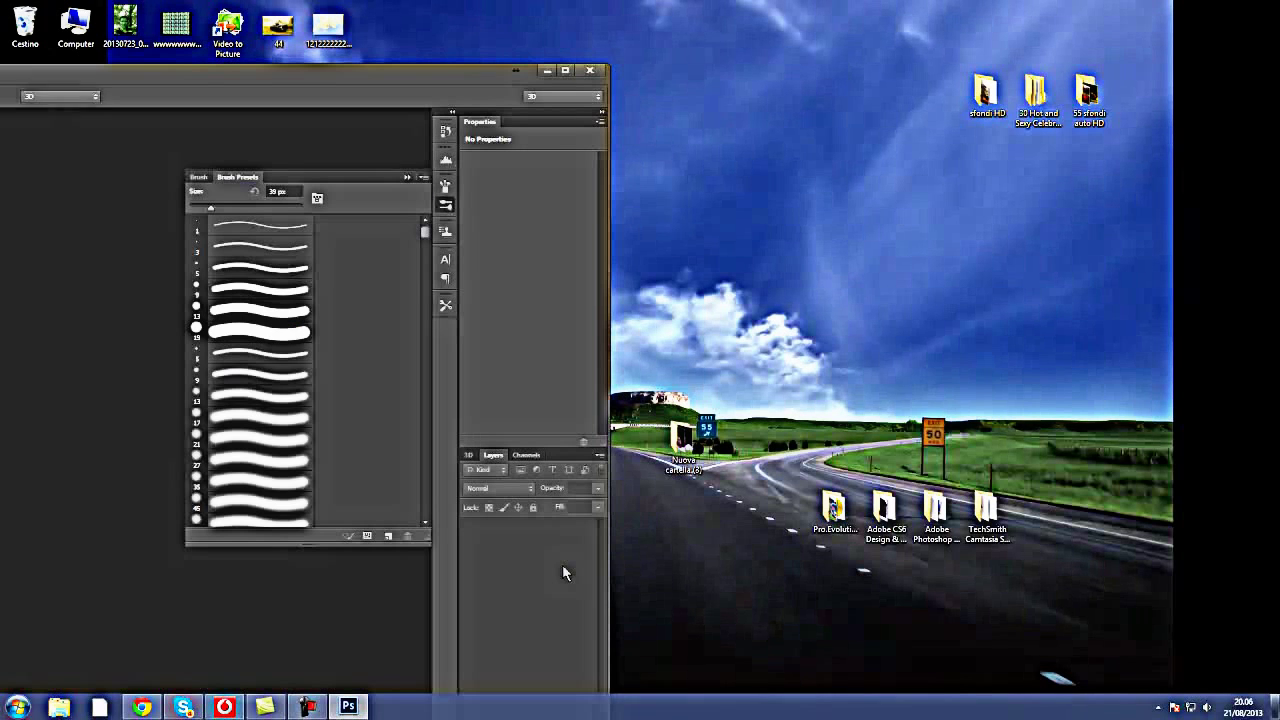
click(566, 71)
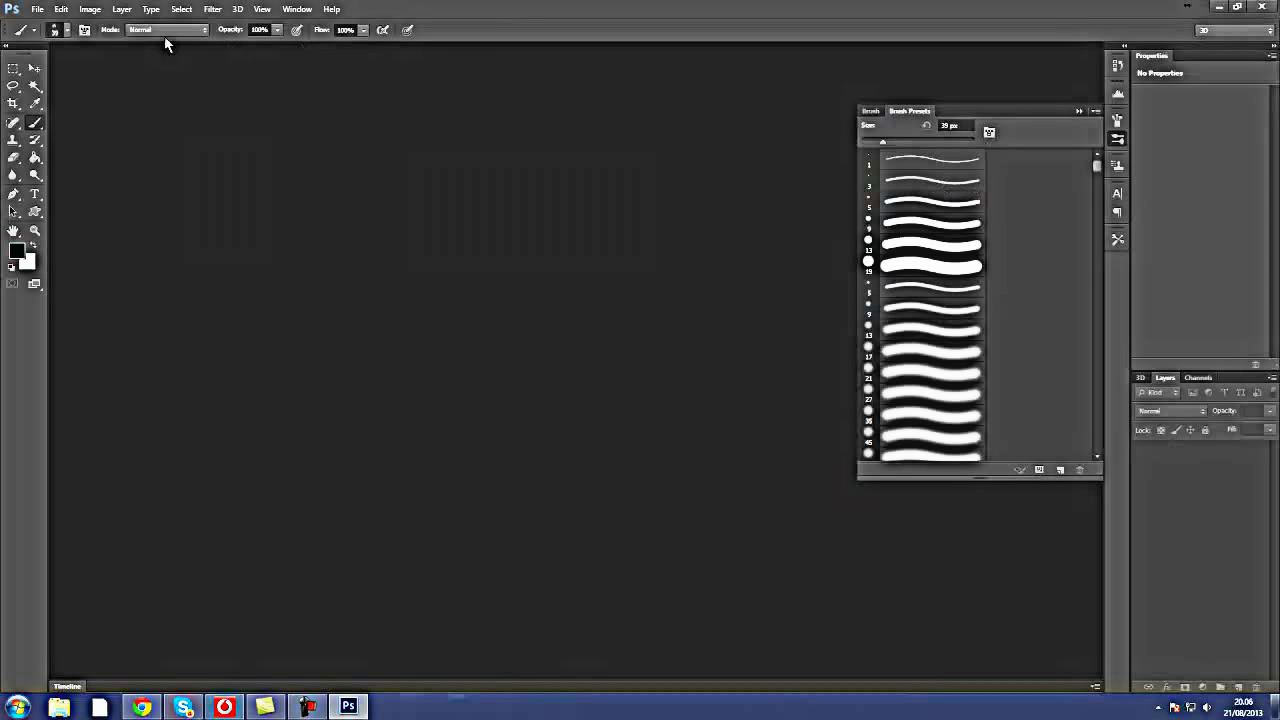
key(ctrl+o)
- Open 5.jpg and set a 35 px brush with bright teal foreground colour #1ac4a6
double_click(616, 284)
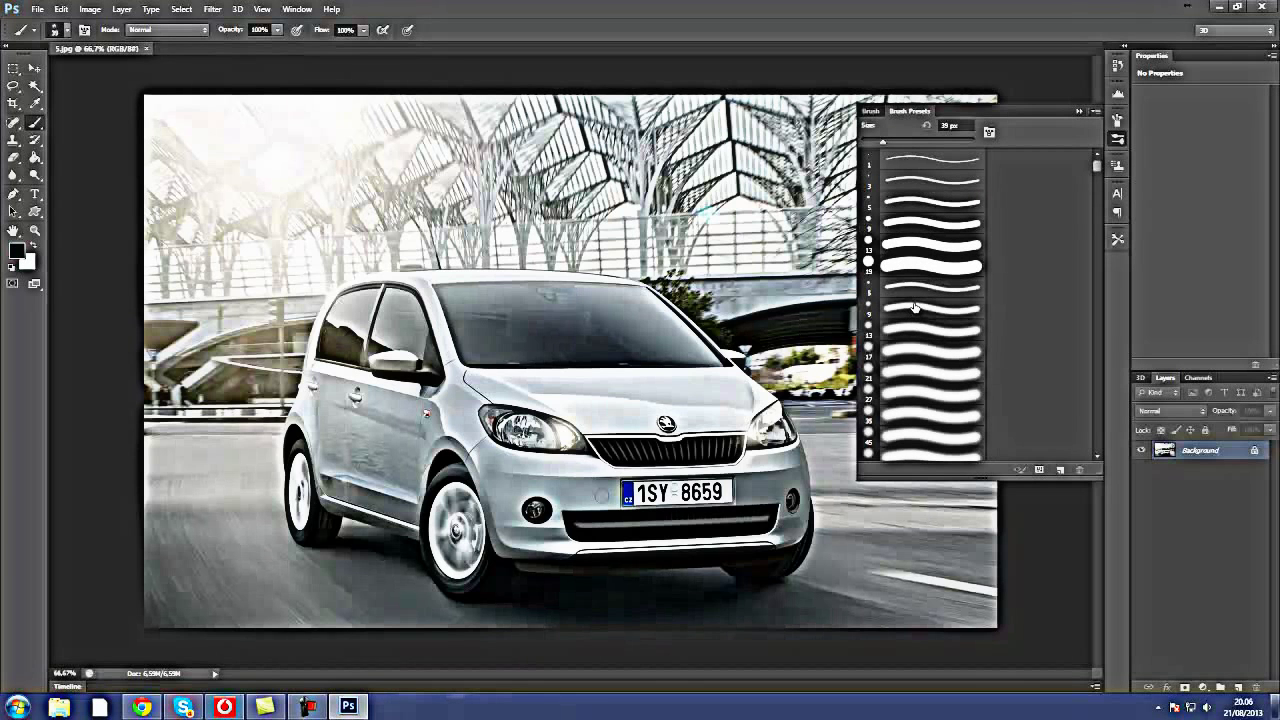
click(905, 417)
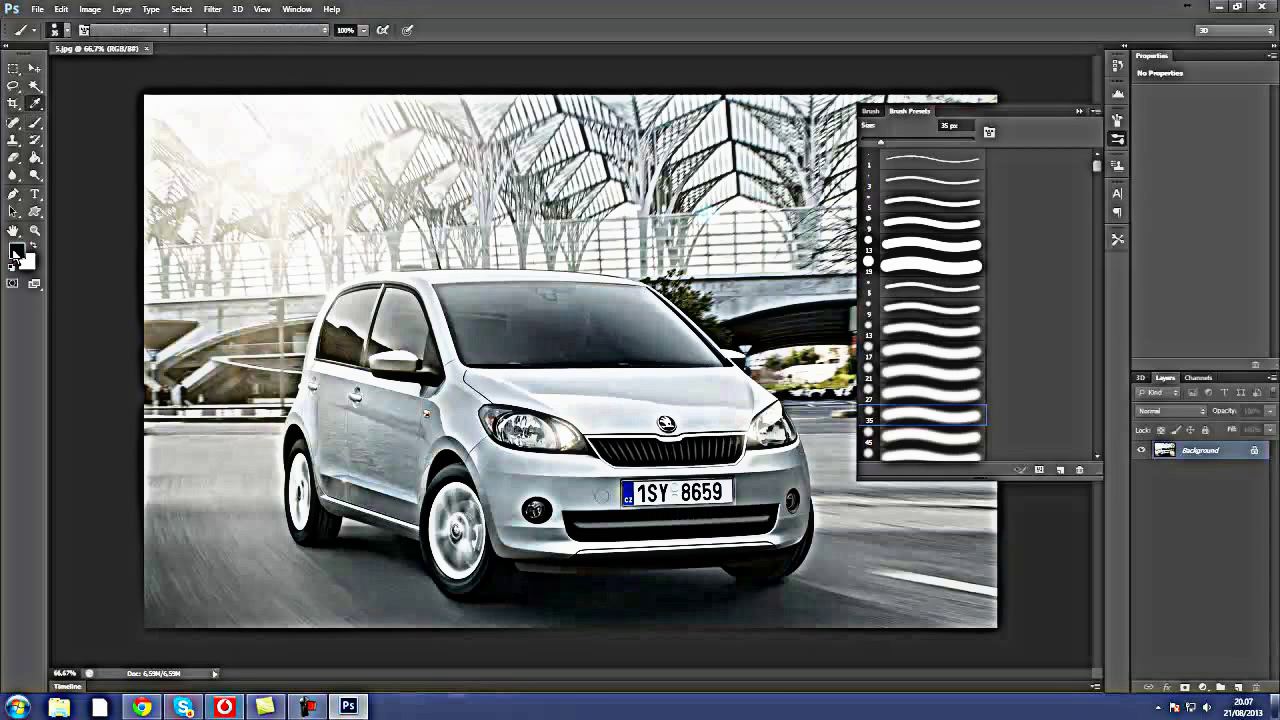
click(16, 251)
click(611, 229)
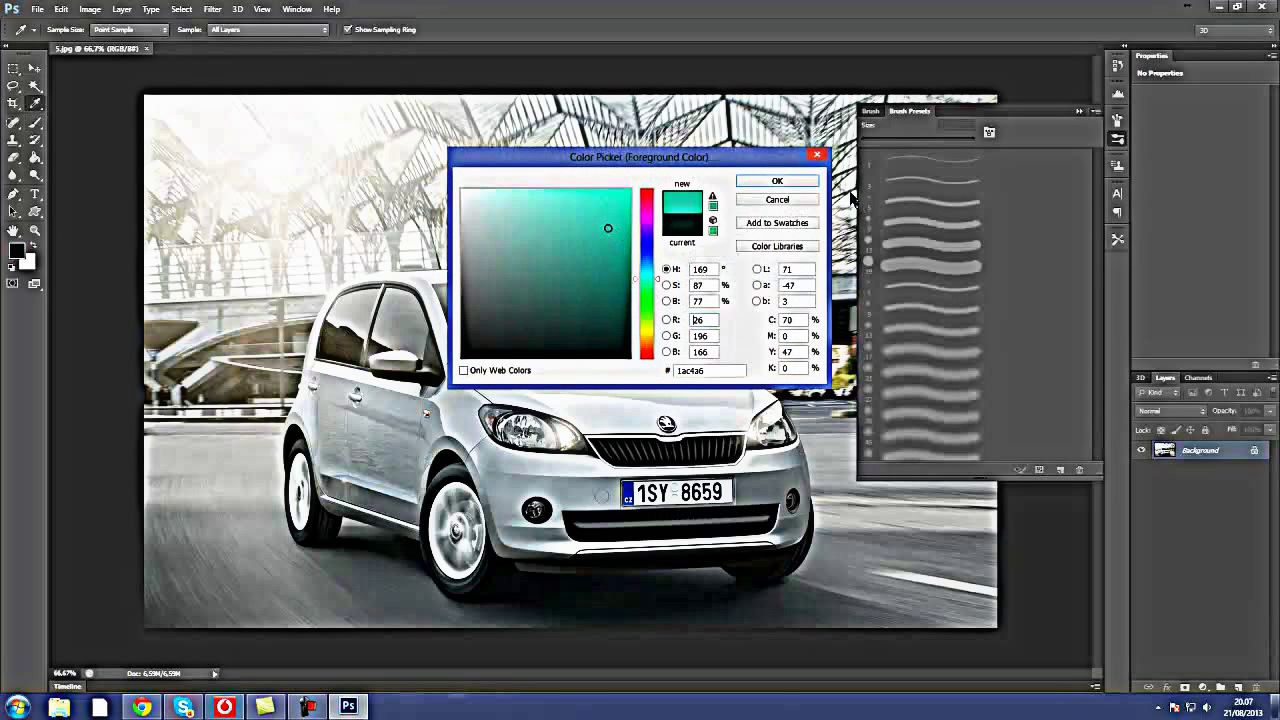
click(777, 181)
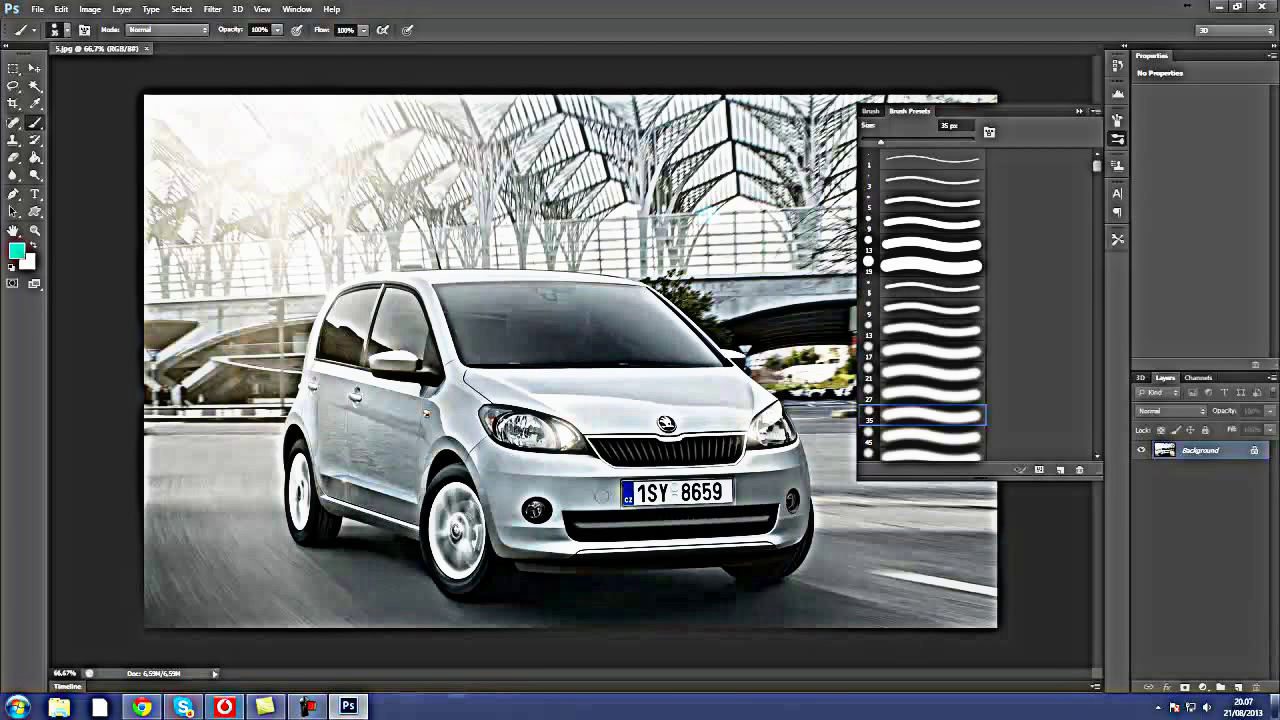
- Paint a teal test stroke on the left headlight, then revert to the 5.jpg History snapshot
drag(478, 401, 520, 428)
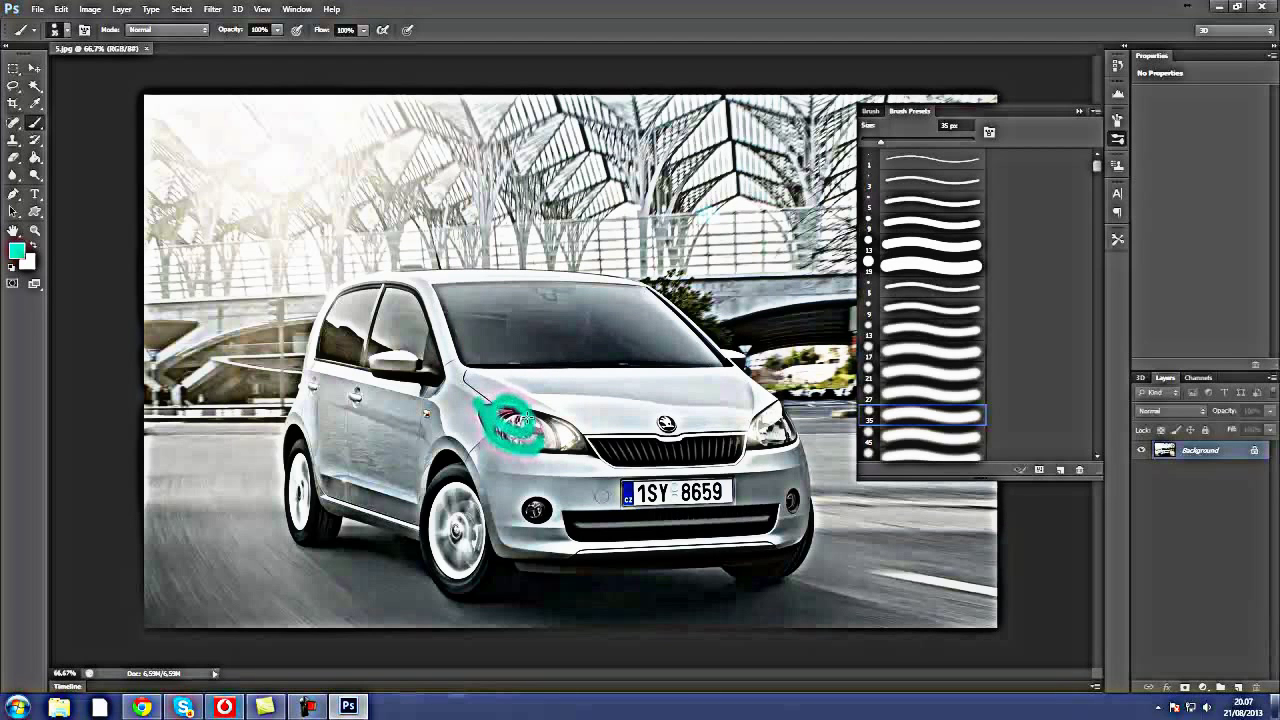
drag(520, 428, 528, 424)
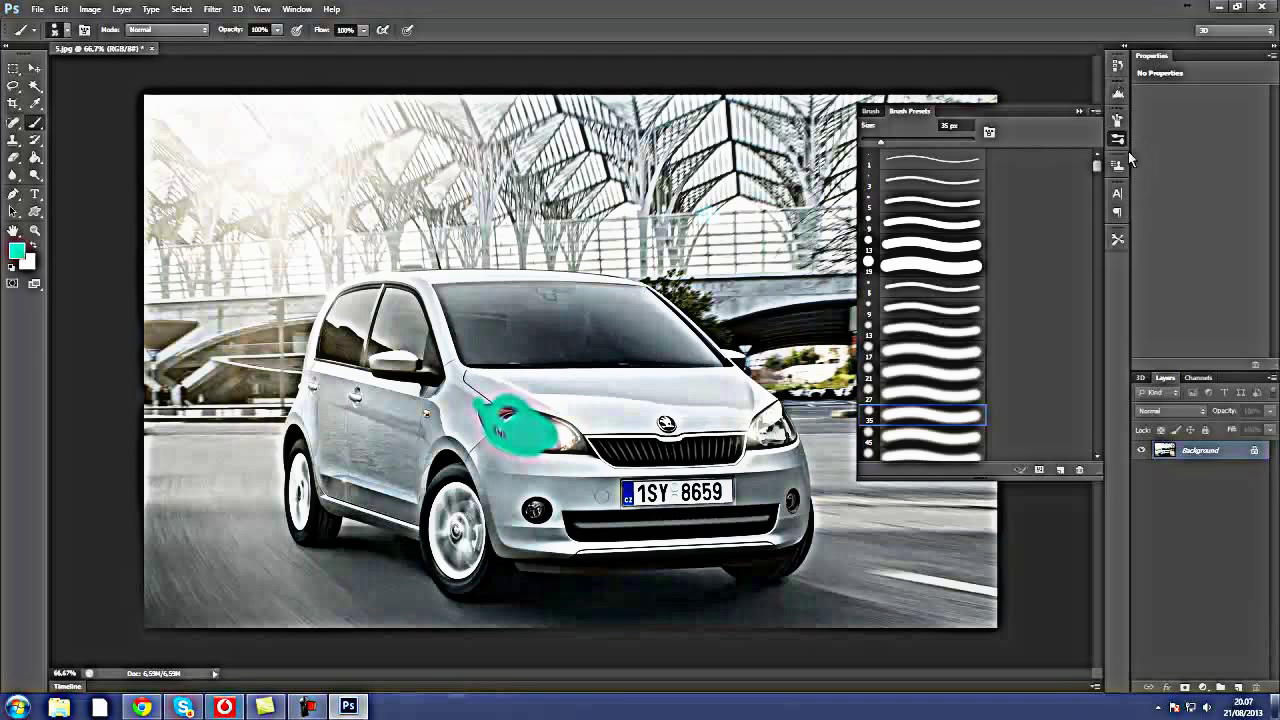
click(1118, 120)
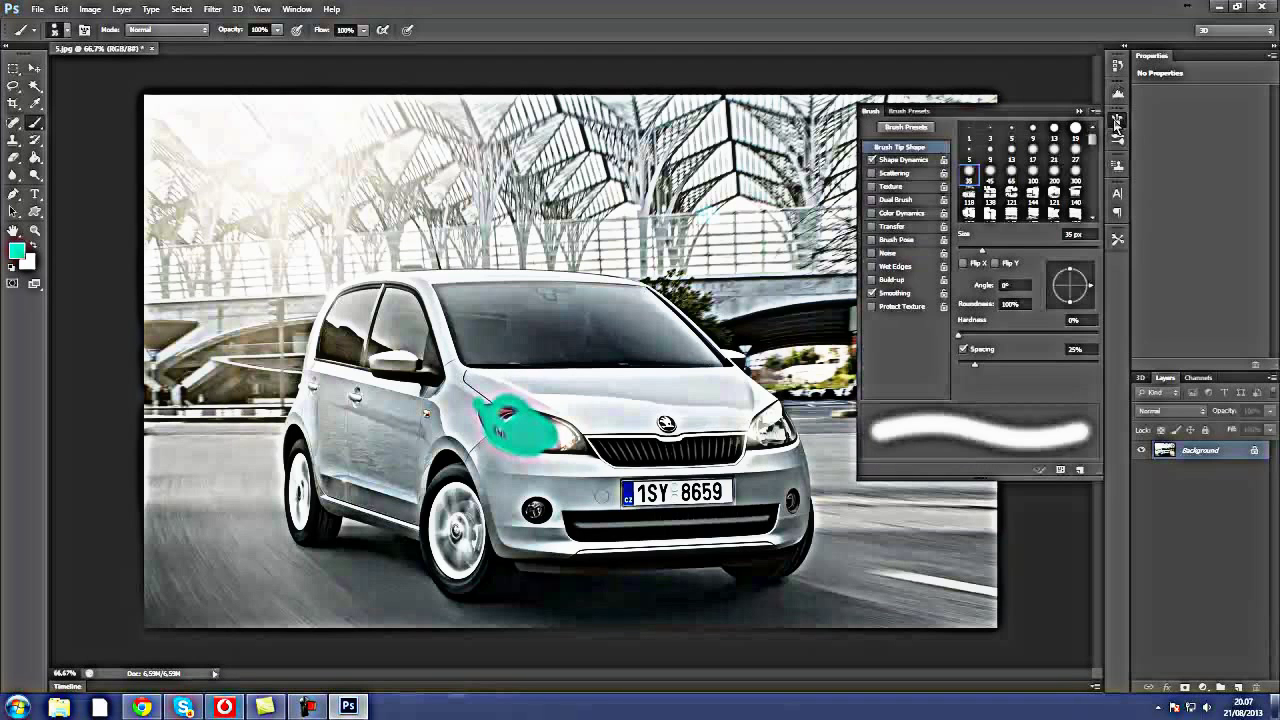
click(1118, 97)
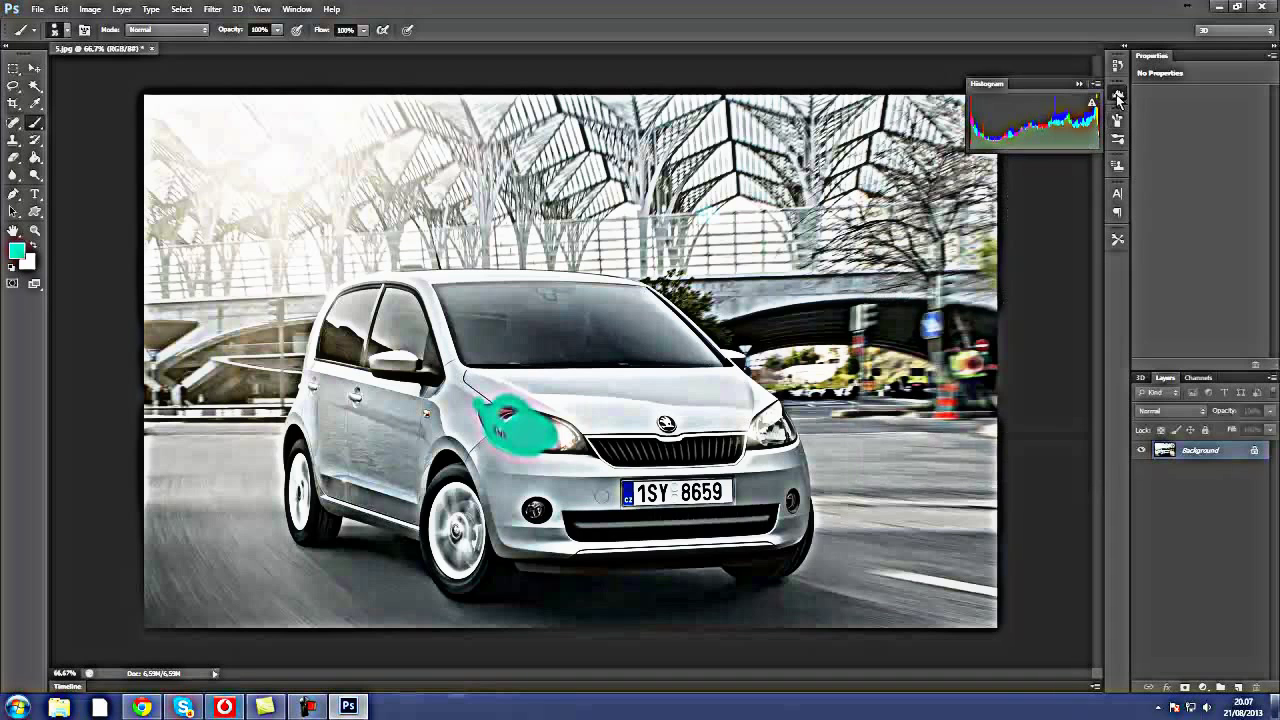
click(1119, 66)
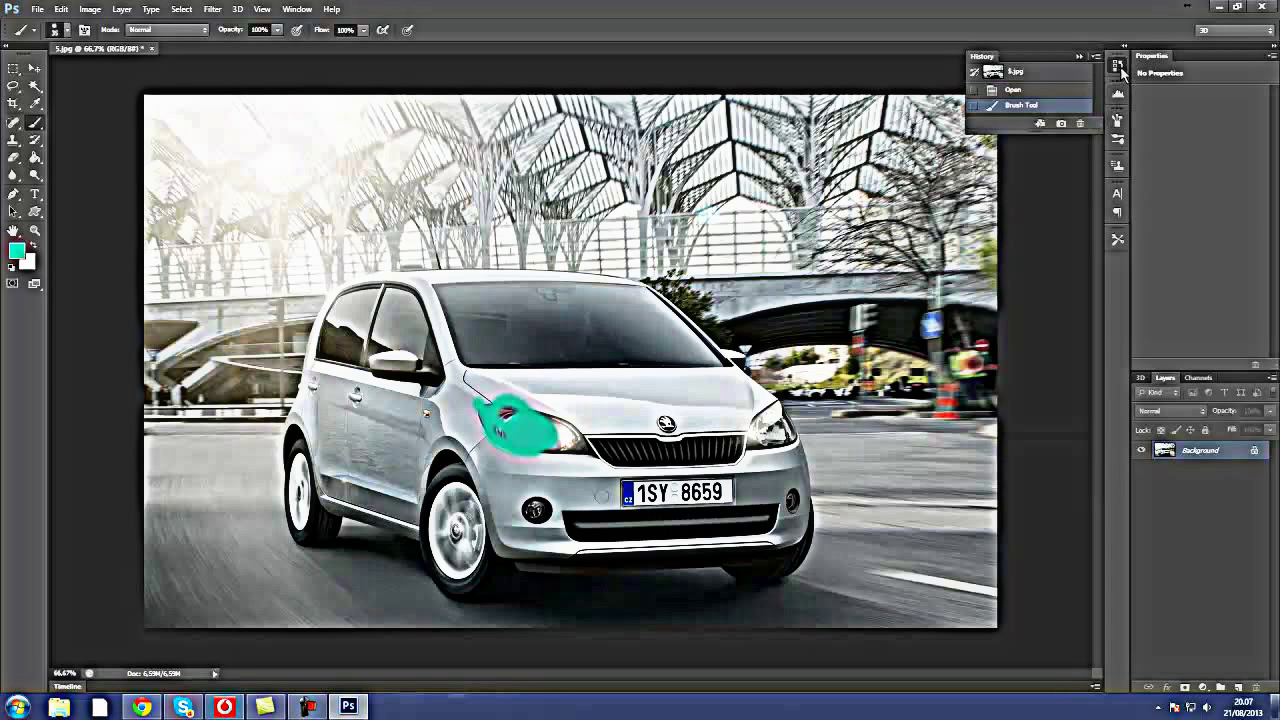
click(1038, 75)
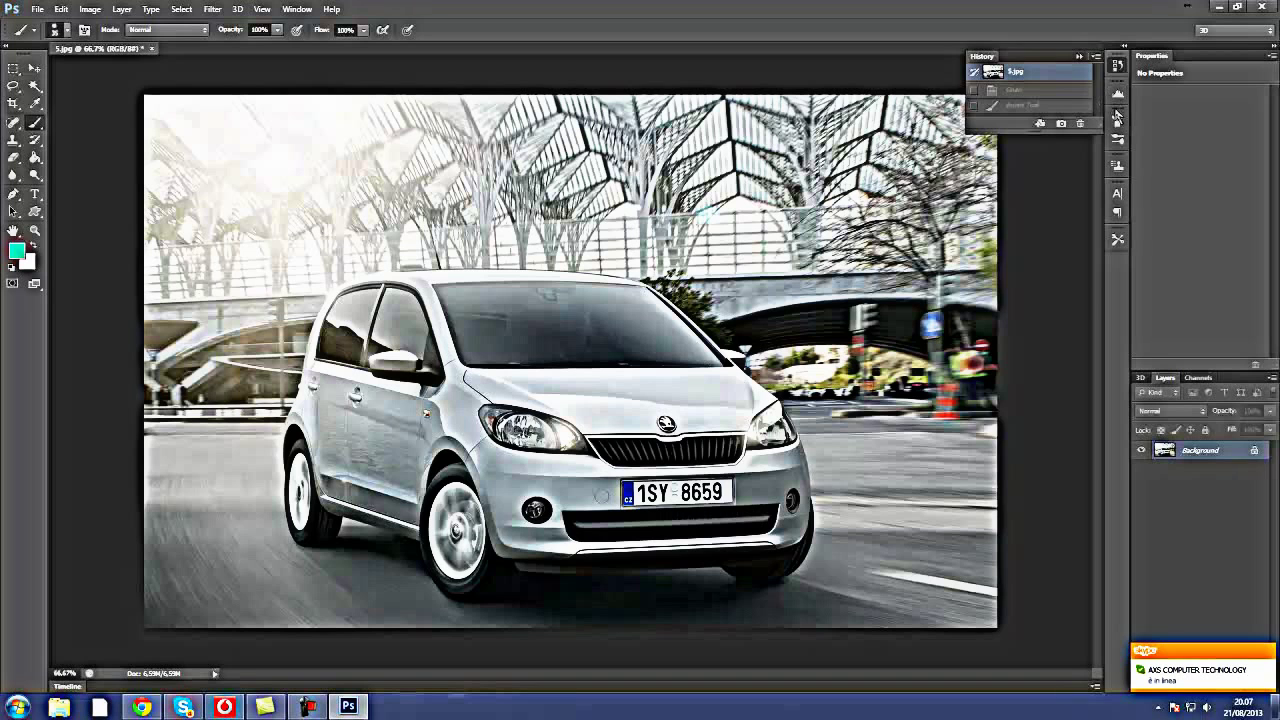
click(1118, 118)
- Use a 121 px brush tip at 159% spacing to stamp teal marks across sky and hood
click(1009, 195)
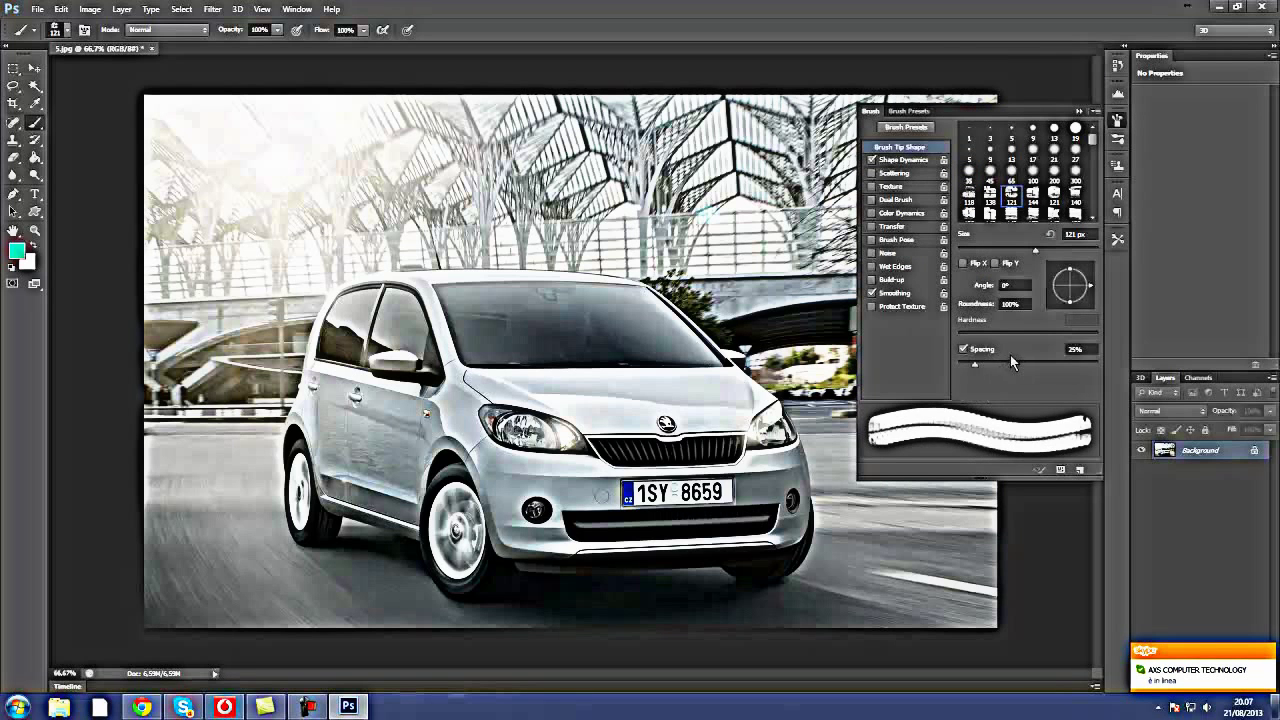
drag(1010, 355, 1022, 354)
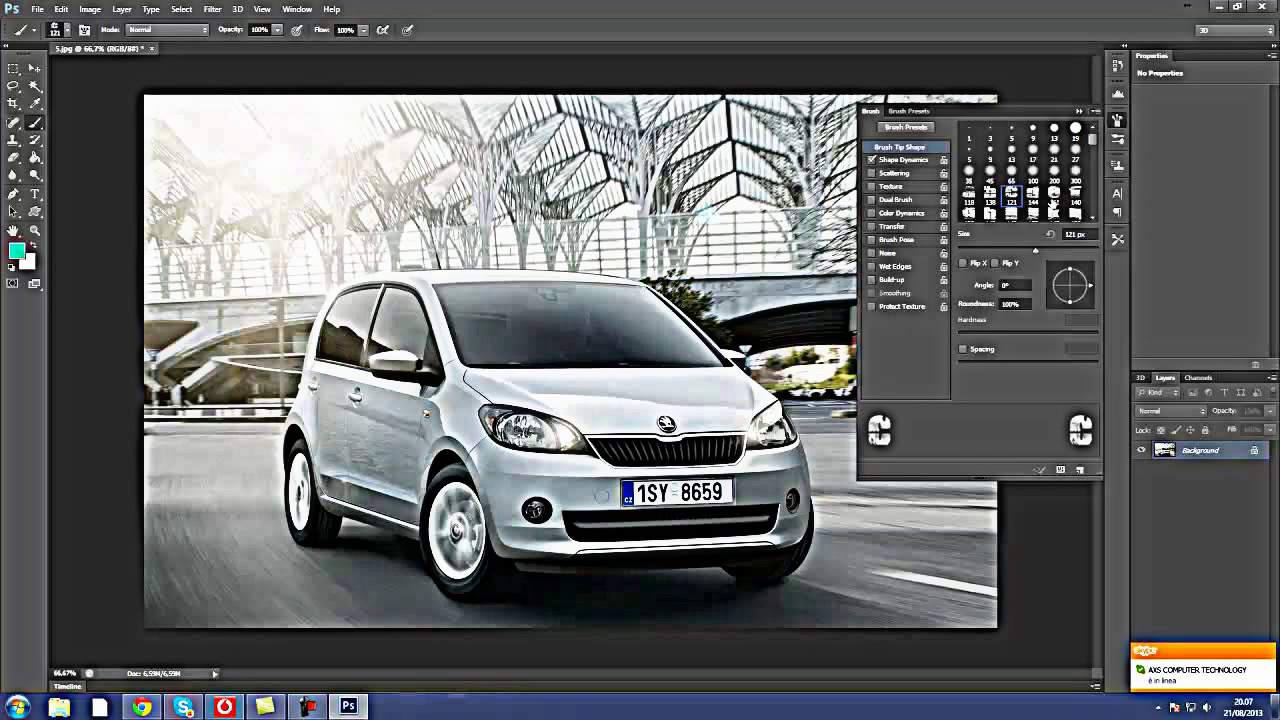
click(1054, 197)
drag(969, 365, 1046, 368)
mouse_move(300, 140)
mouse_down()
mouse_move(372, 282)
mouse_move(540, 405)
mouse_move(705, 405)
mouse_move(765, 212)
mouse_move(672, 148)
mouse_move(505, 163)
mouse_move(390, 150)
mouse_move(333, 166)
mouse_up()
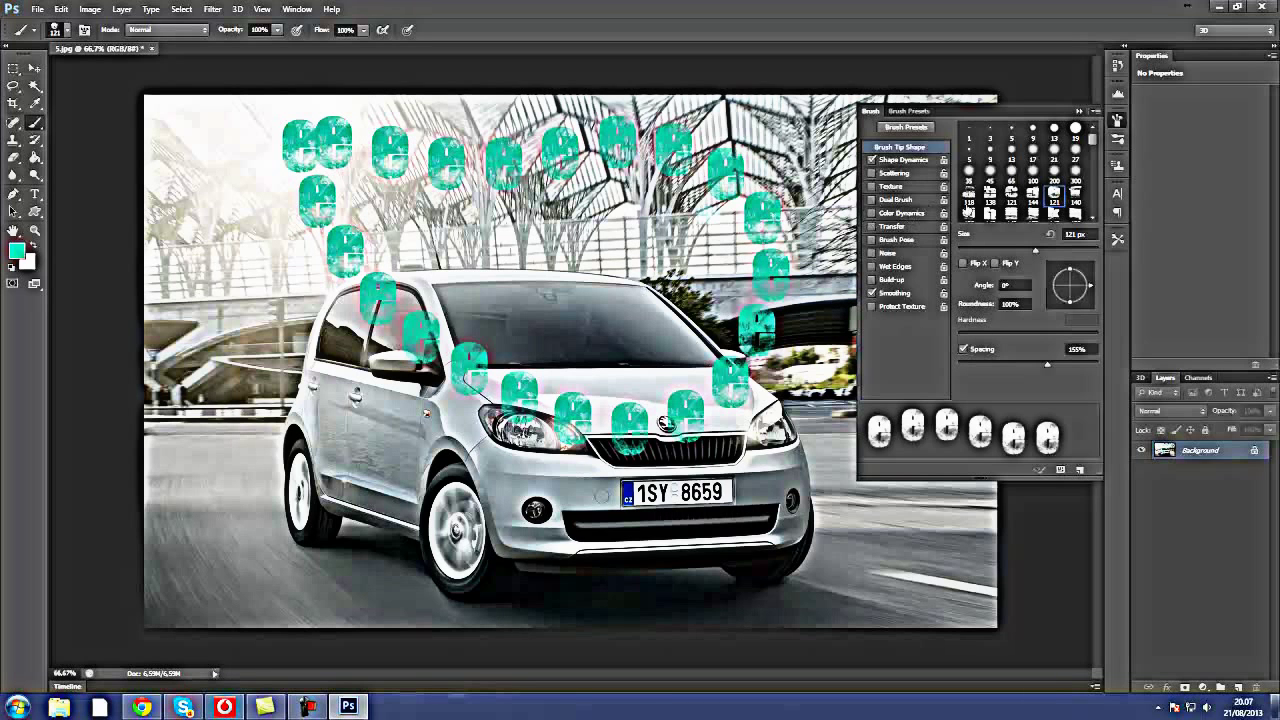
- Set Shape Dynamics minimum diameter to 25% and stamp three teal marks across the windshield
click(892, 165)
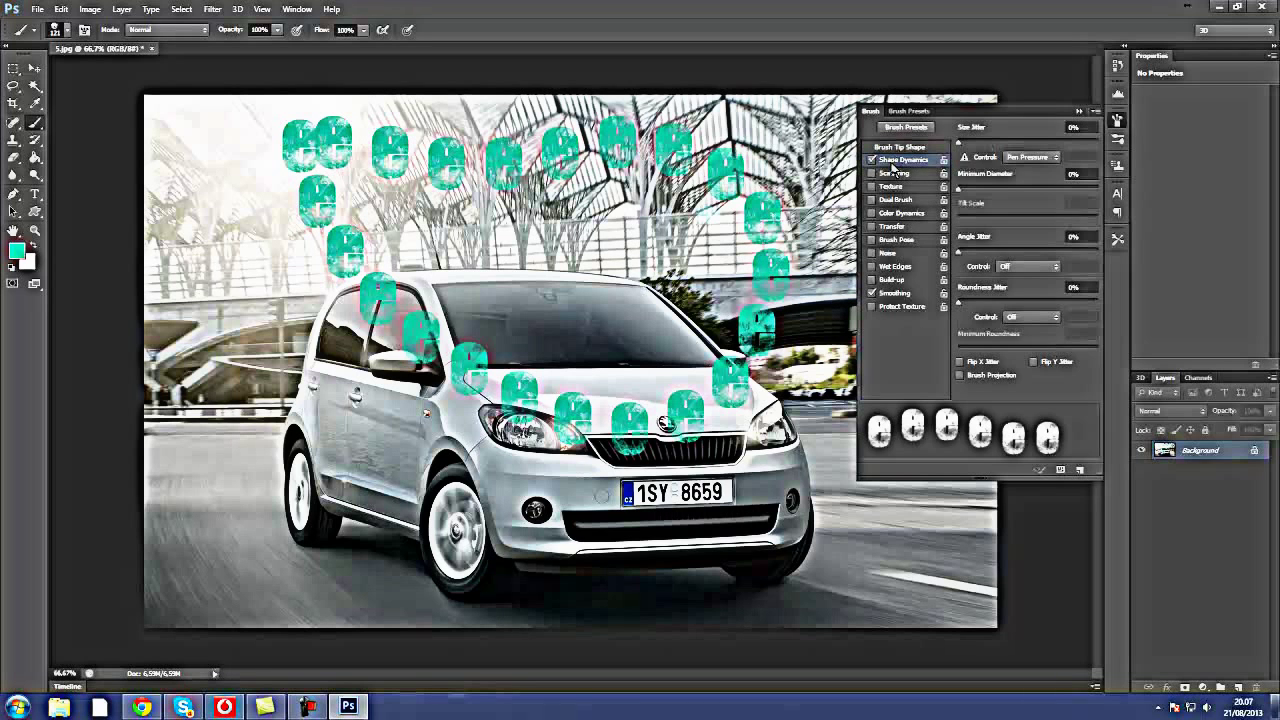
click(993, 187)
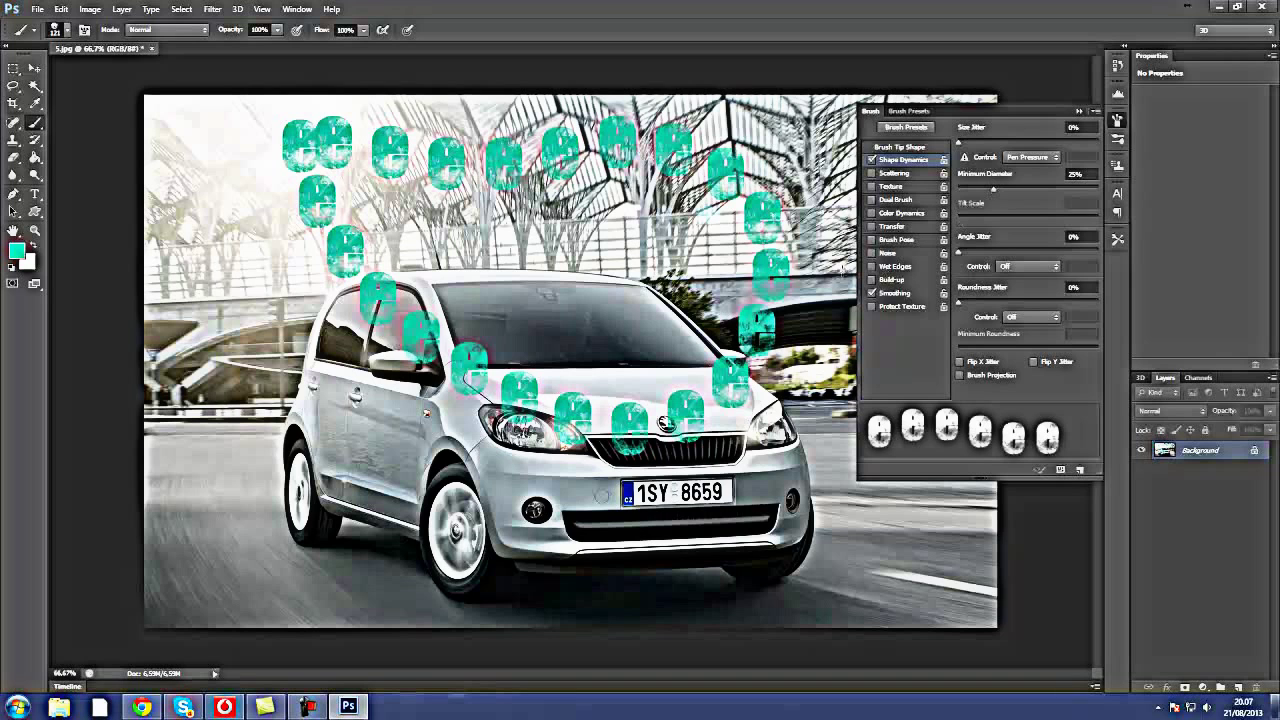
mouse_move(489, 289)
mouse_down()
mouse_move(548, 305)
mouse_move(633, 293)
mouse_up()
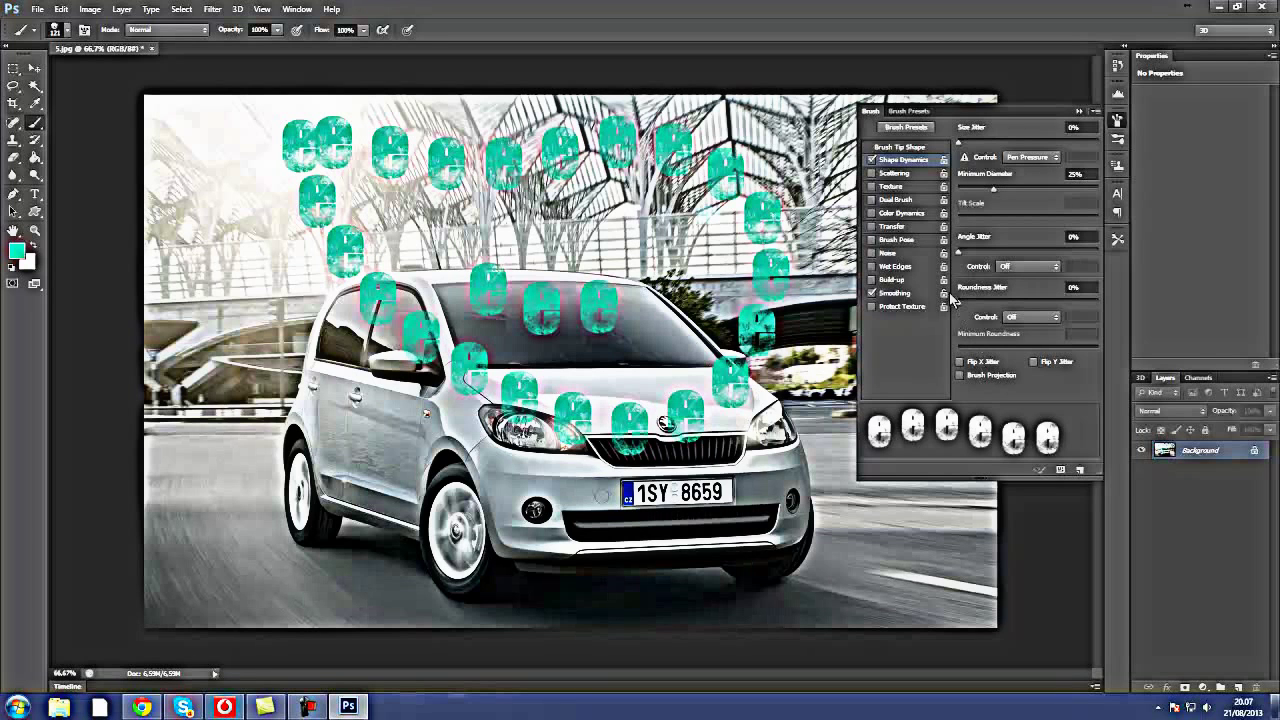
- Paint a large teal stroke at lower left with the 300 px brush preset
click(900, 128)
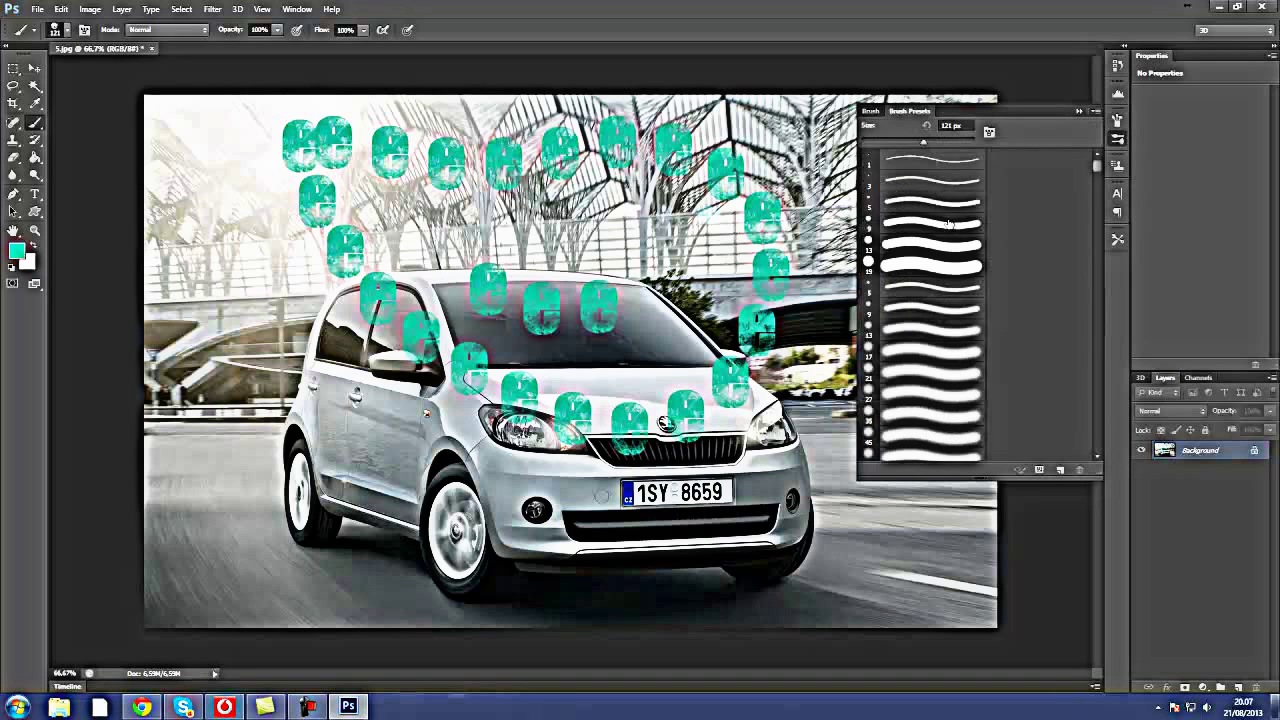
scroll(958, 299, down, 5)
scroll(950, 320, down, 3)
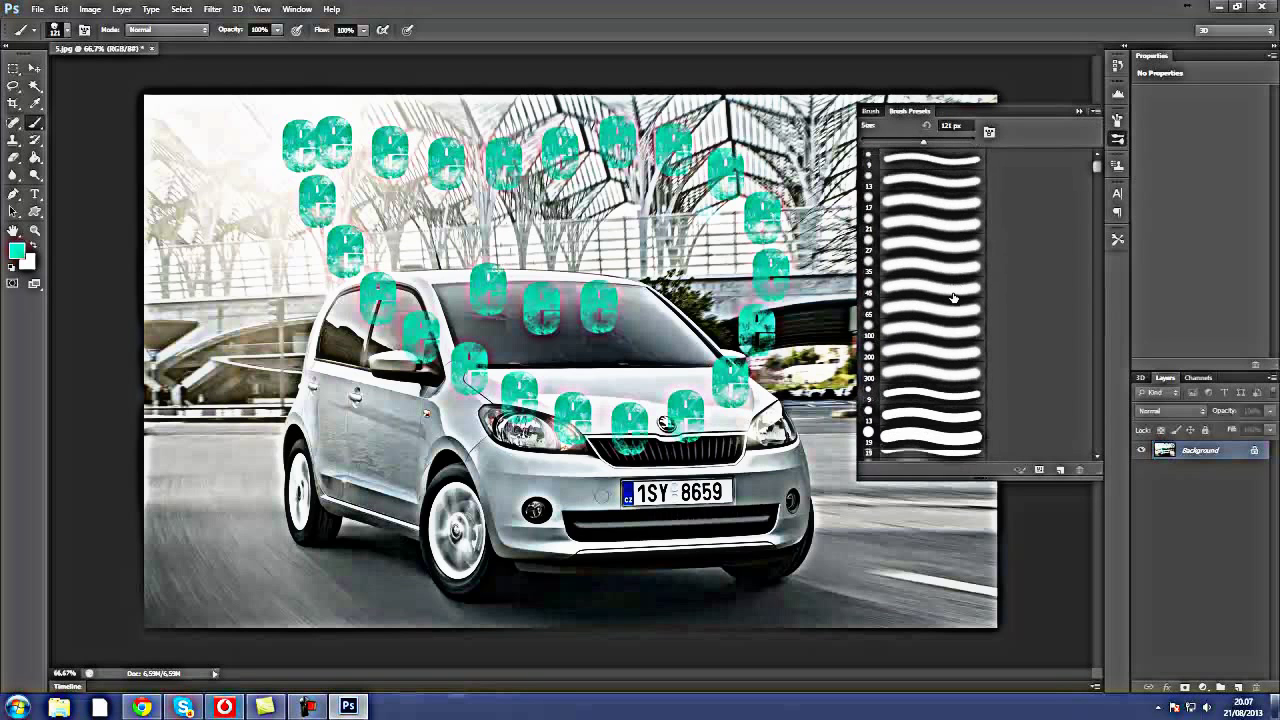
click(935, 375)
drag(240, 614, 186, 230)
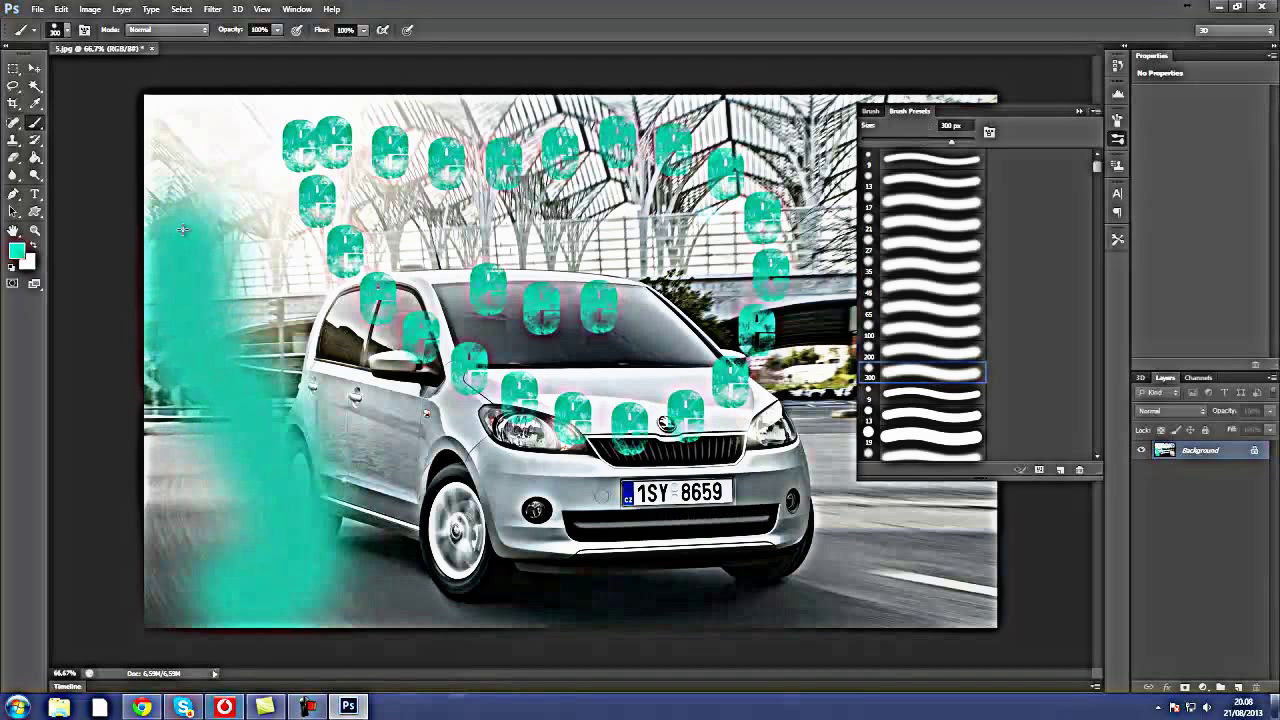
- Paint a thin 19 px teal line on the road and stamp a 142 px mark at right
click(906, 437)
drag(802, 581, 875, 565)
scroll(918, 419, down, 2)
scroll(922, 421, down, 2)
scroll(926, 424, down, 2)
scroll(930, 426, down, 2)
click(868, 427)
click(919, 544)
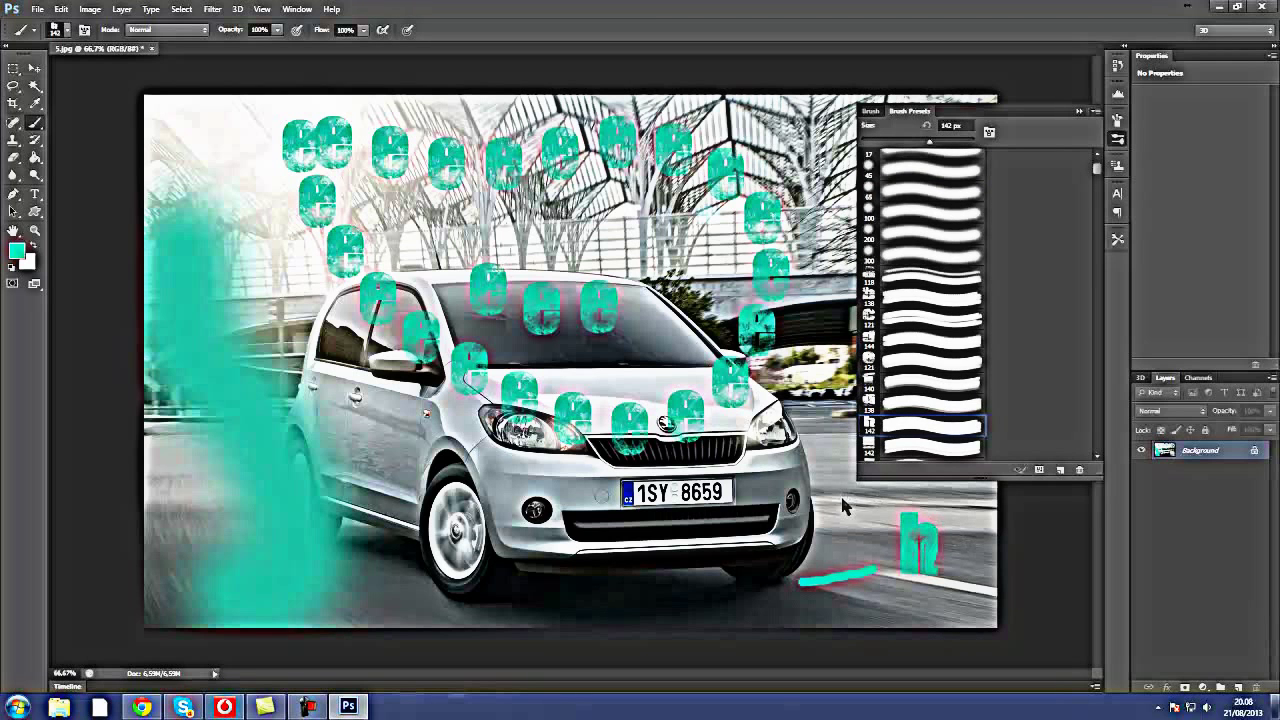
- Paint a thick teal curve from the plate to the windshield with another preset
scroll(918, 427, down, 2)
scroll(920, 426, down, 2)
scroll(921, 425, down, 2)
scroll(921, 425, down, 2)
scroll(918, 428, down, 2)
click(904, 438)
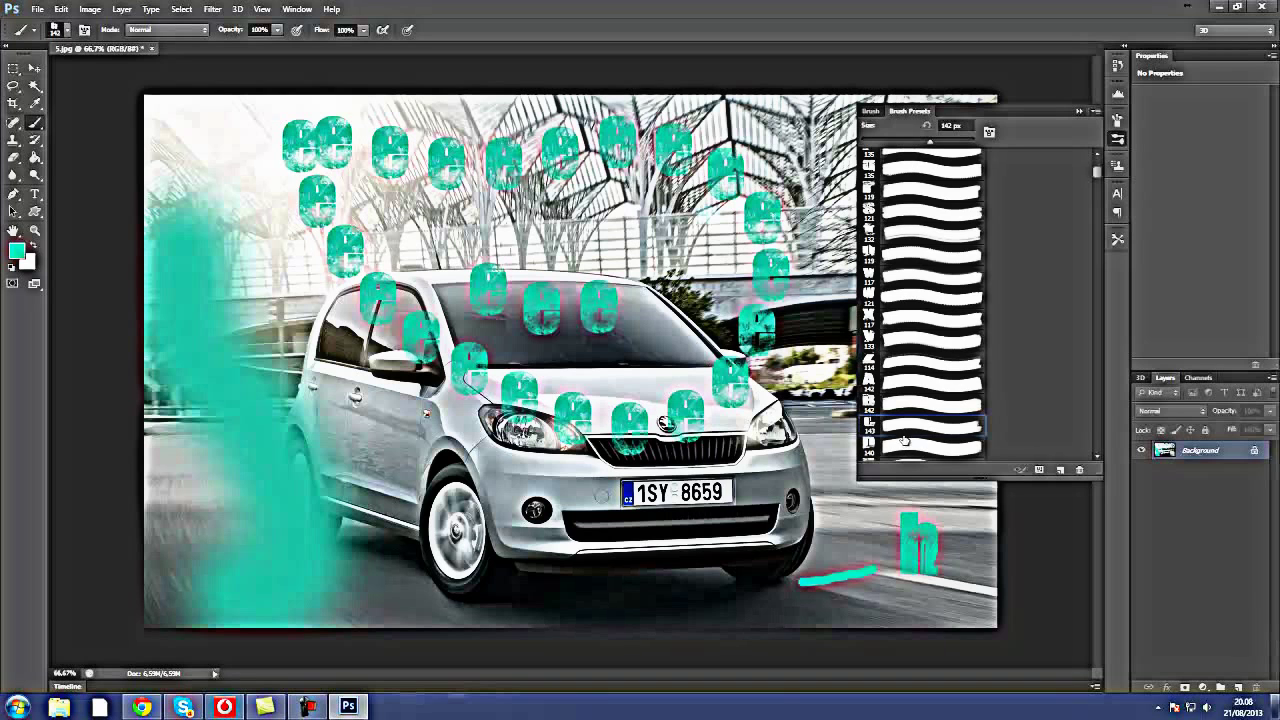
drag(650, 470, 605, 318)
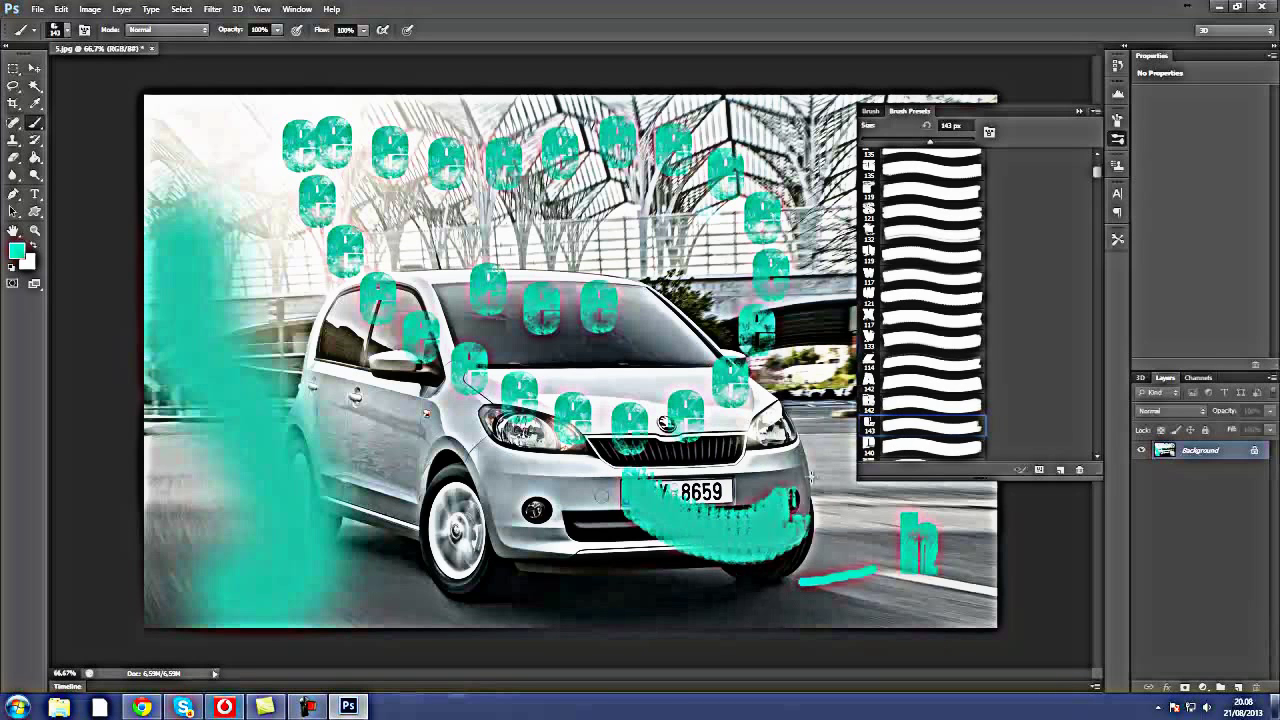
- Paint a thin 30 px teal stroke lower right and a faint soft 64 px stroke near the top
scroll(961, 322, down, 1)
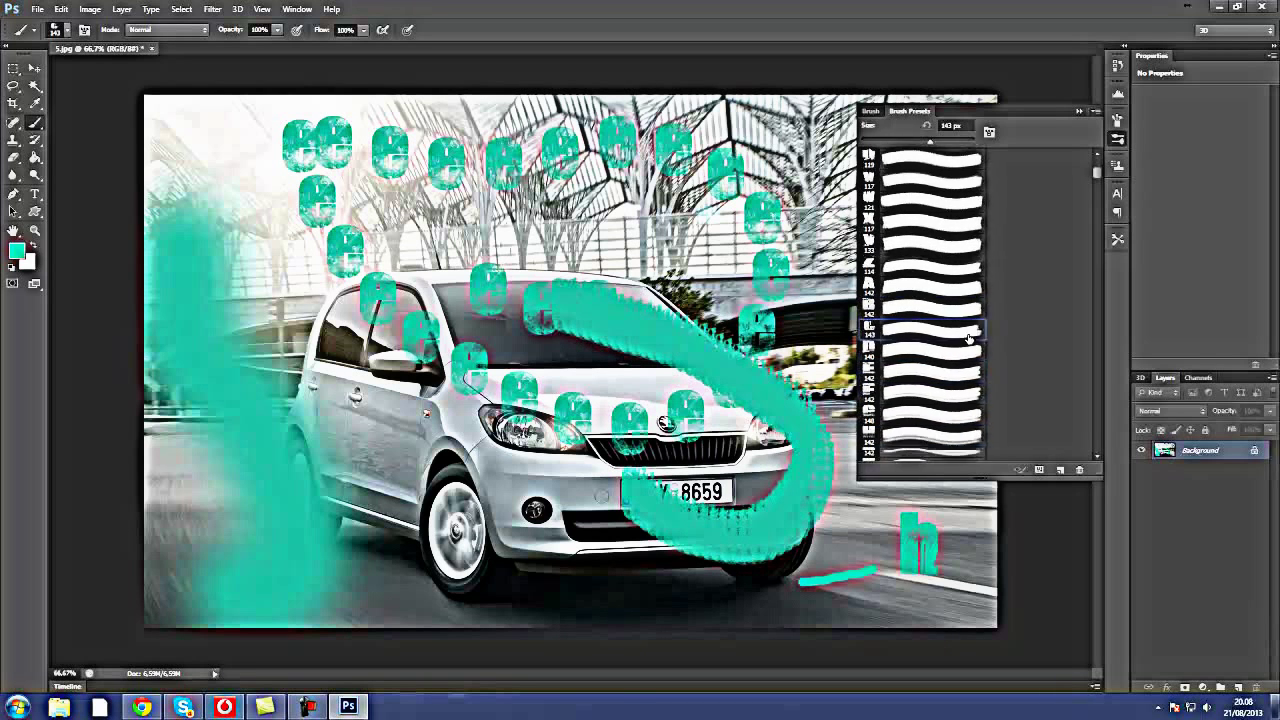
drag(1097, 178, 1090, 345)
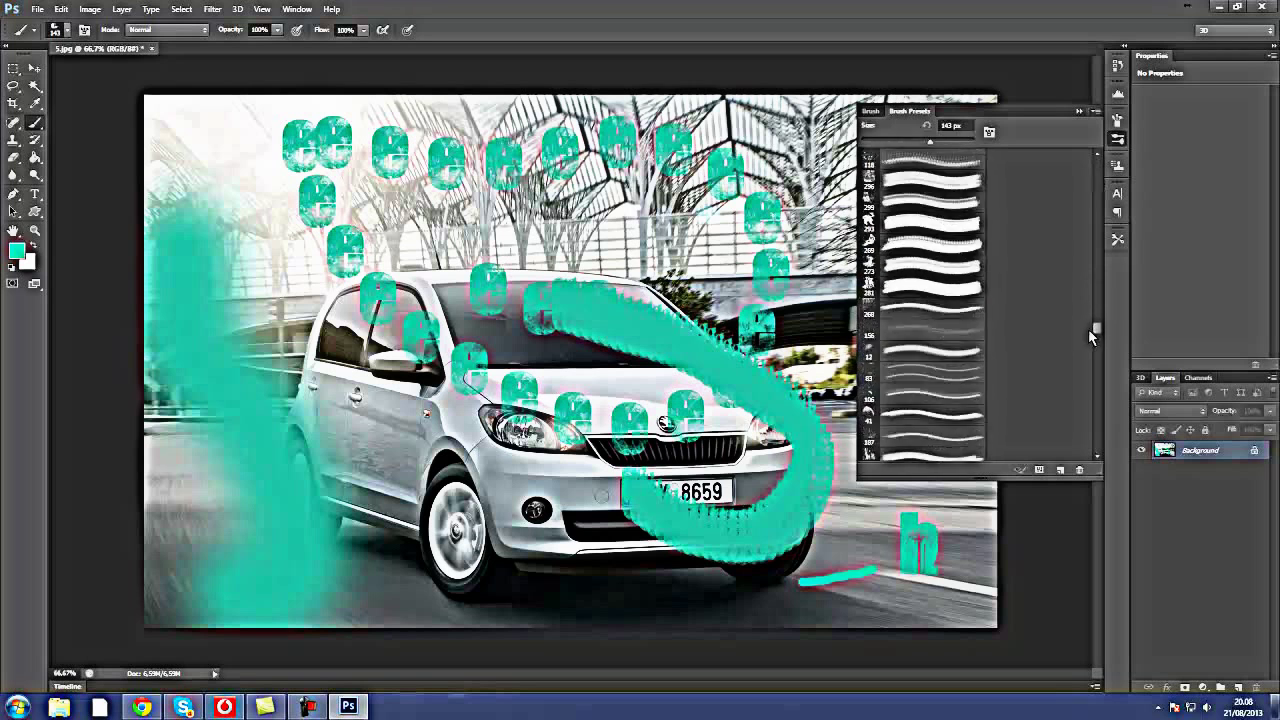
click(878, 320)
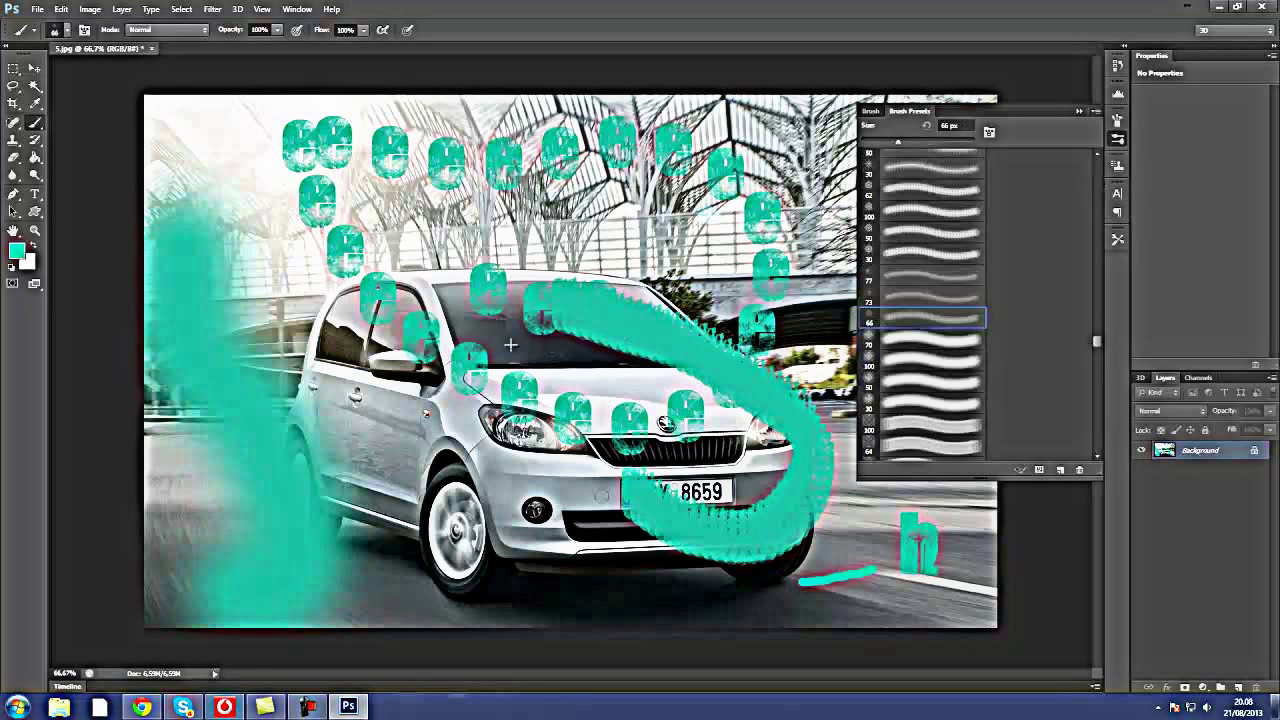
click(925, 403)
drag(990, 550, 707, 510)
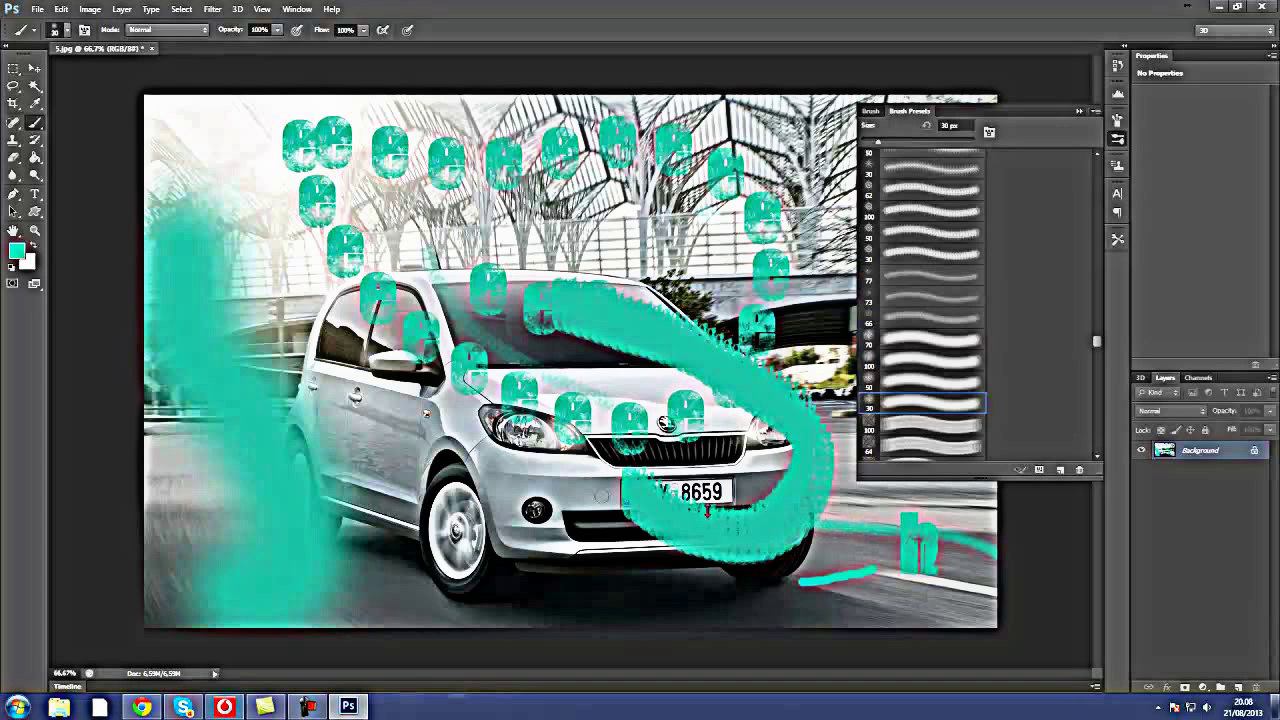
click(950, 449)
mouse_move(740, 300)
mouse_down()
mouse_move(627, 241)
mouse_move(577, 250)
mouse_up()
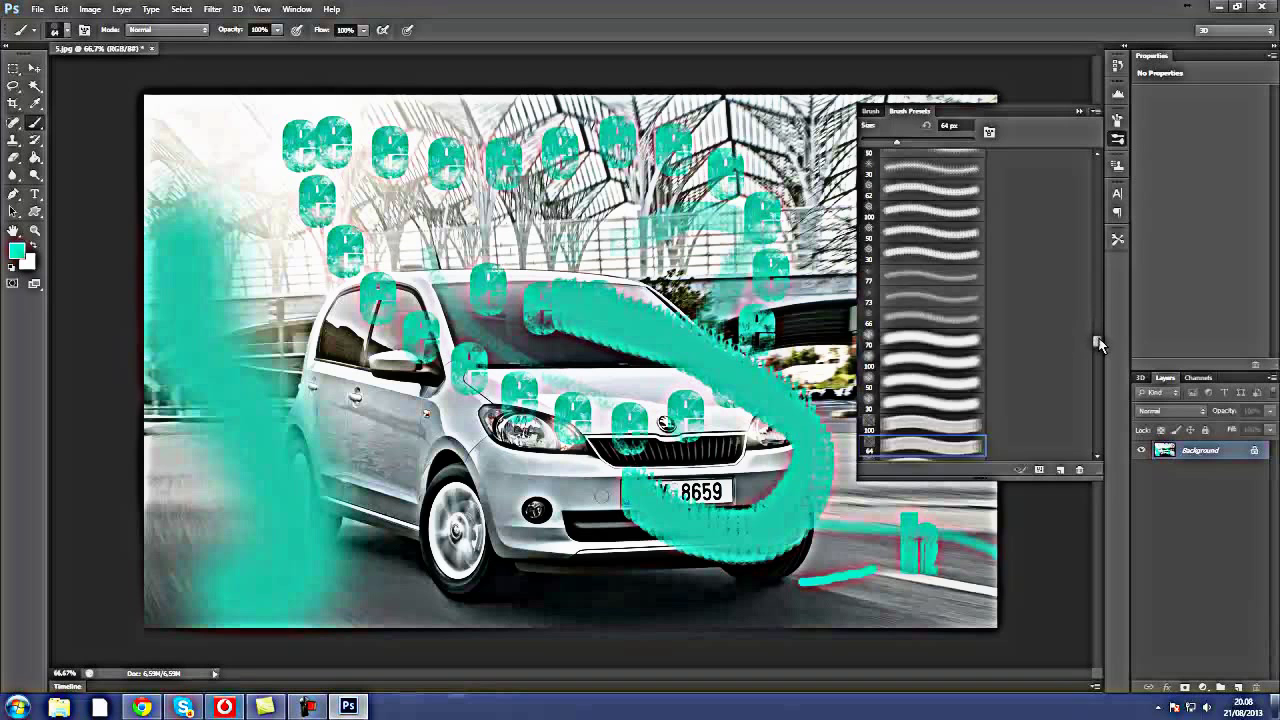
- Pick a preset near the bottom of the list and enlarge it to 274 px
drag(1099, 344, 1099, 443)
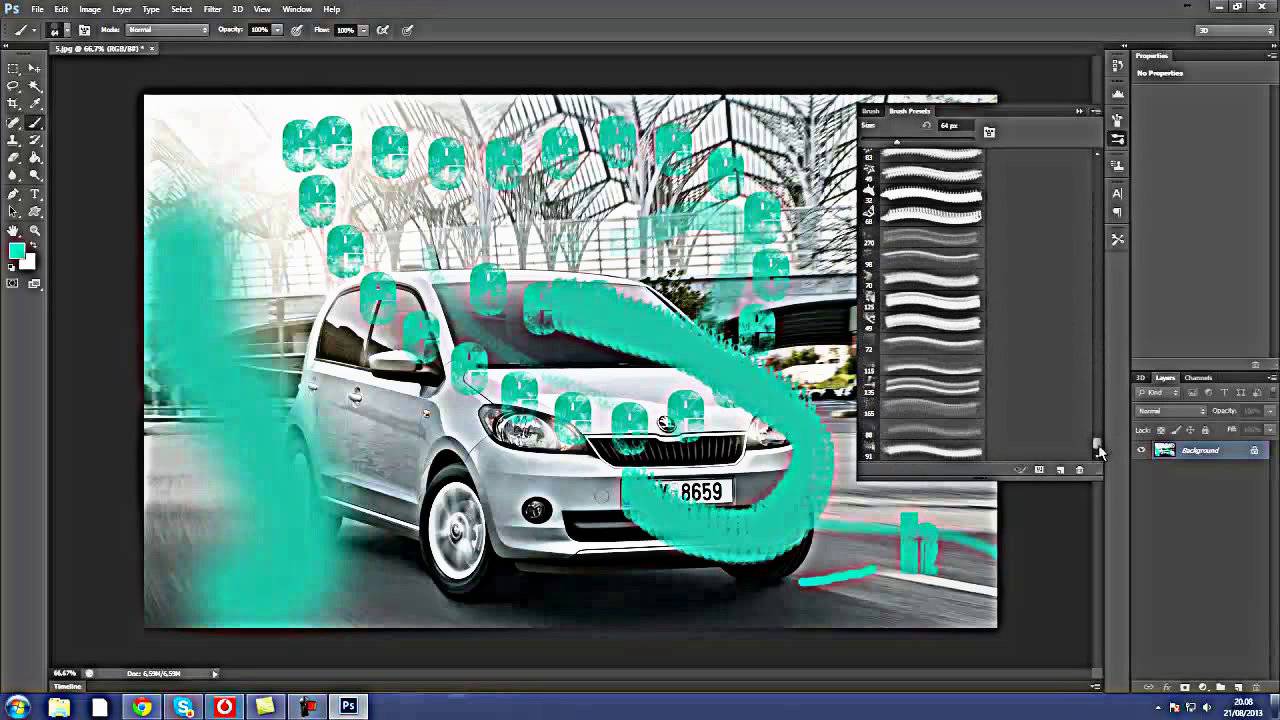
click(869, 322)
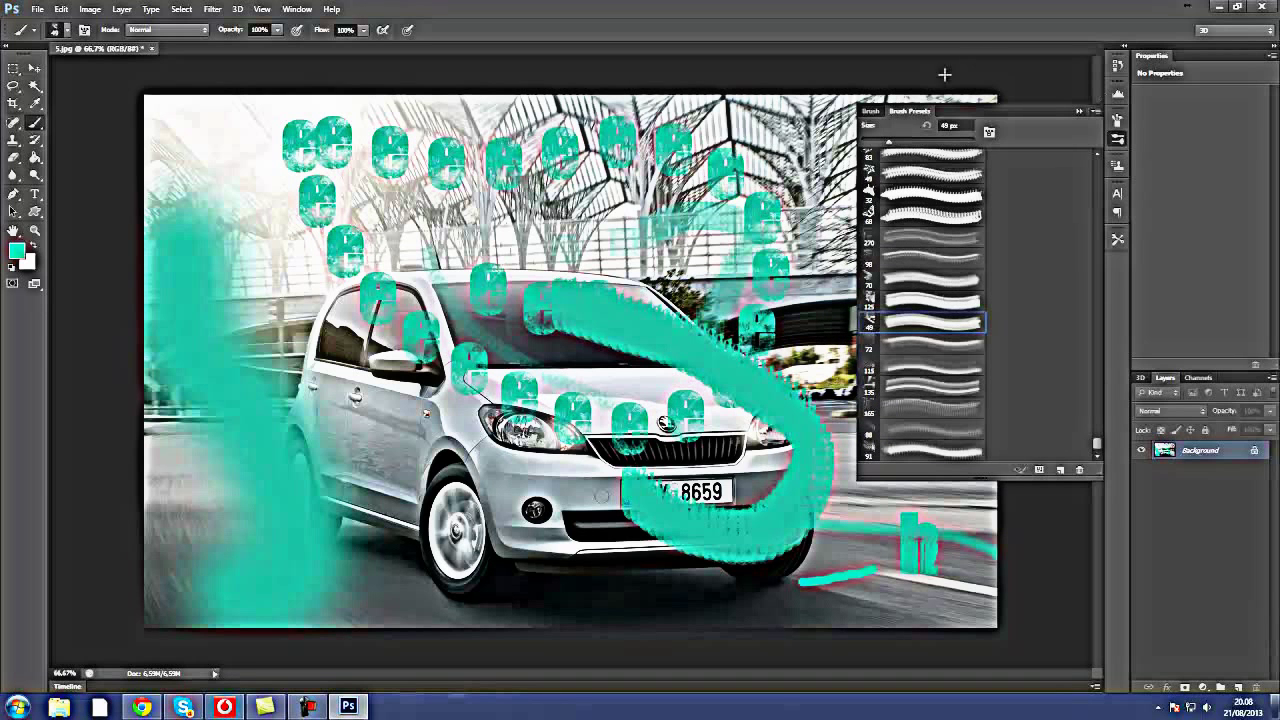
drag(889, 147, 950, 150)
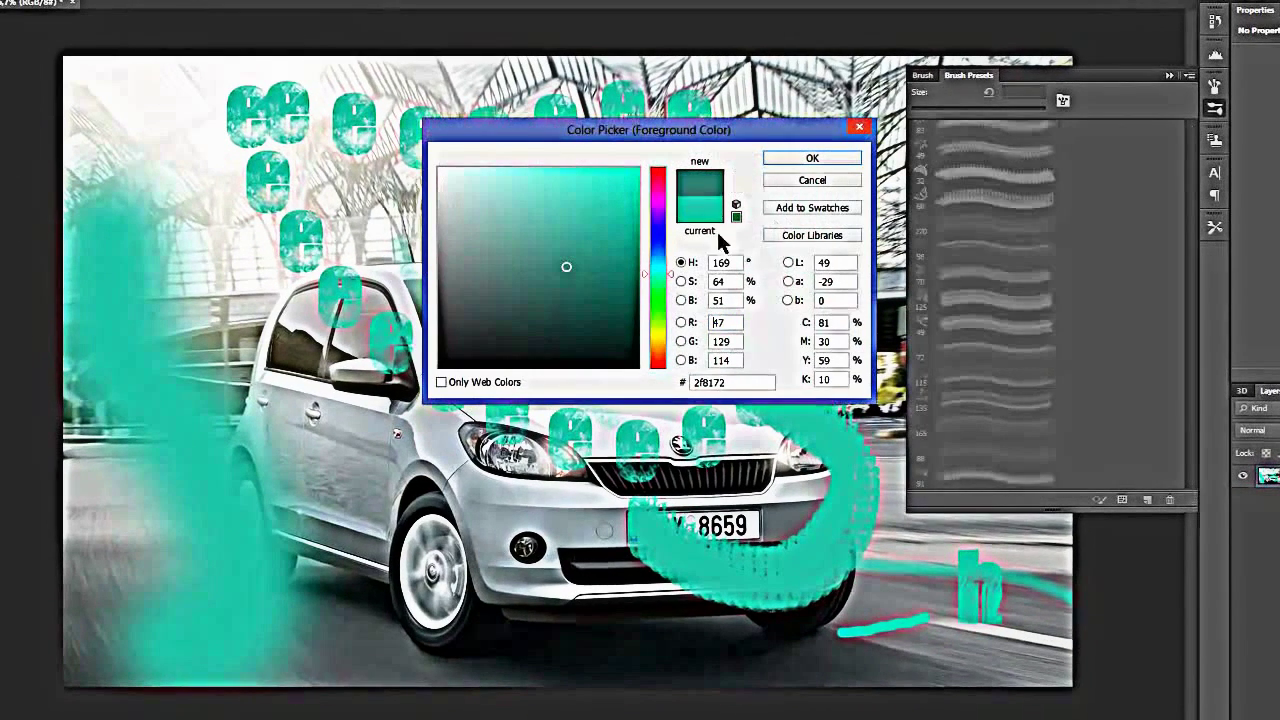
- Switch to magenta #bc58c5 and paint strokes across the top and diagonally to the grille
drag(662, 228, 660, 204)
click(553, 213)
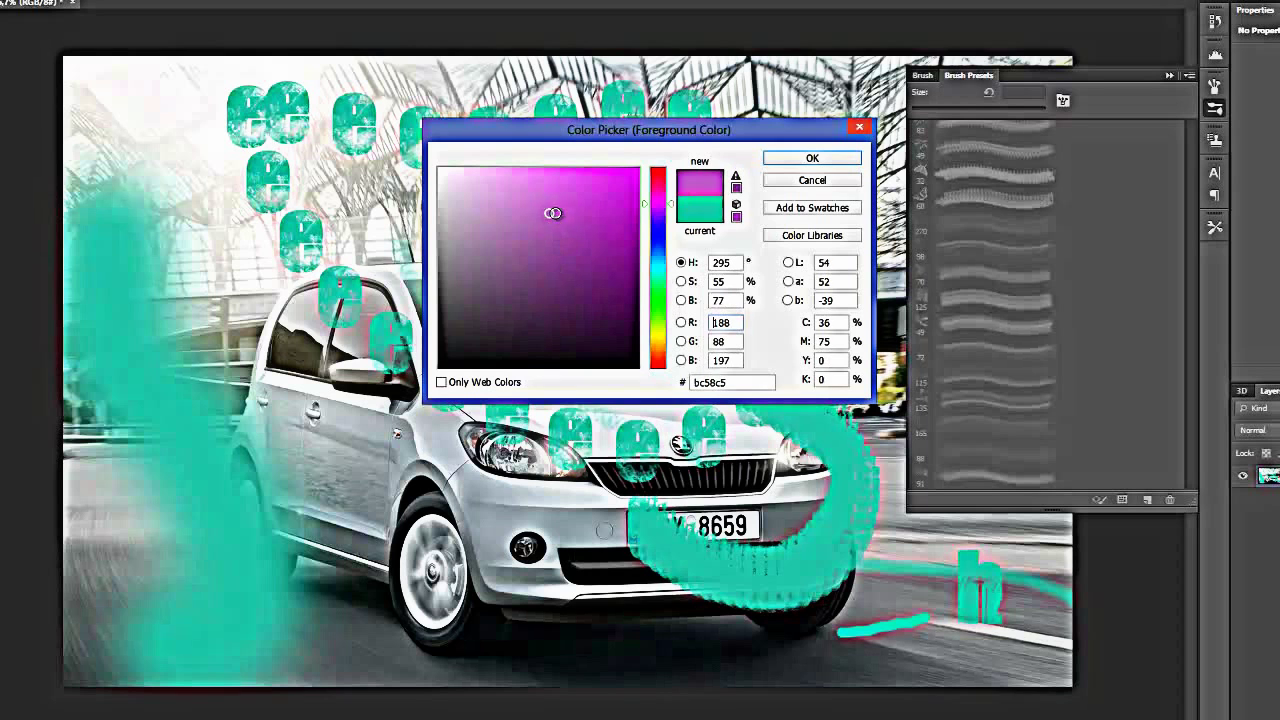
click(812, 158)
drag(515, 120, 497, 172)
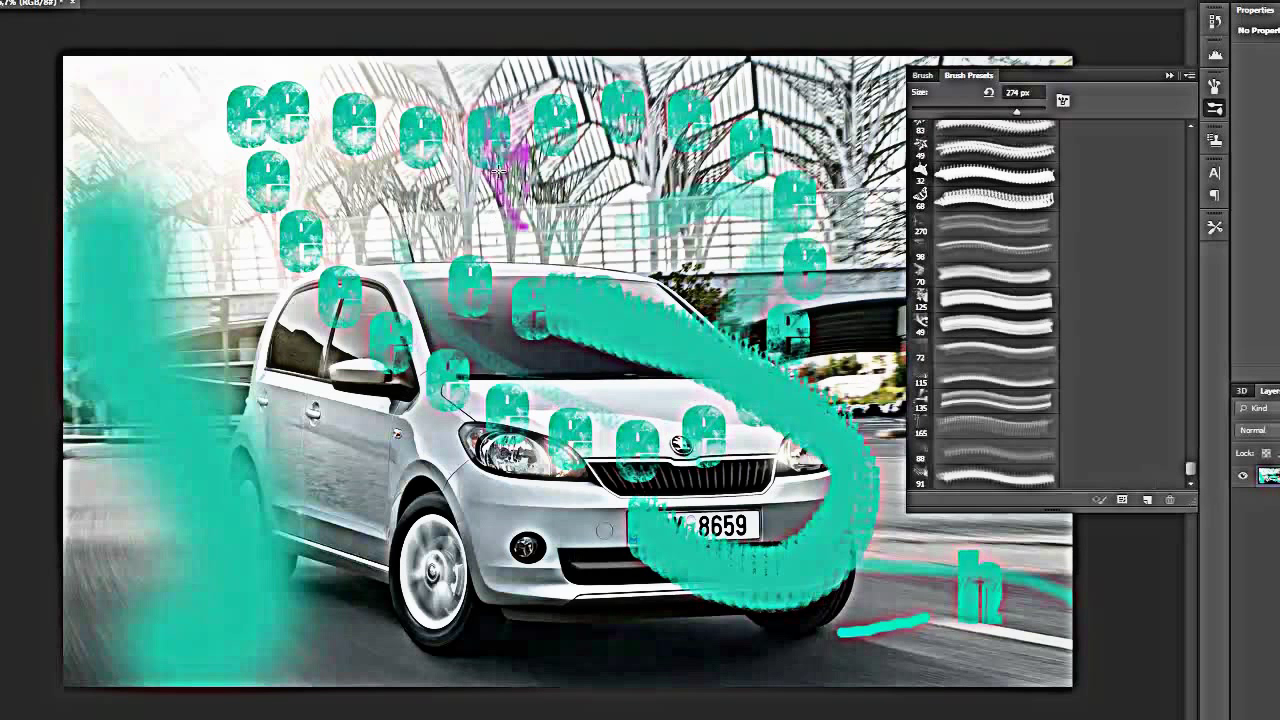
drag(612, 210, 668, 276)
mouse_move(242, 150)
mouse_down()
mouse_move(445, 385)
mouse_move(690, 472)
mouse_up()
- Paint a thin 49 px magenta line down the car's side, then enlarge the 68 px preset
click(1000, 322)
drag(332, 328, 449, 529)
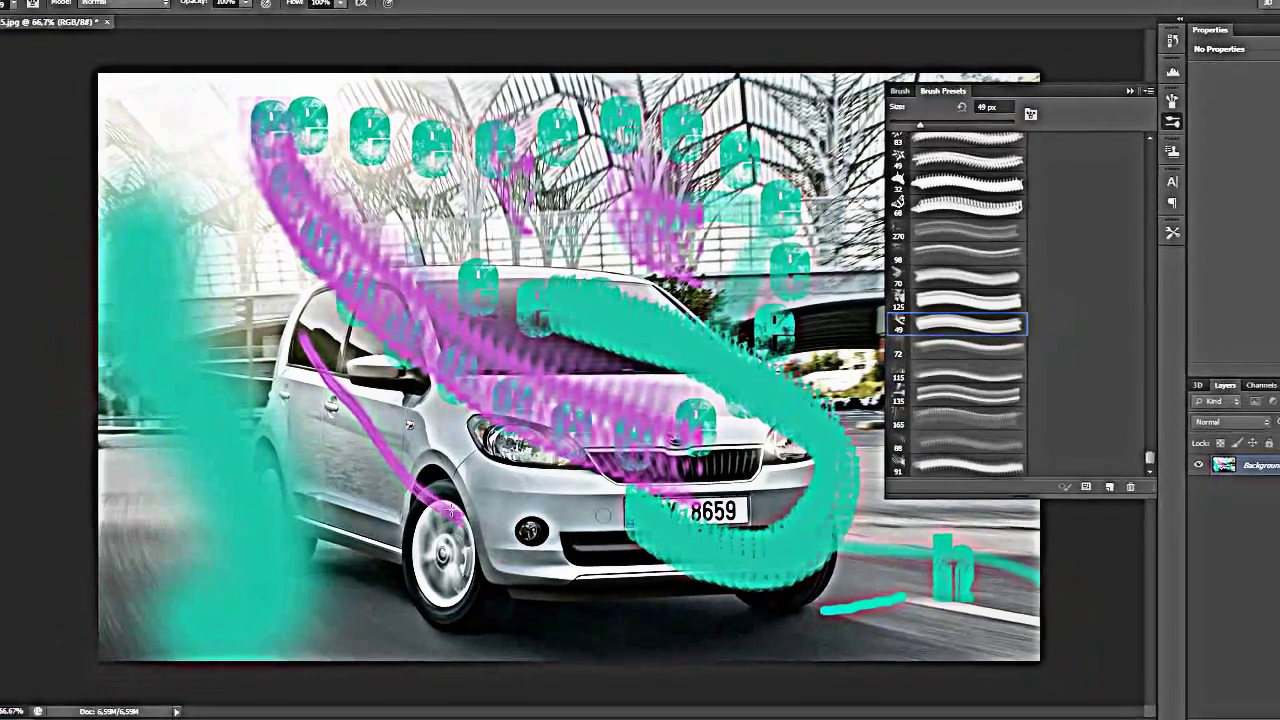
click(890, 214)
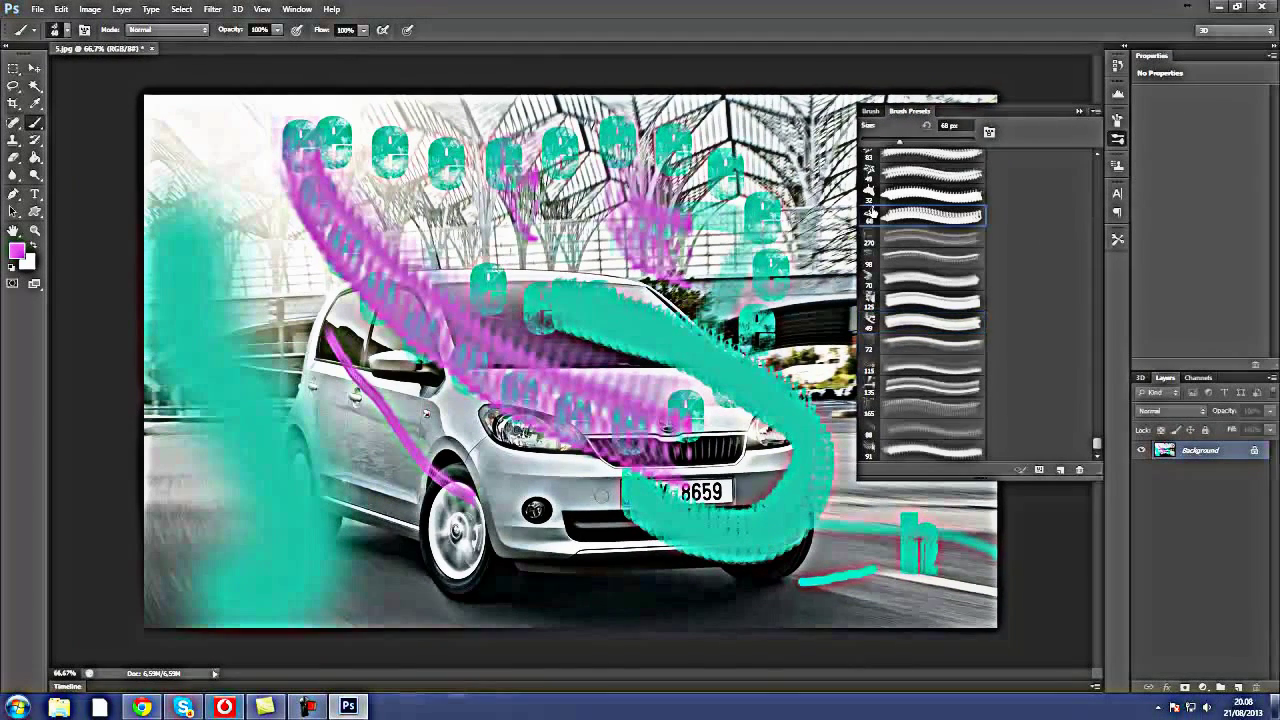
click(936, 143)
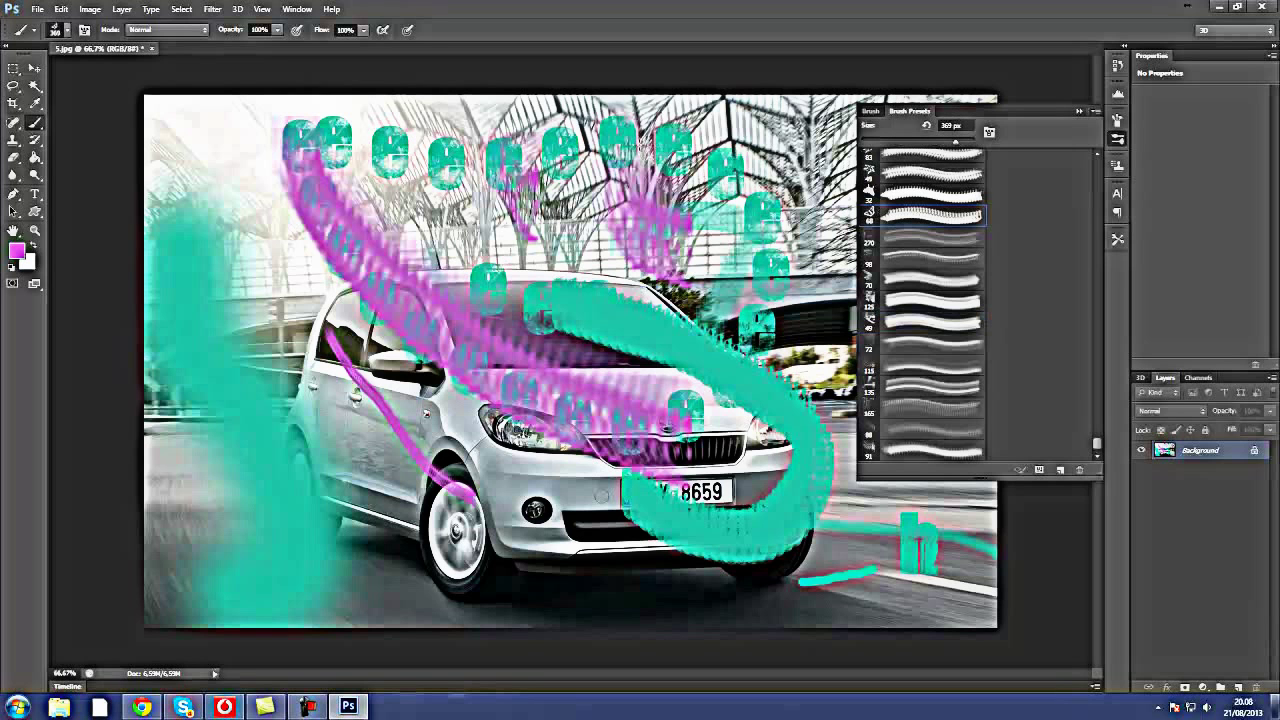
- Set the foreground colour to dark brown #2a201d
click(16, 250)
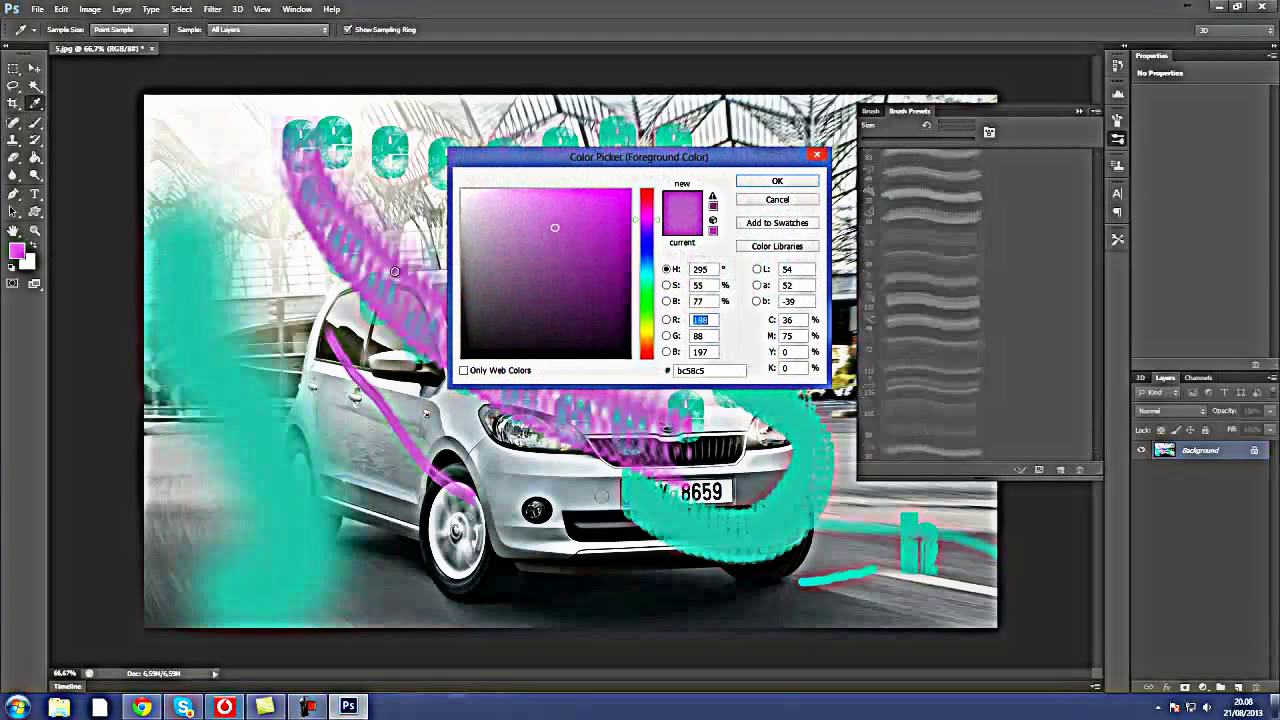
click(514, 331)
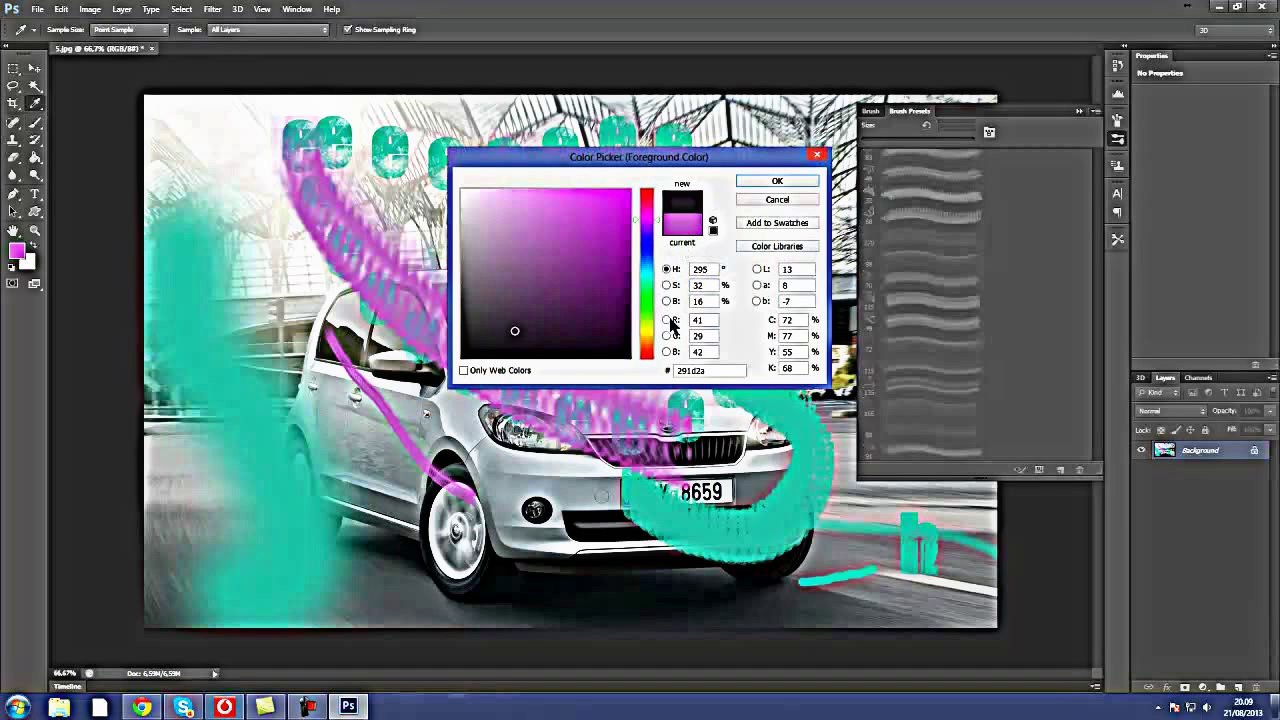
click(647, 351)
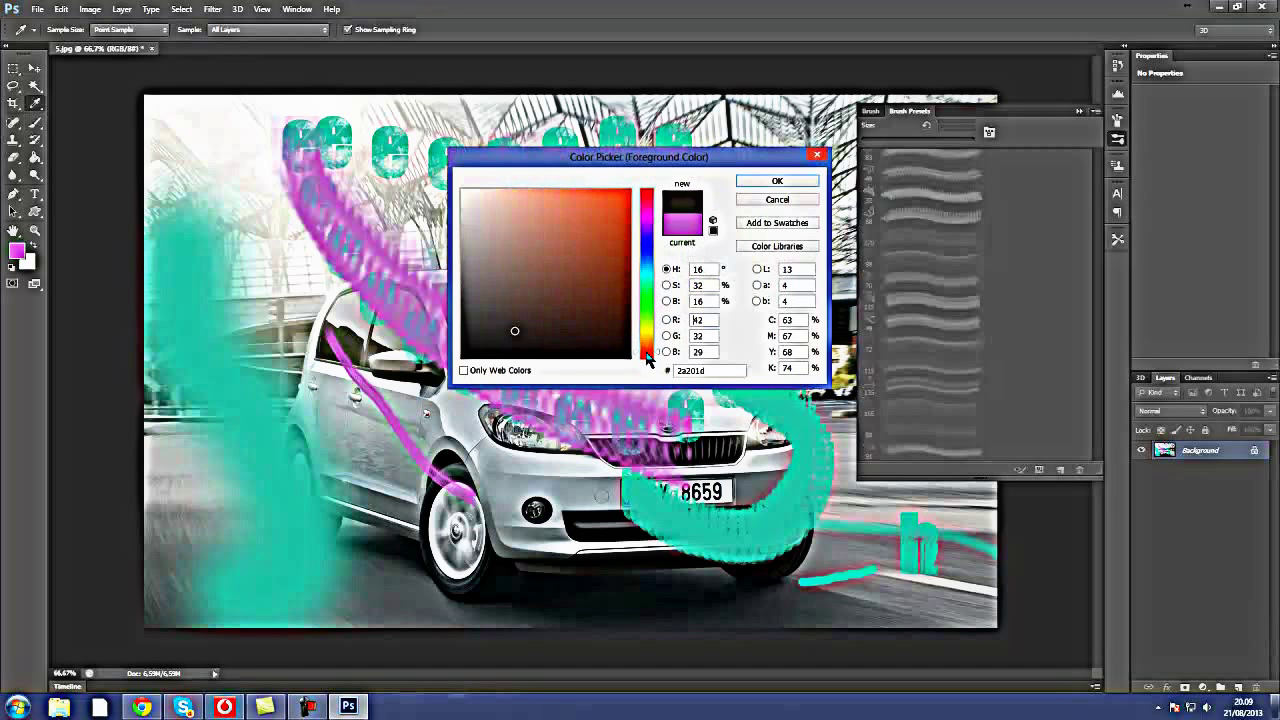
click(778, 182)
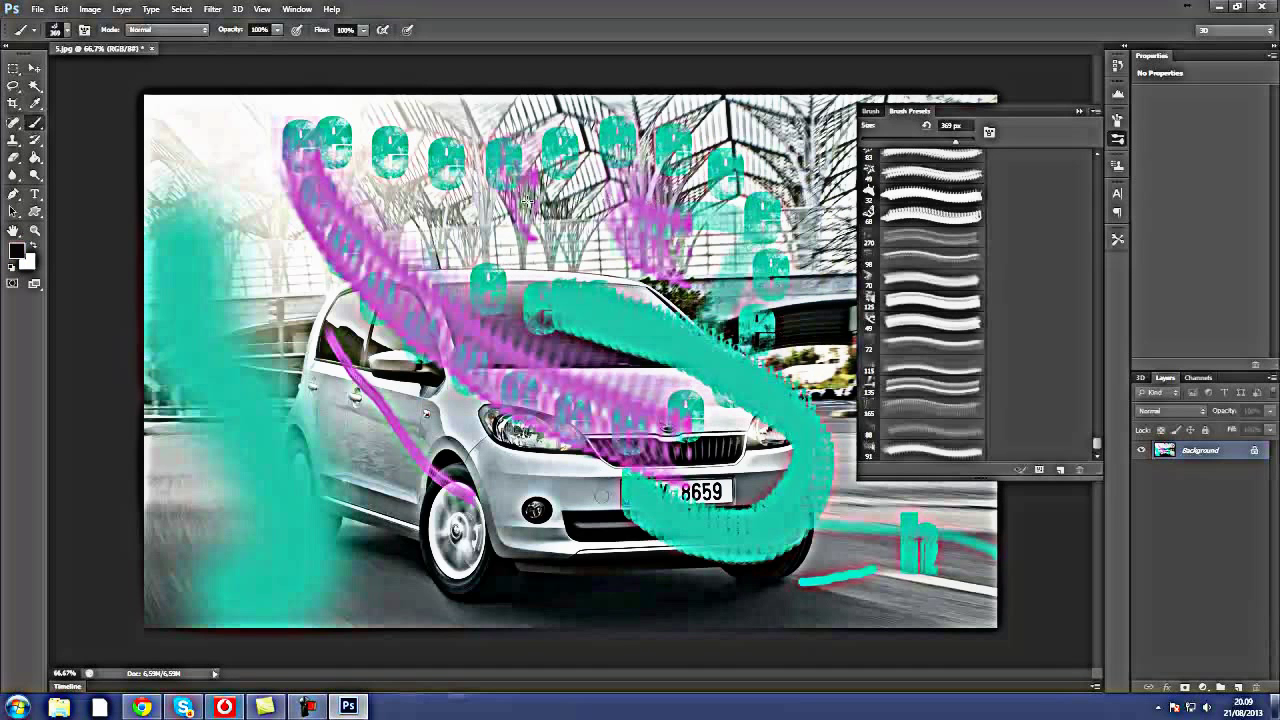
- Stamp dark butterflies along the left and sky, plus a dense column over the grille
click(527, 202)
click(400, 593)
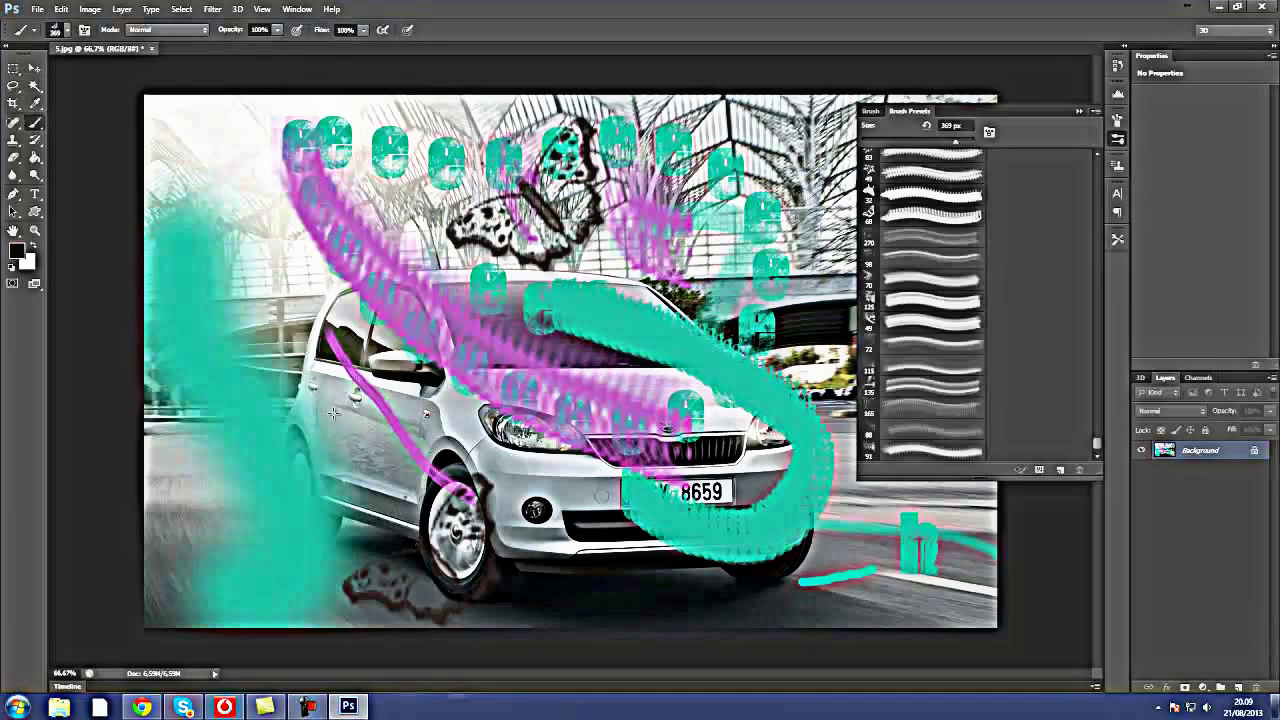
click(309, 379)
click(265, 282)
click(247, 235)
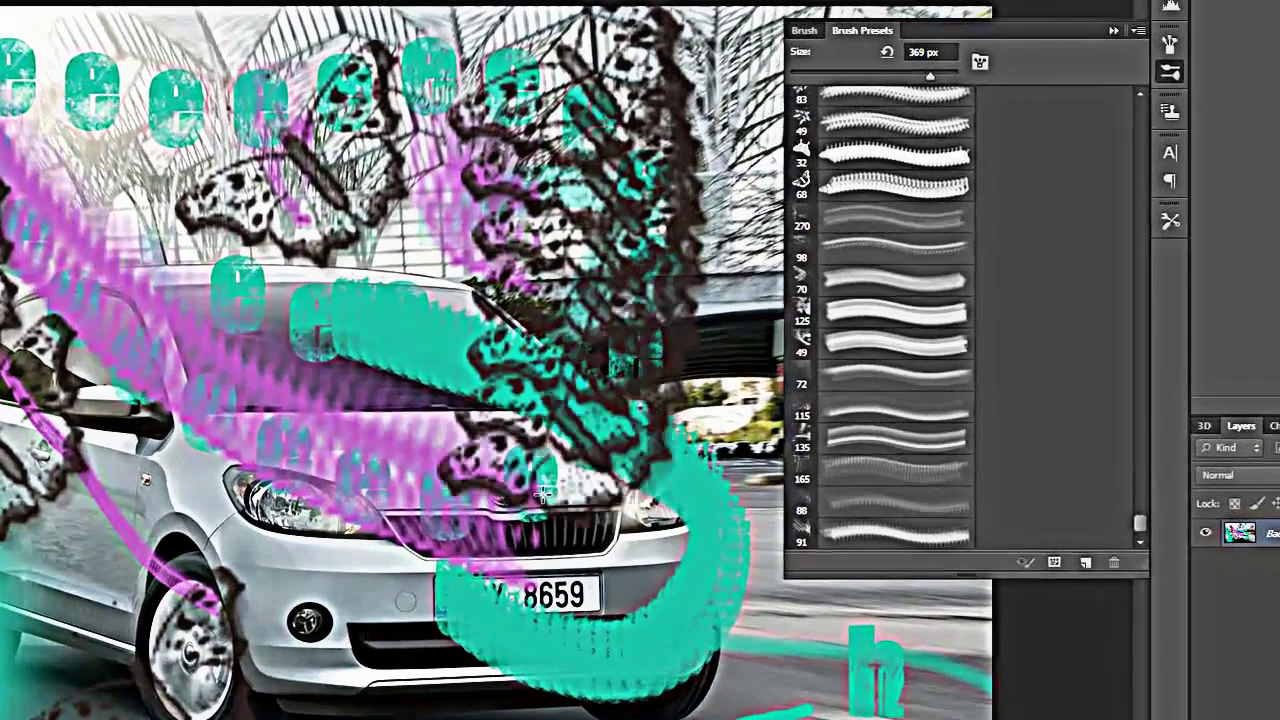
drag(655, 130, 670, 520)
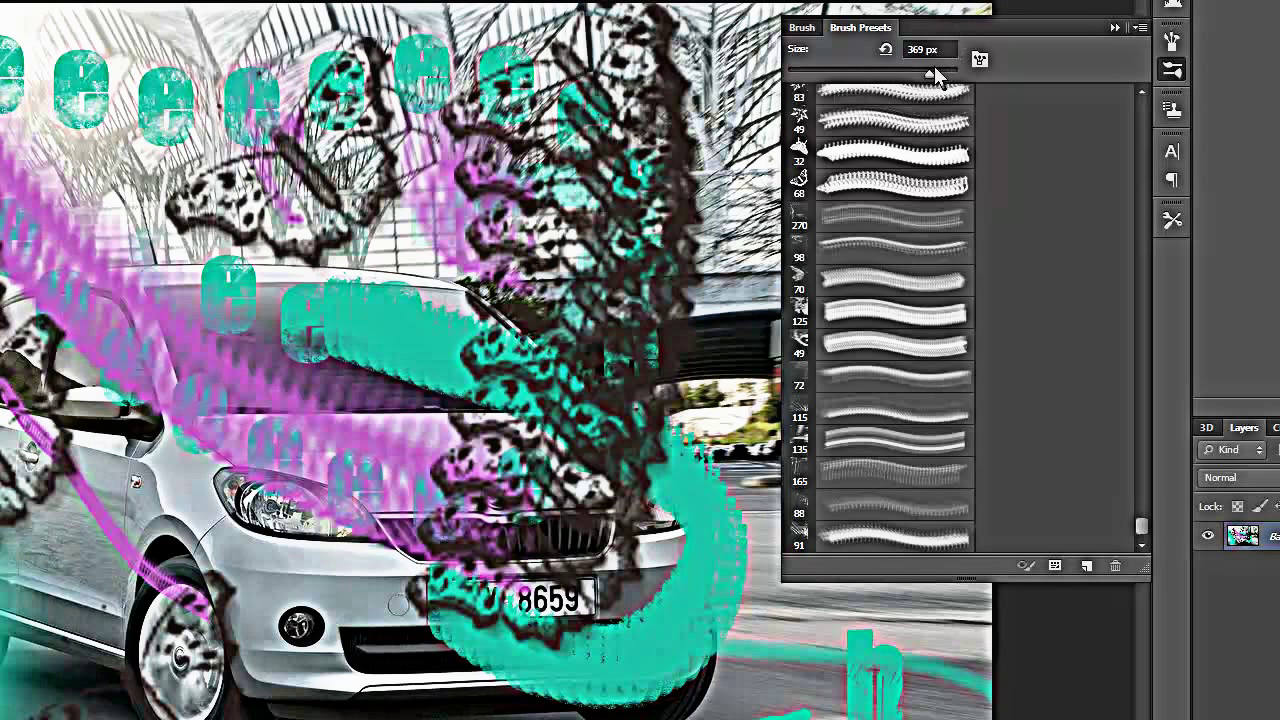
click(805, 28)
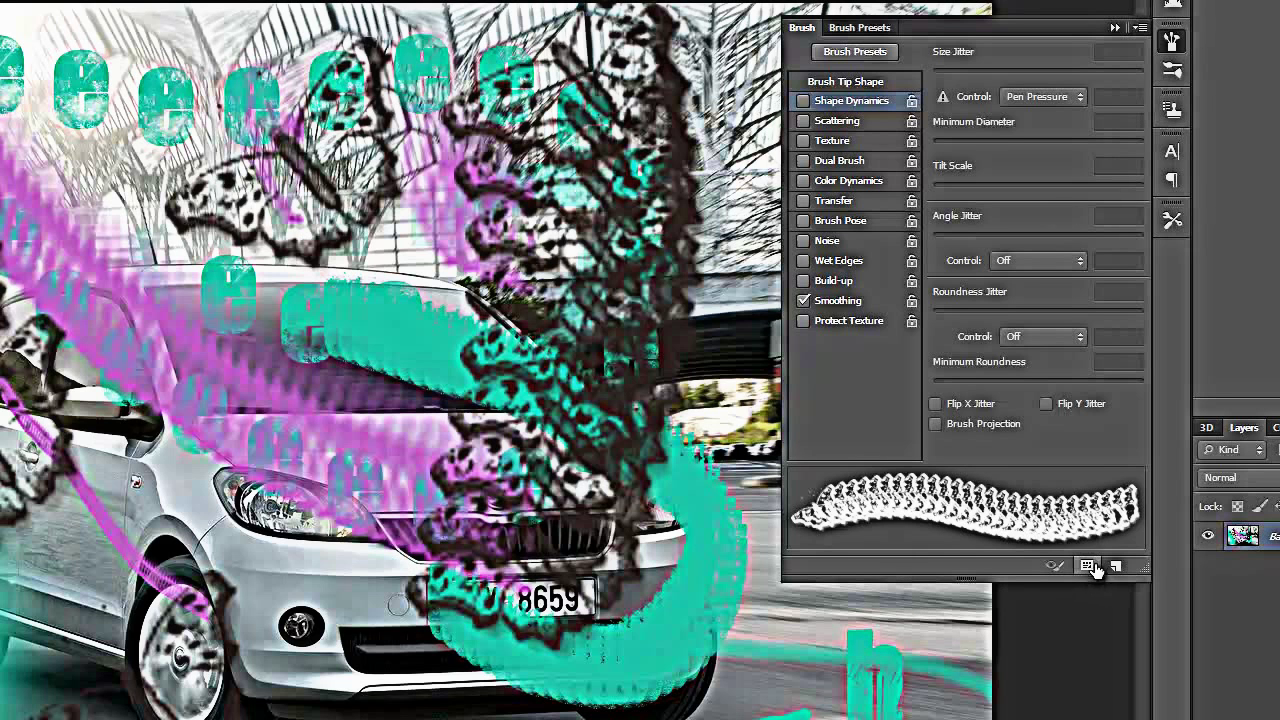
click(855, 52)
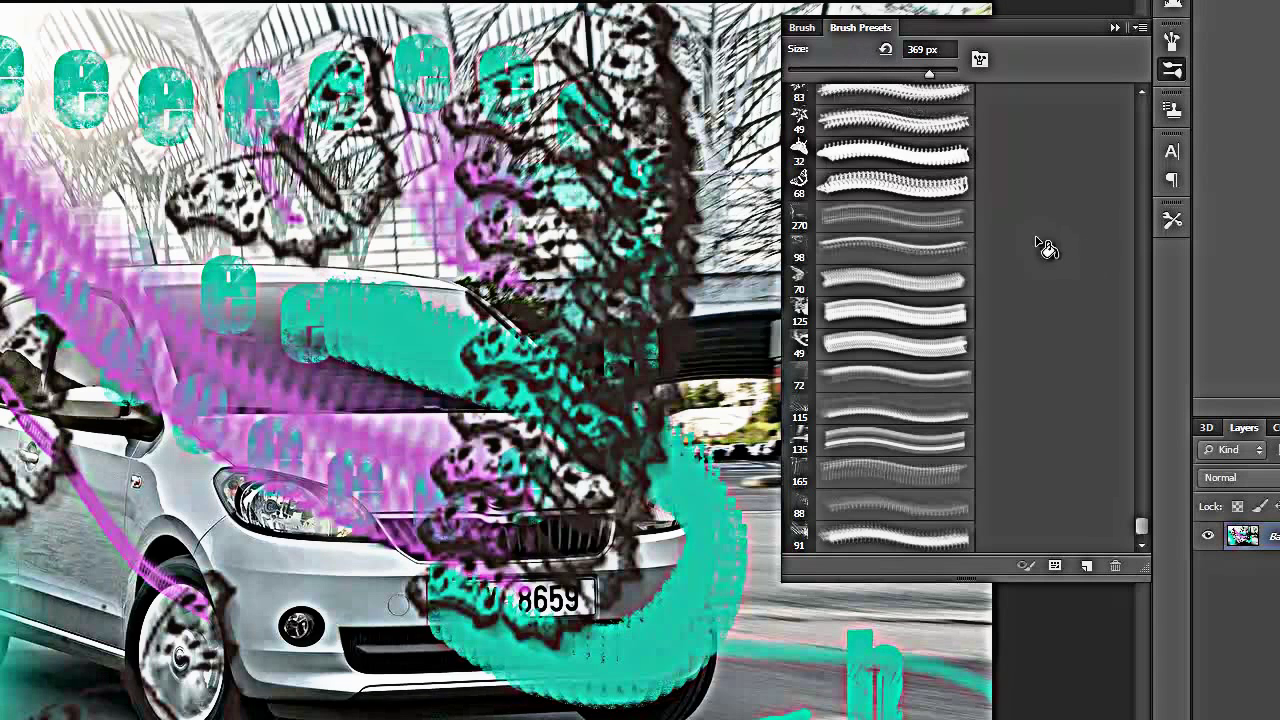
- With the 32 px preset at 156 px, paint dark diagonal strokes and butterflies at lower left
click(846, 157)
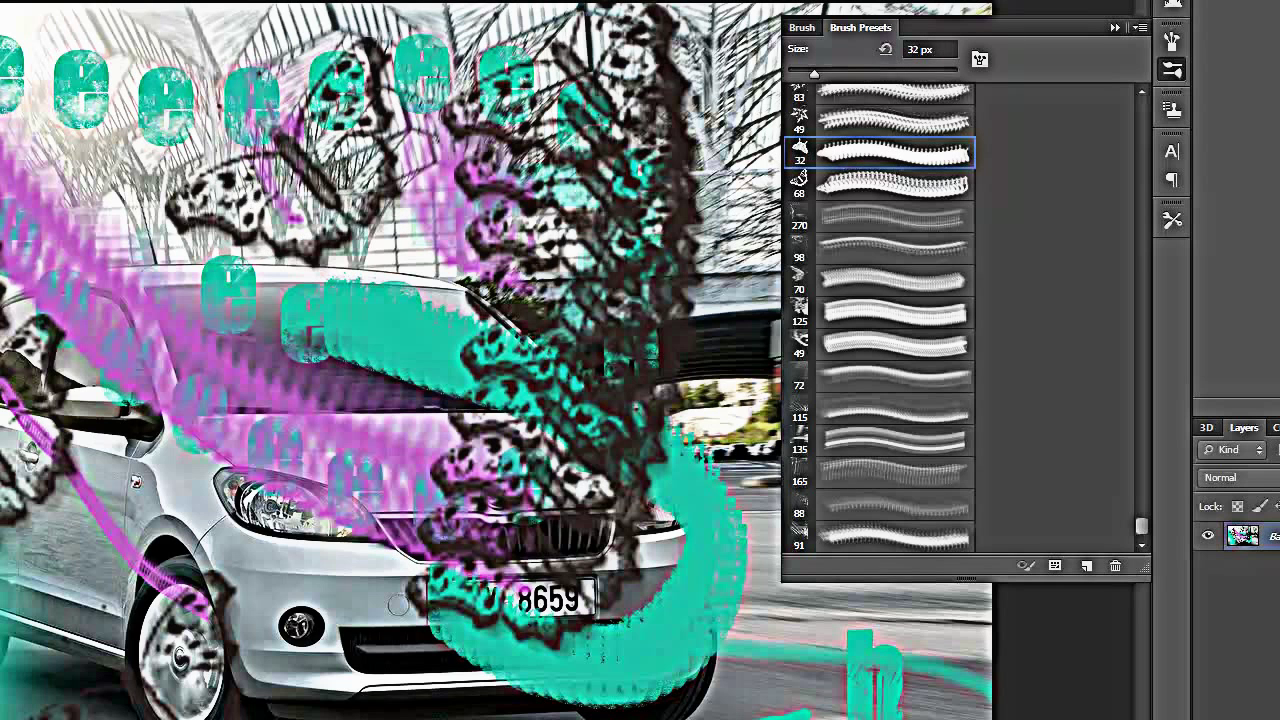
drag(864, 76, 896, 74)
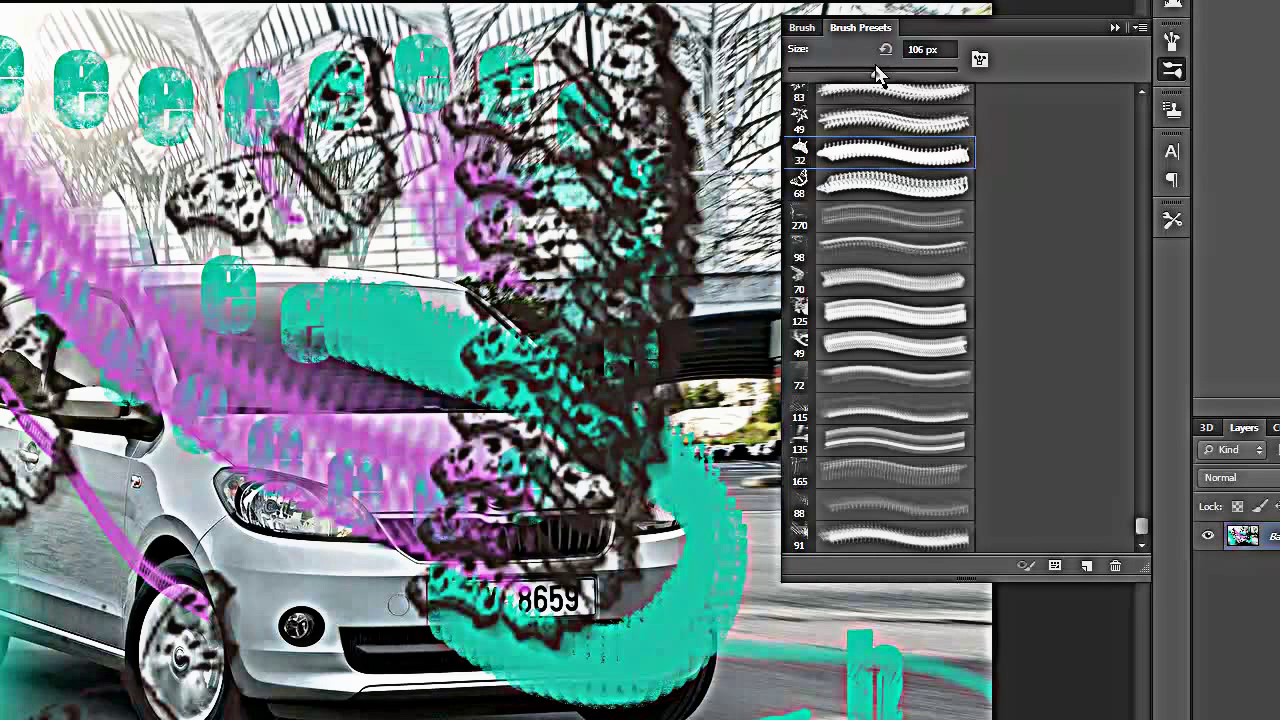
click(312, 118)
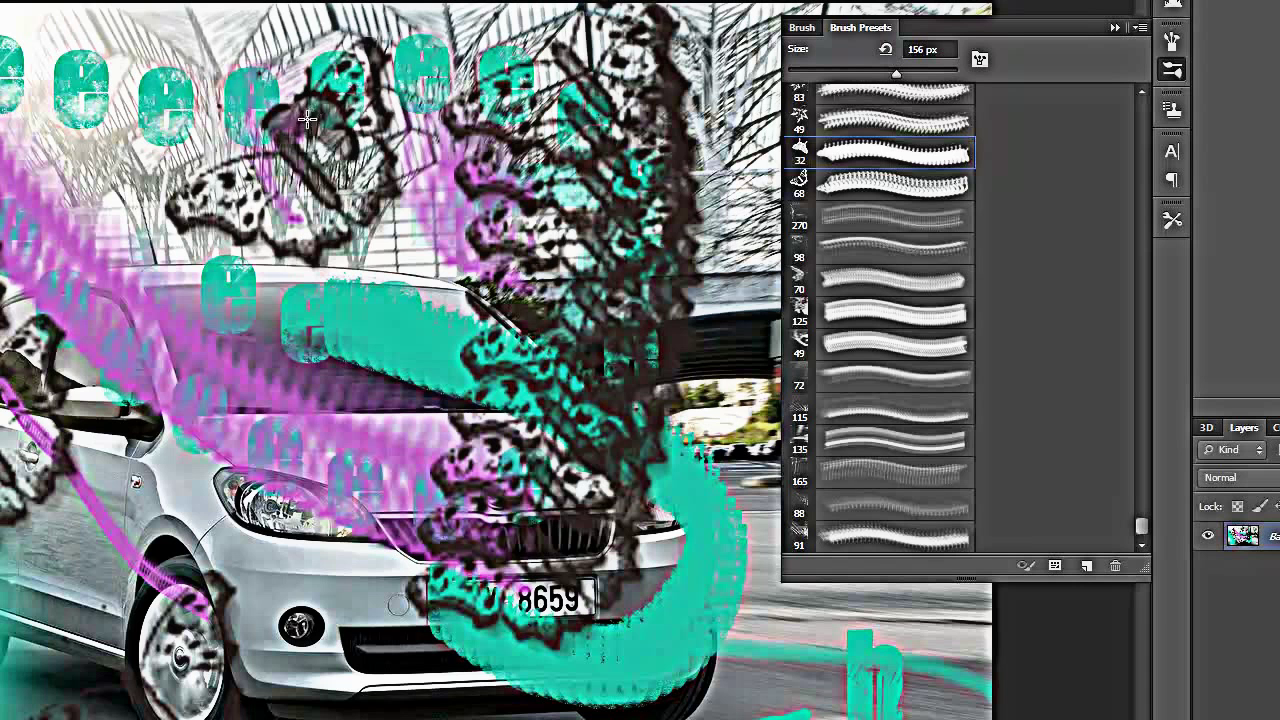
mouse_move(406, 276)
mouse_down()
mouse_move(315, 392)
mouse_move(430, 630)
mouse_up()
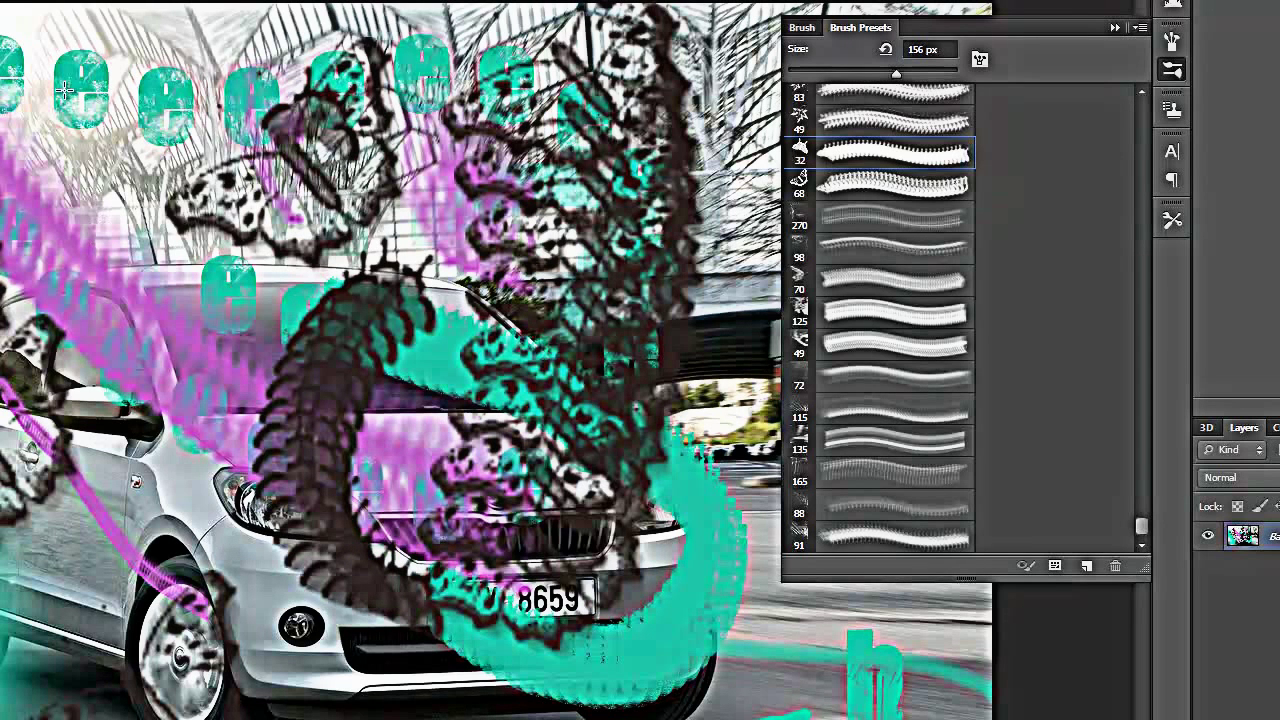
drag(62, 90, 285, 565)
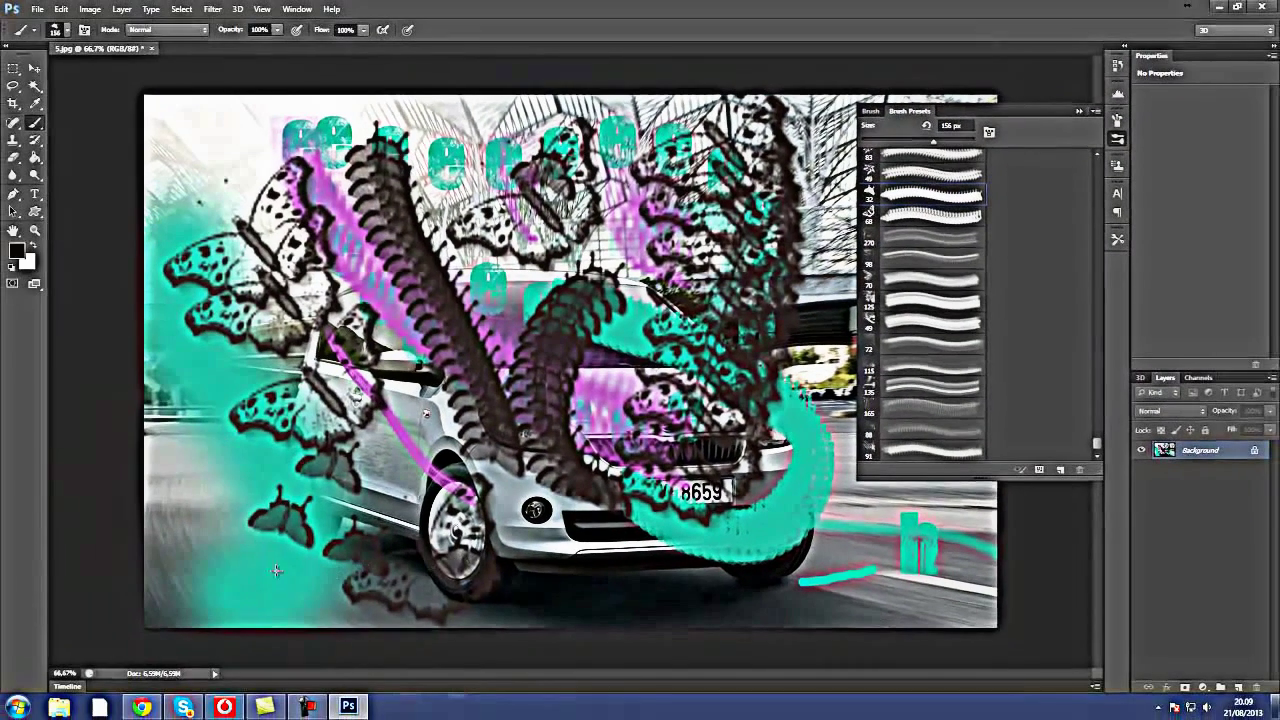
drag(273, 570, 240, 510)
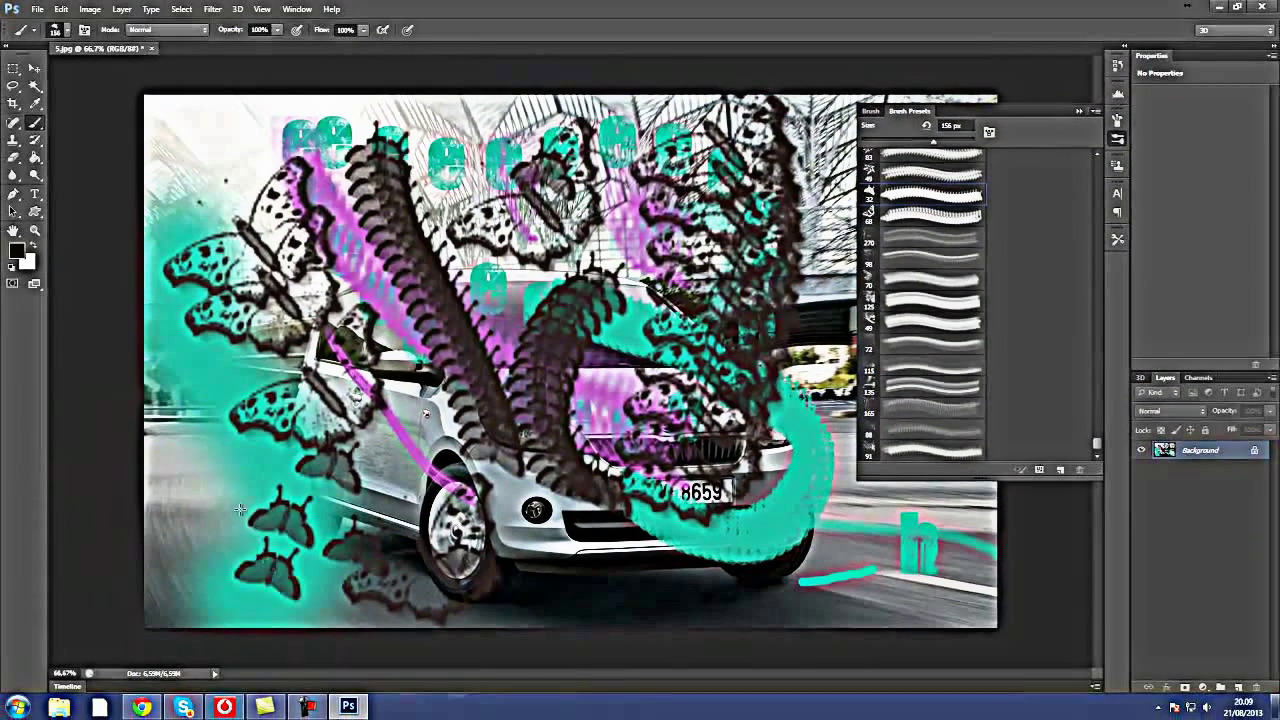
click(195, 465)
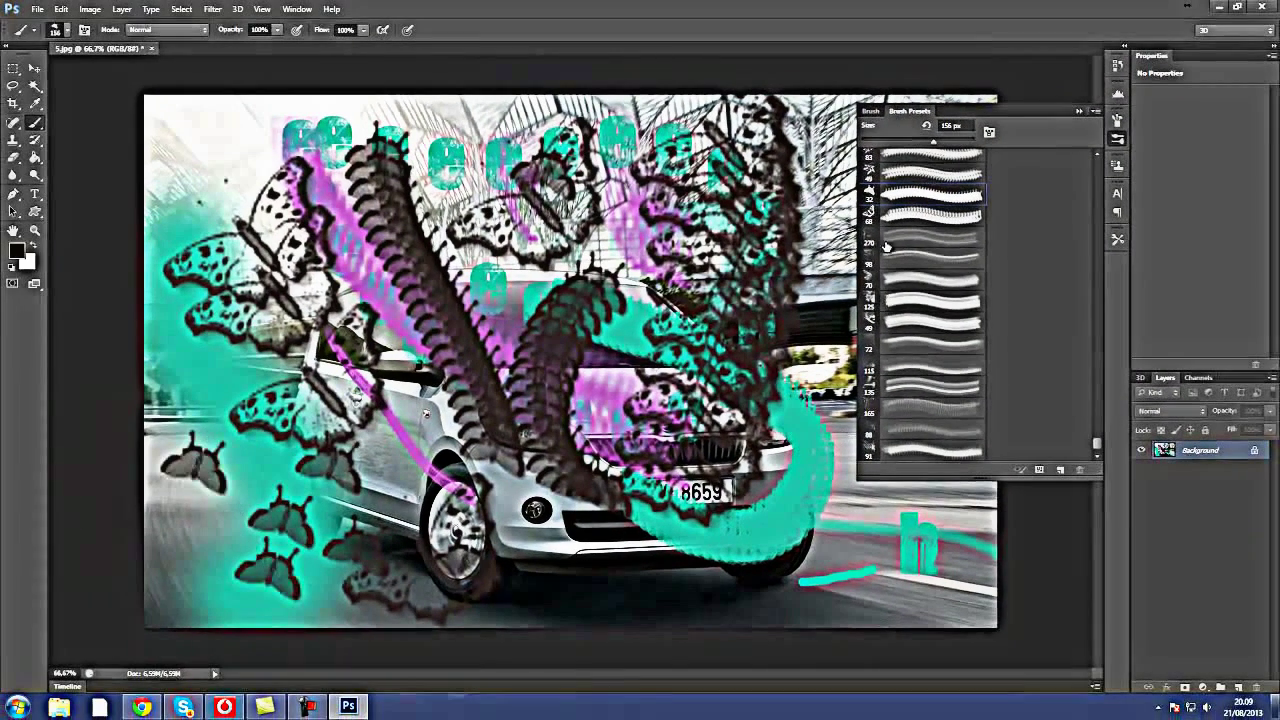
- Paint a diagonal stroke to the car front with the 49 px preset, then close 5.jpg
click(905, 174)
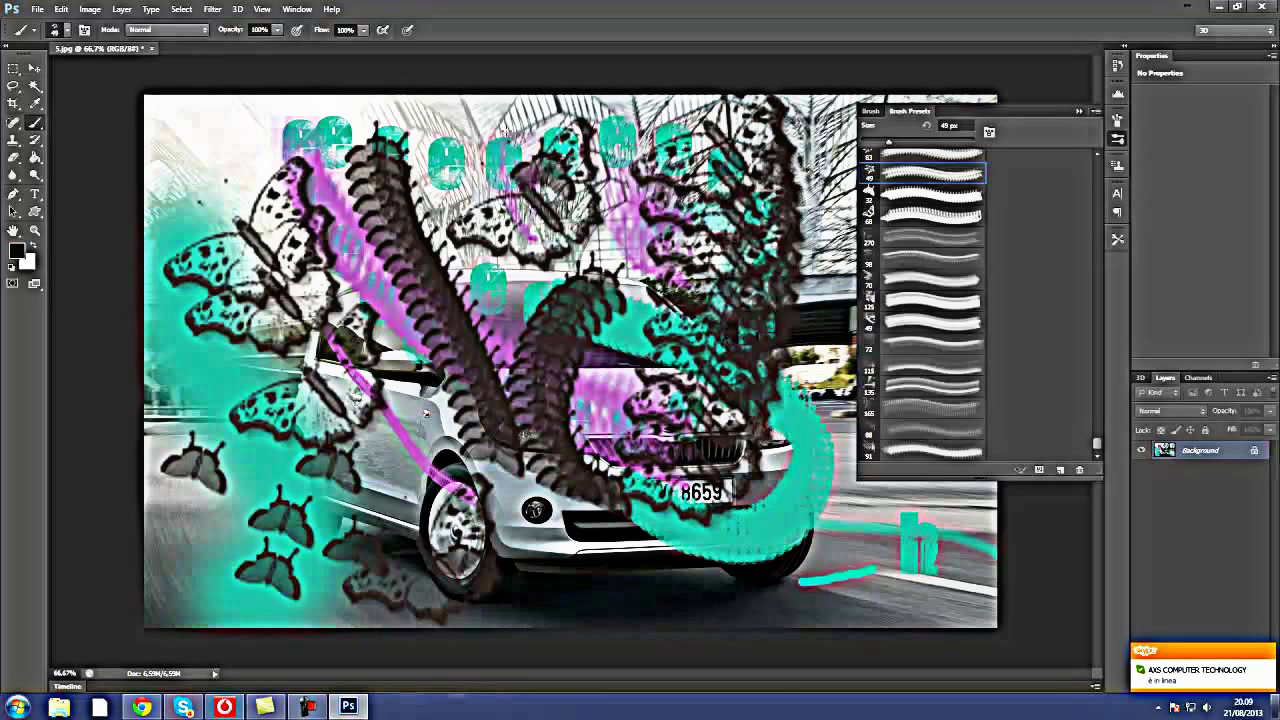
drag(410, 110, 635, 425)
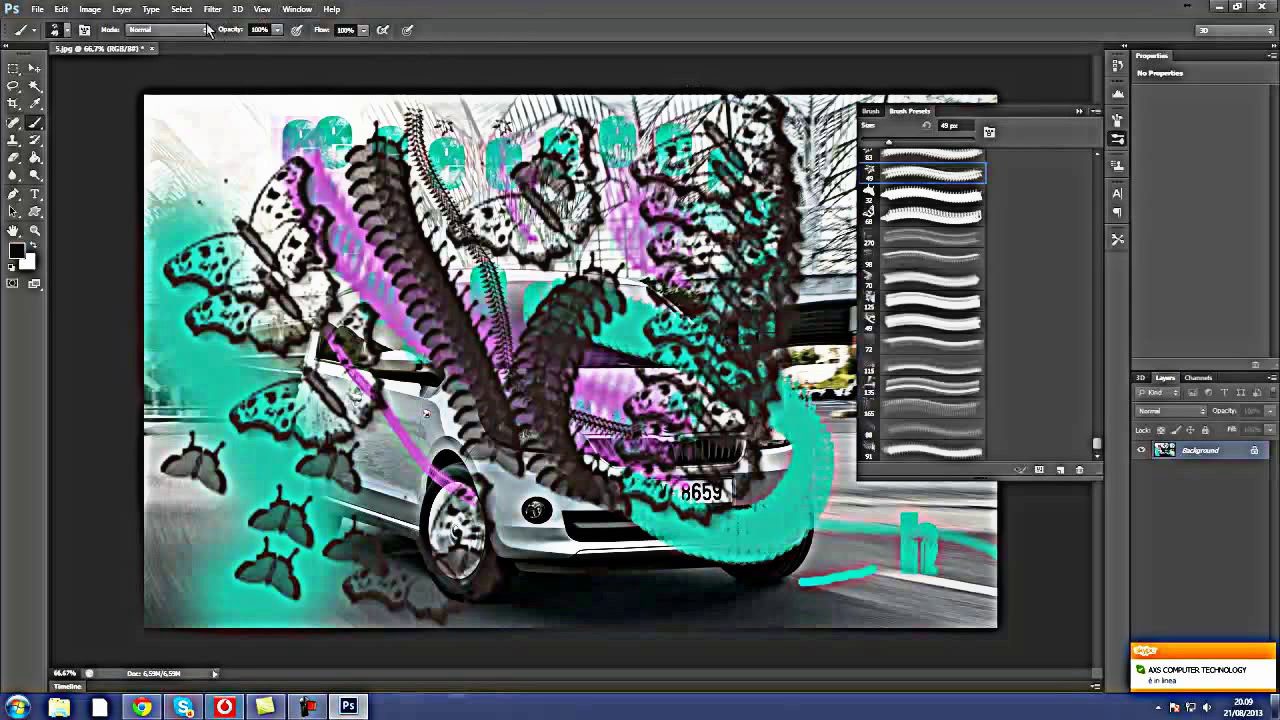
click(155, 51)
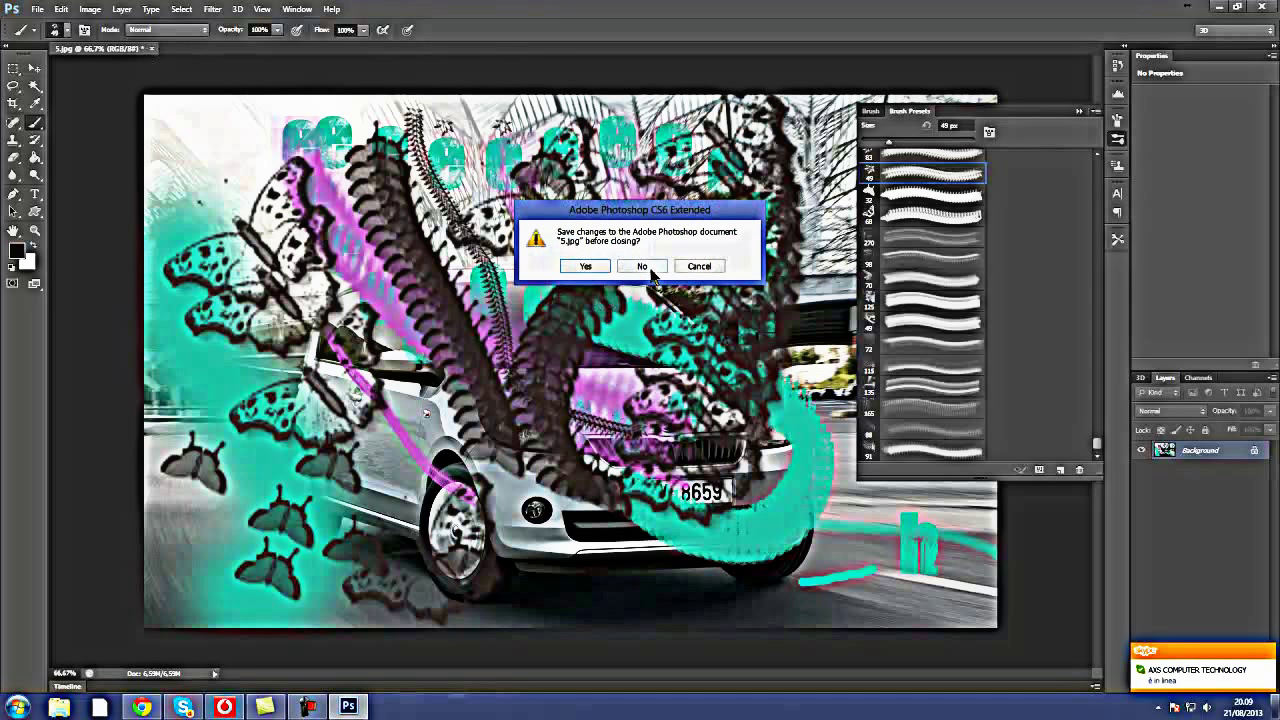
- Discard changes to 5.jpg and open image 3, the black car in a garage
click(646, 272)
double_click(646, 276)
click(748, 228)
double_click(748, 228)
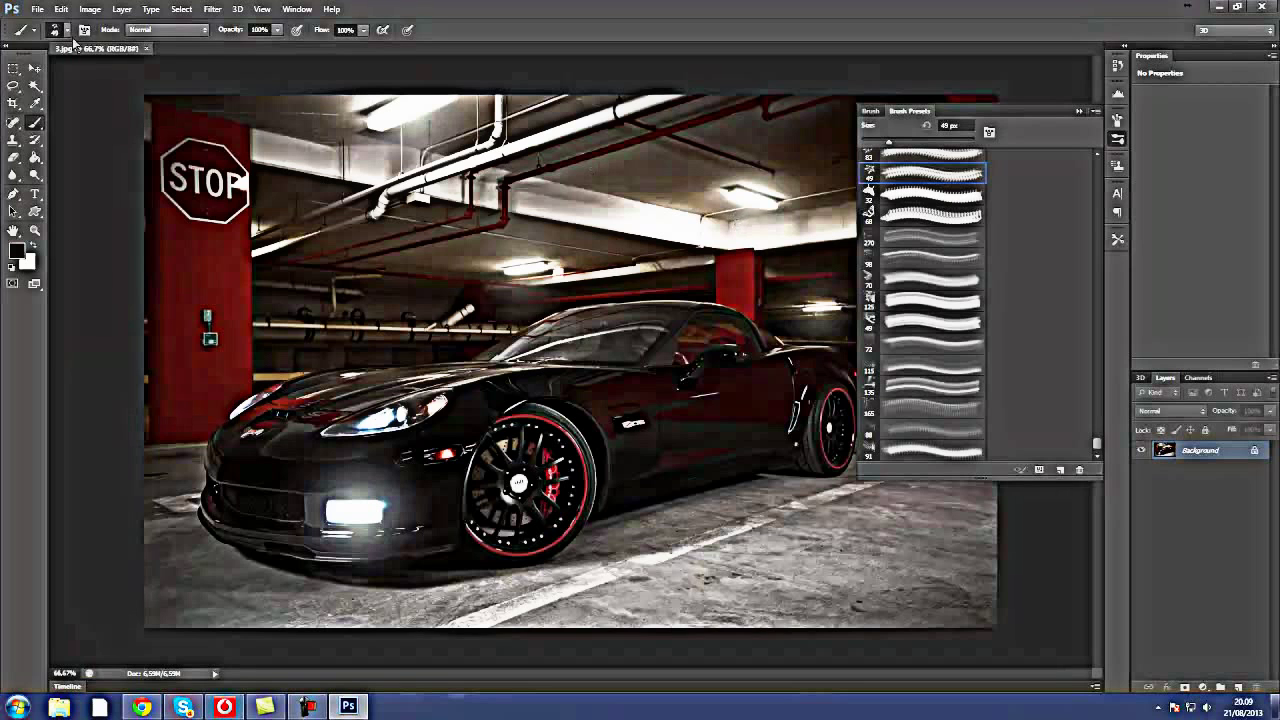
click(99, 15)
mouse_move(114, 131)
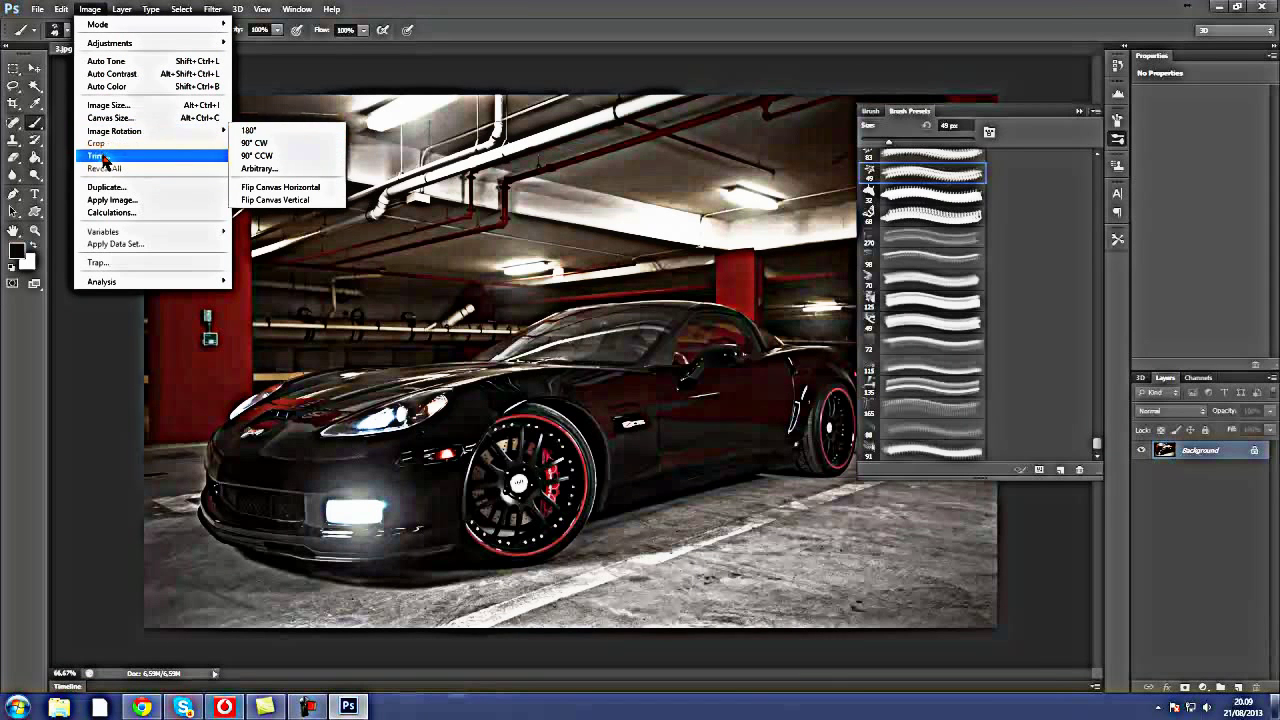
- Apply Image from the Background in Multiply mode at 100% opacity to darken the garage photo
click(127, 205)
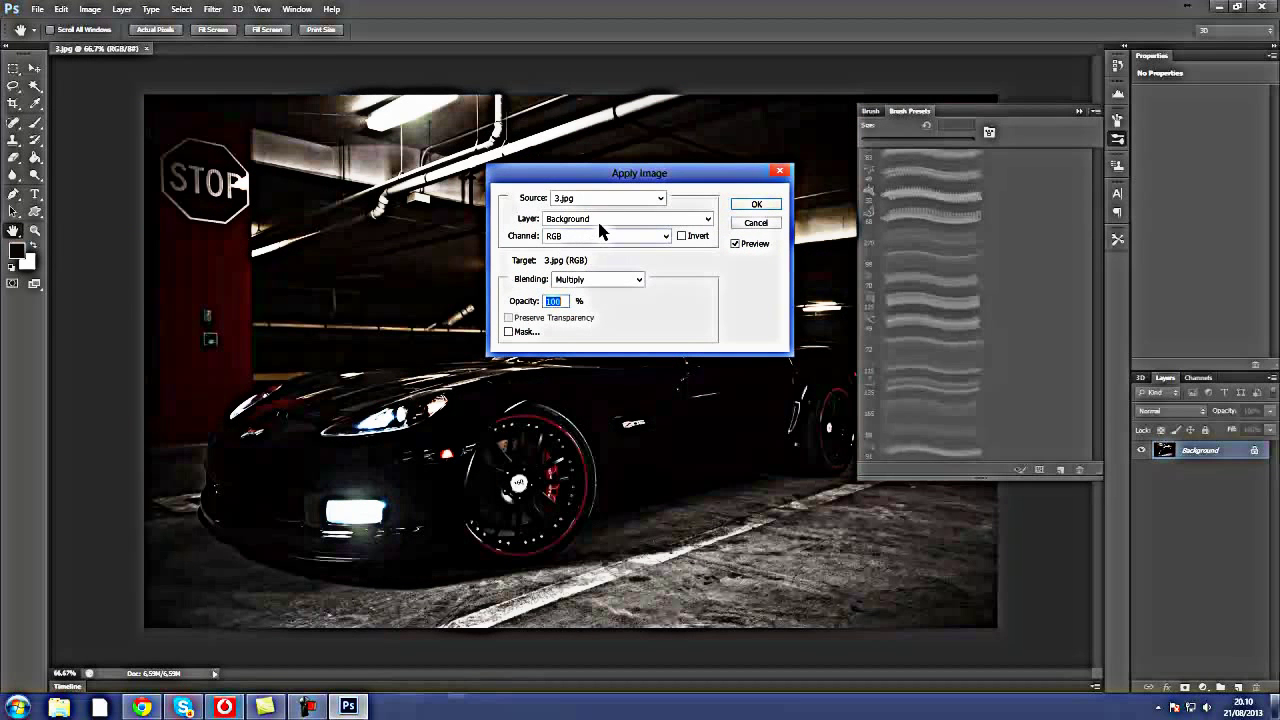
click(755, 205)
key(b)
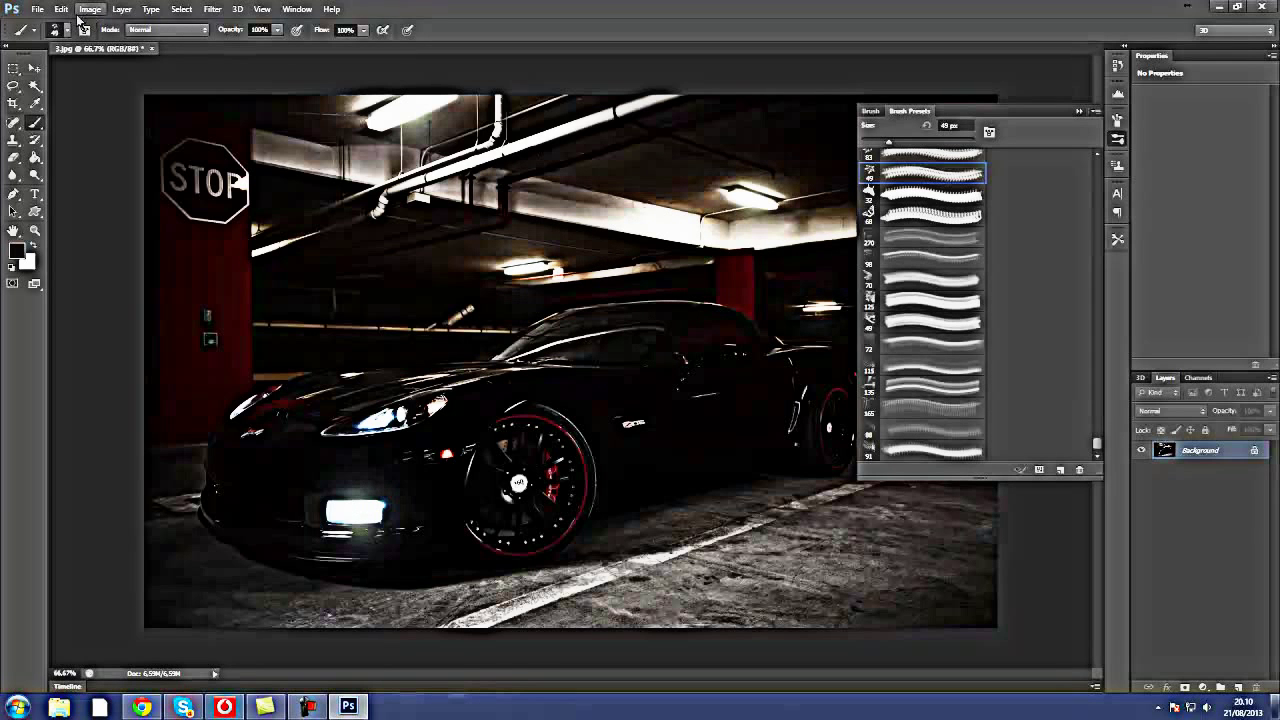
- Duplicate the Background layer as Background copy and set the copy's blend mode to Difference
click(61, 9)
mouse_move(181, 9)
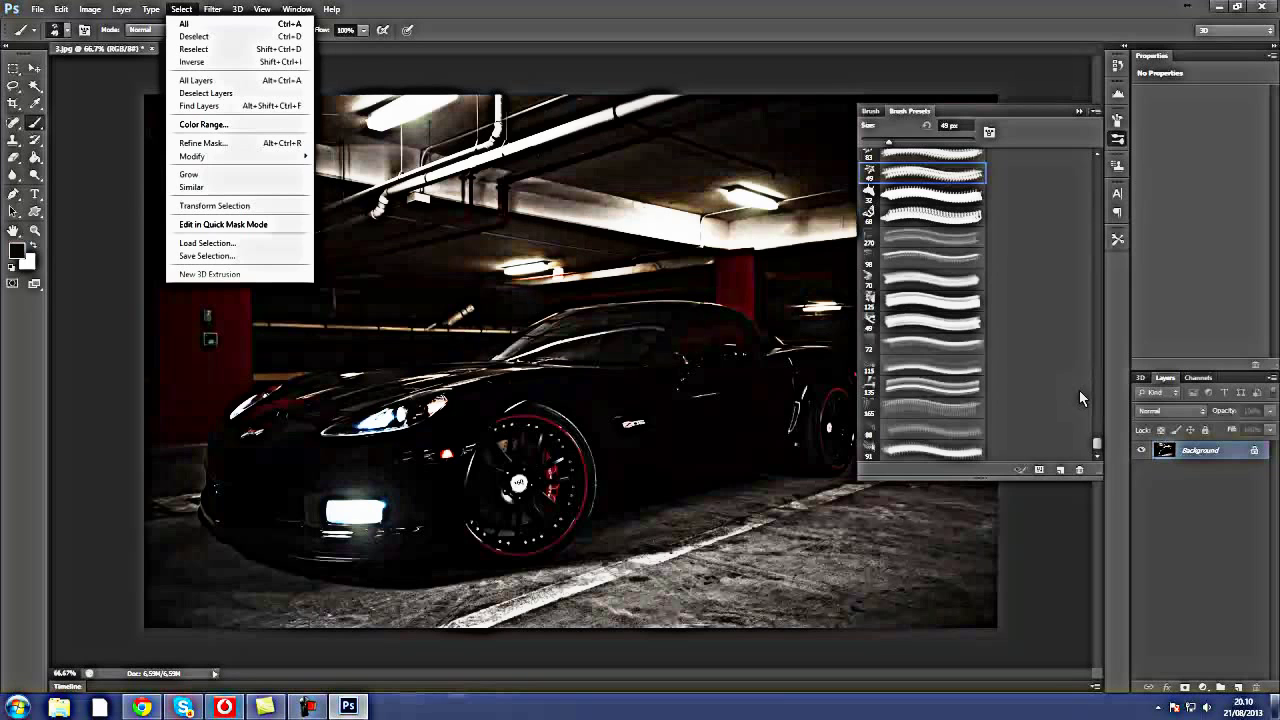
right_click(1183, 466)
right_click(1190, 450)
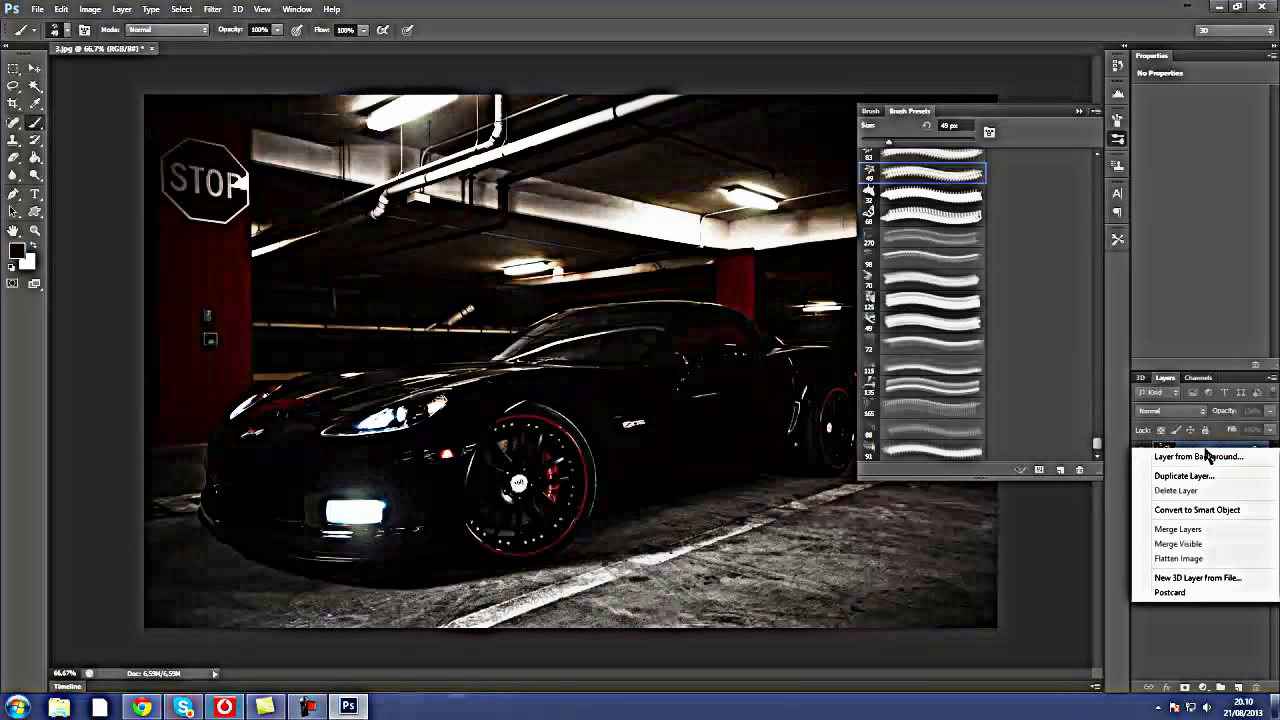
click(1186, 476)
click(752, 220)
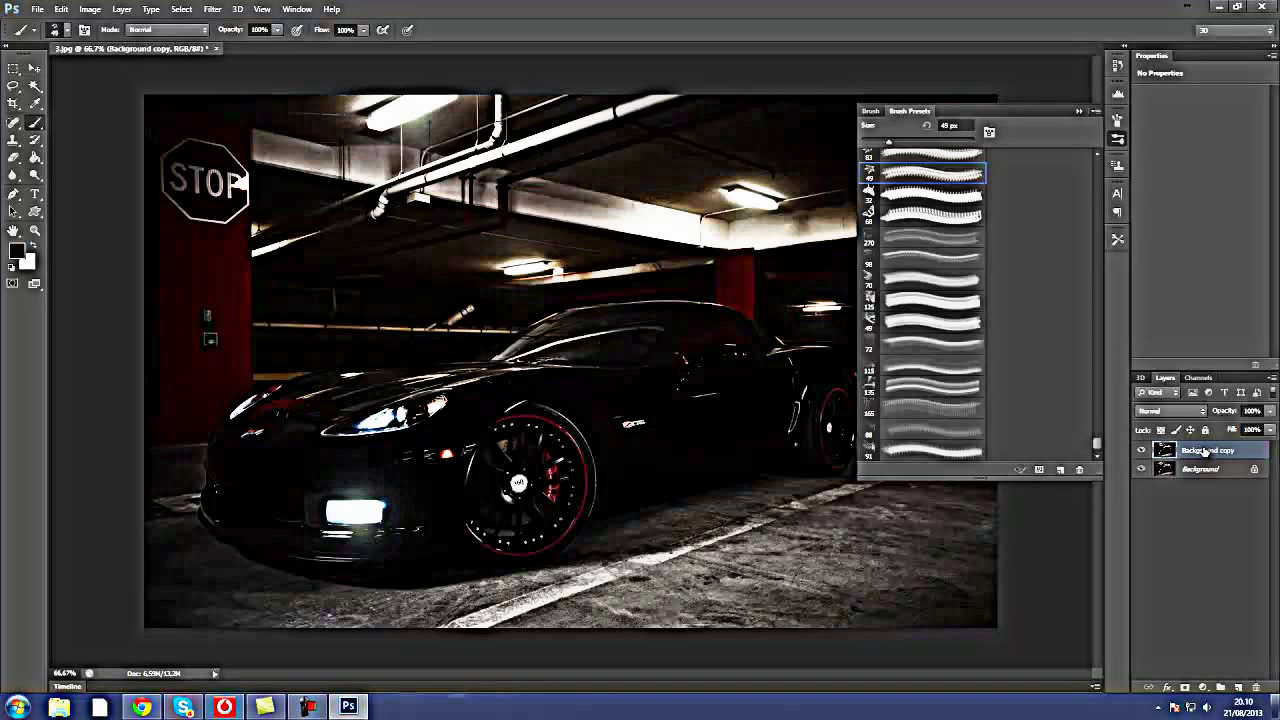
click(1185, 413)
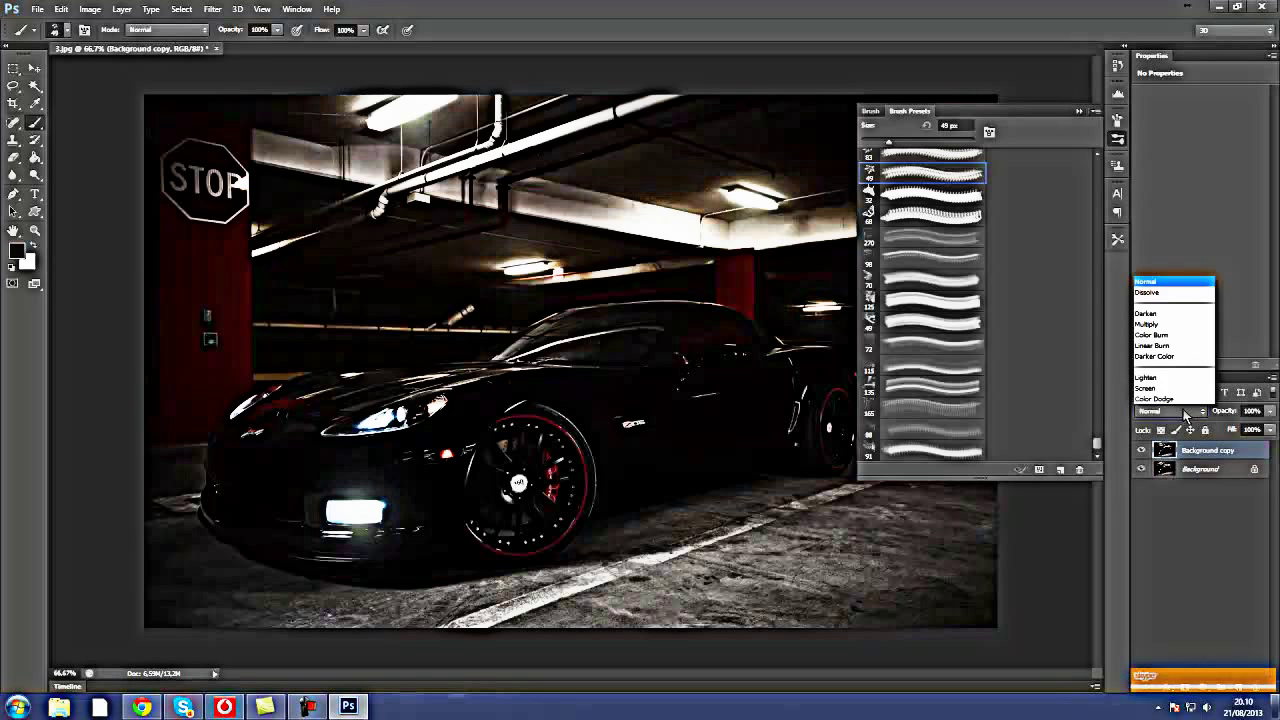
click(1150, 313)
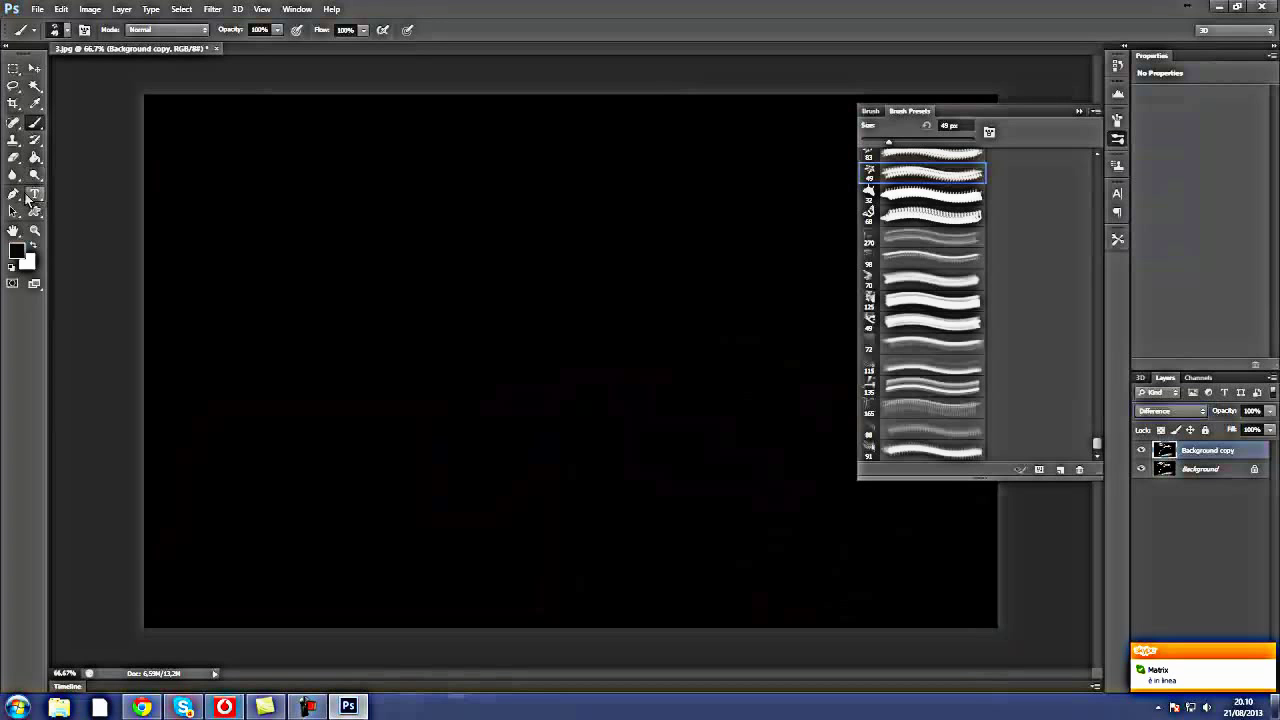
- Select the Eraser with a 300 px soft brush at 28% hardness
click(15, 160)
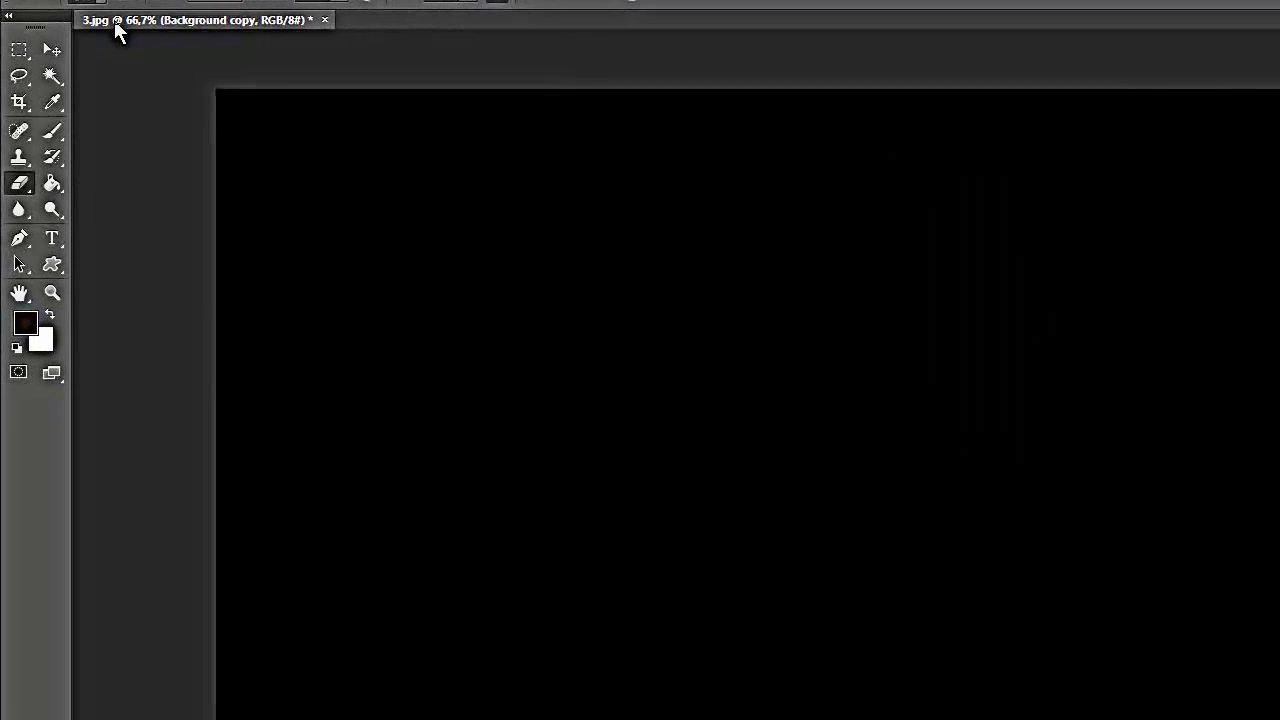
click(105, 5)
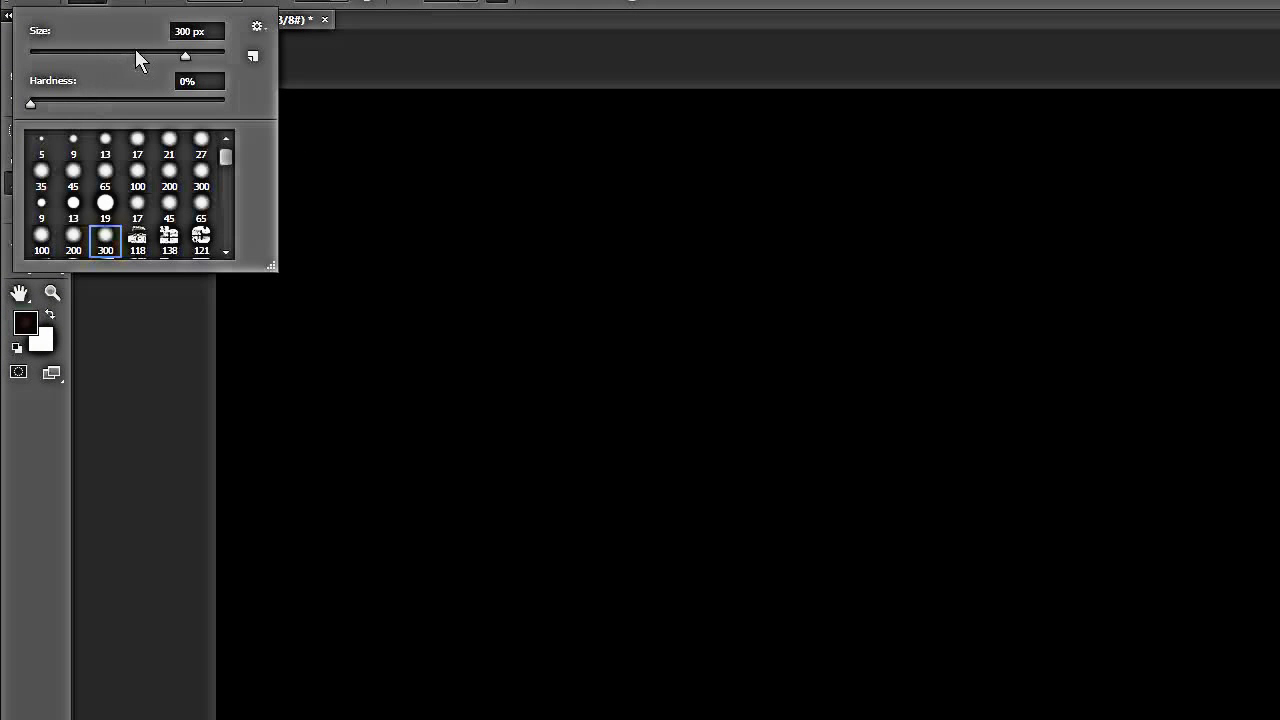
click(84, 103)
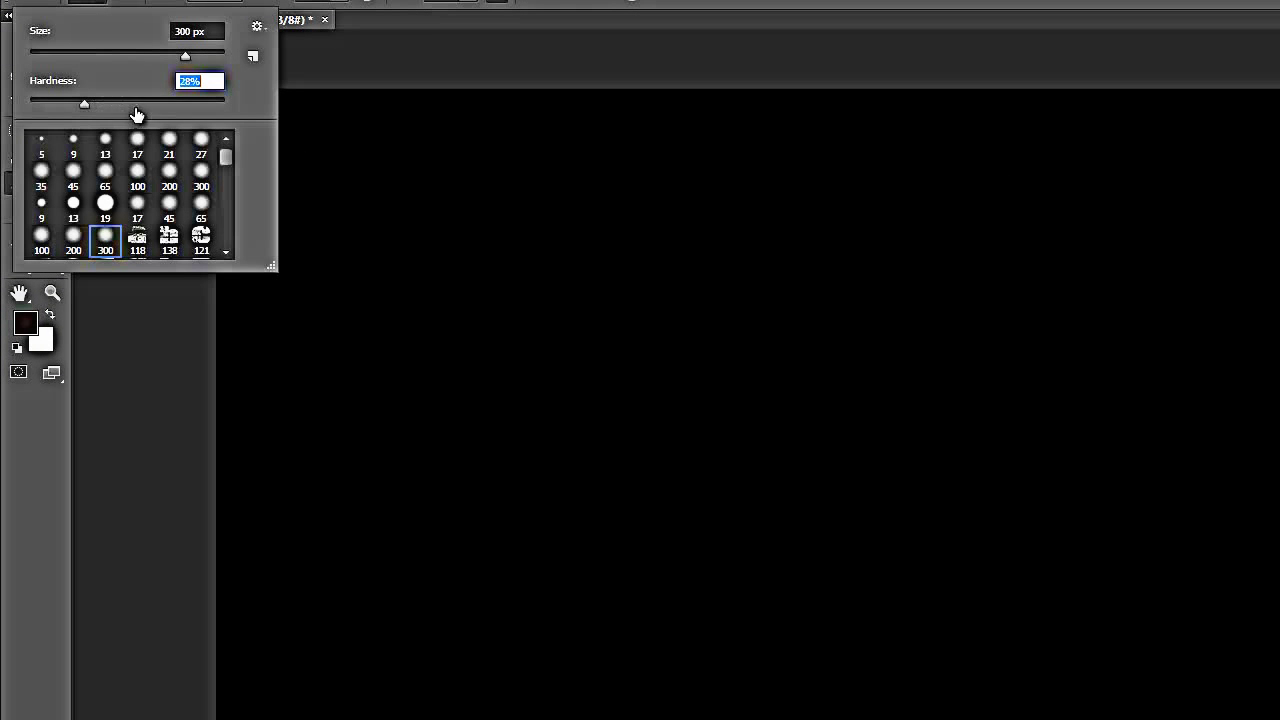
- Erase patches to reveal the ceiling pipes, lights, red wall, car wheel, floor and Z06 badge
click(528, 205)
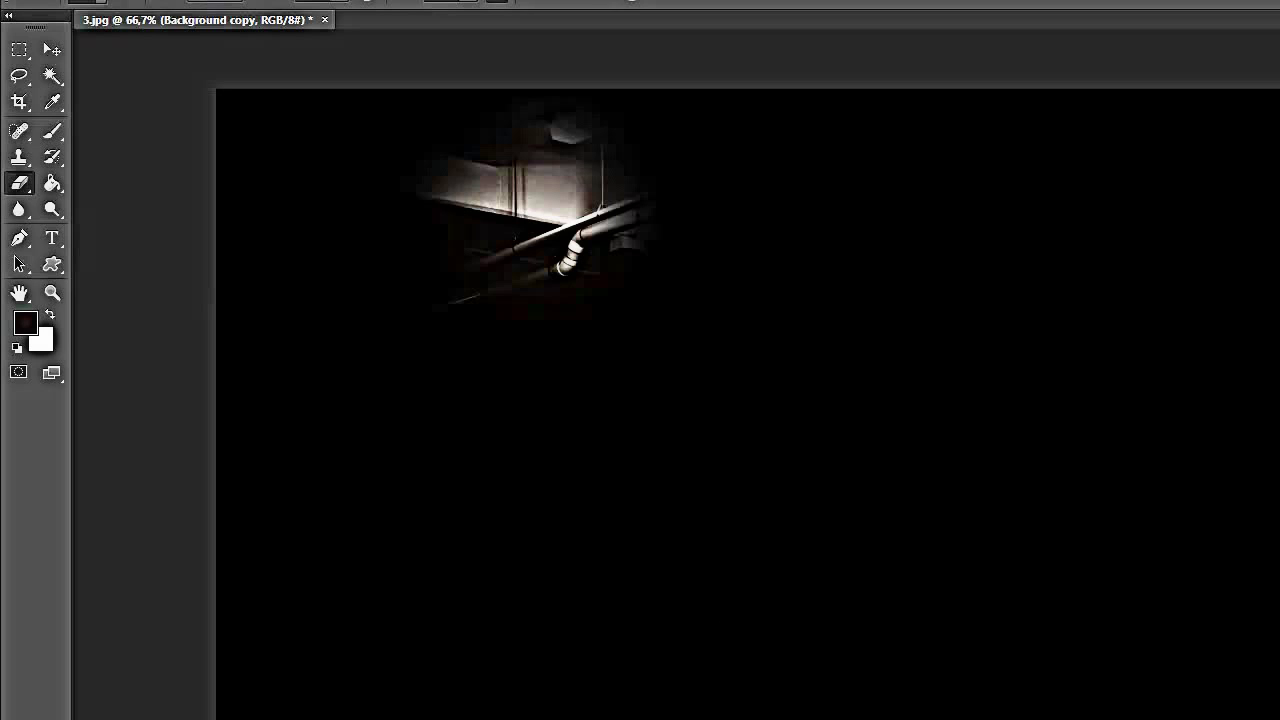
click(745, 615)
click(990, 335)
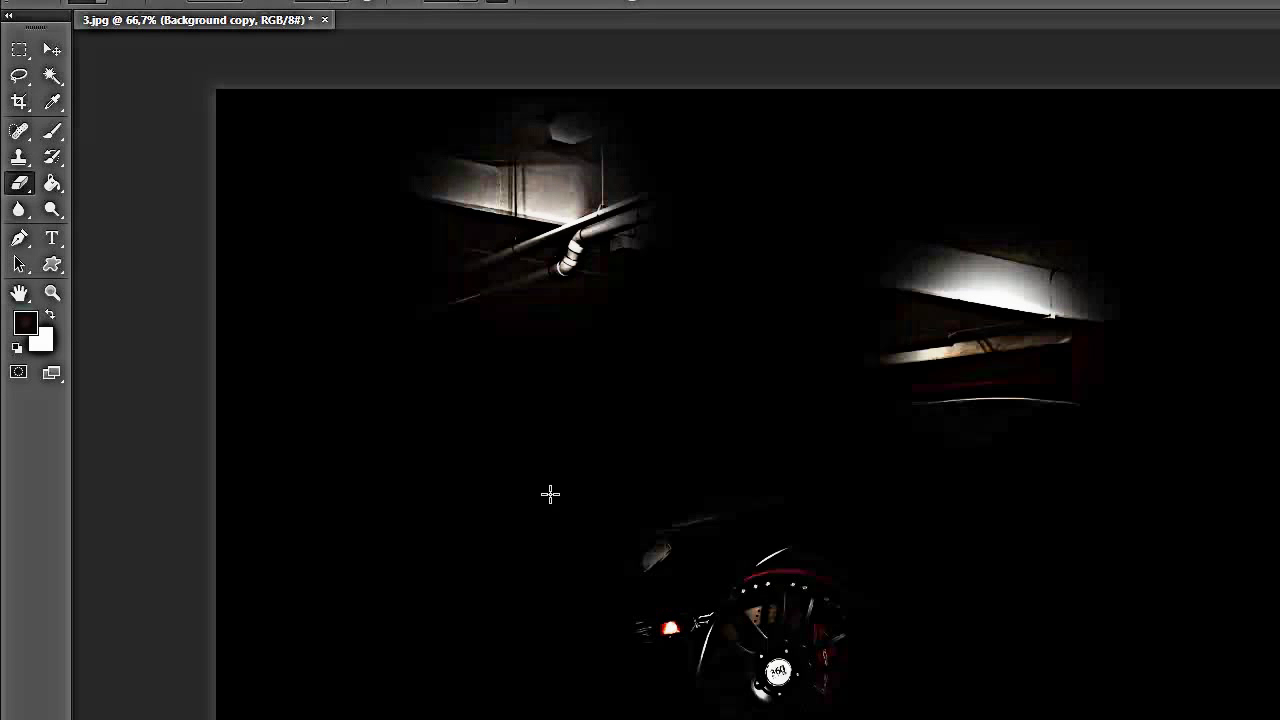
click(438, 510)
click(1110, 648)
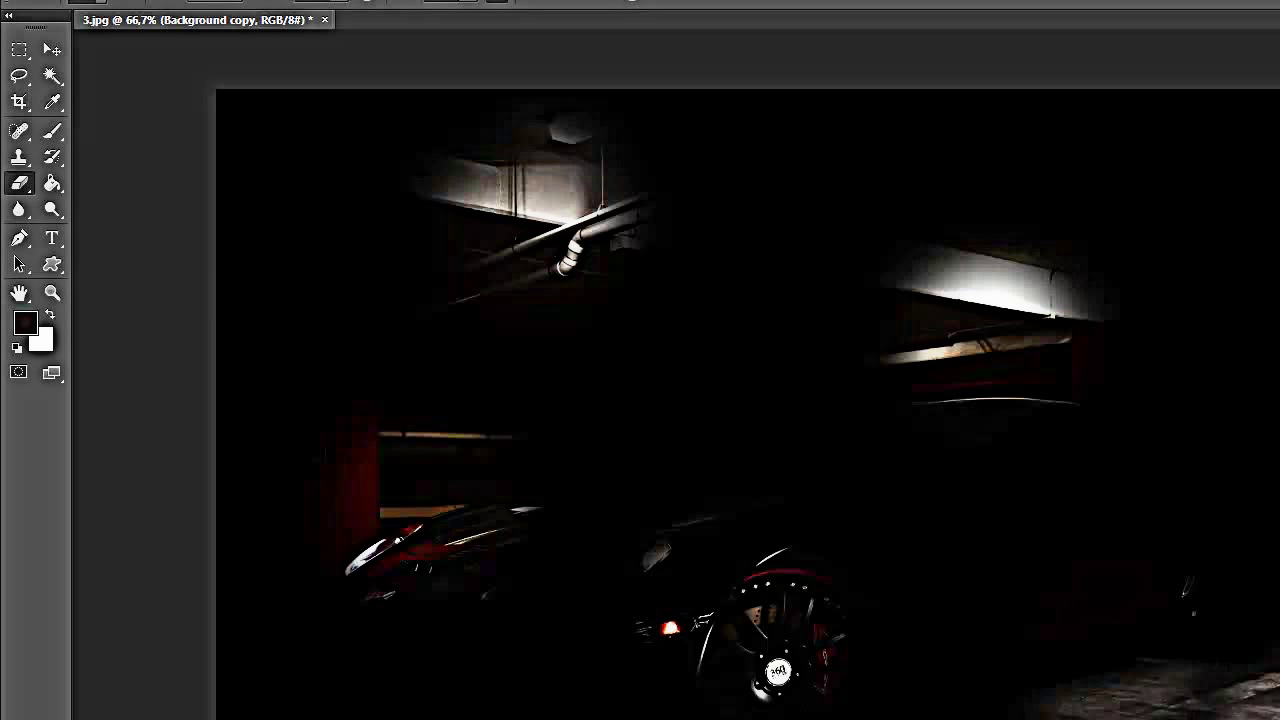
click(685, 400)
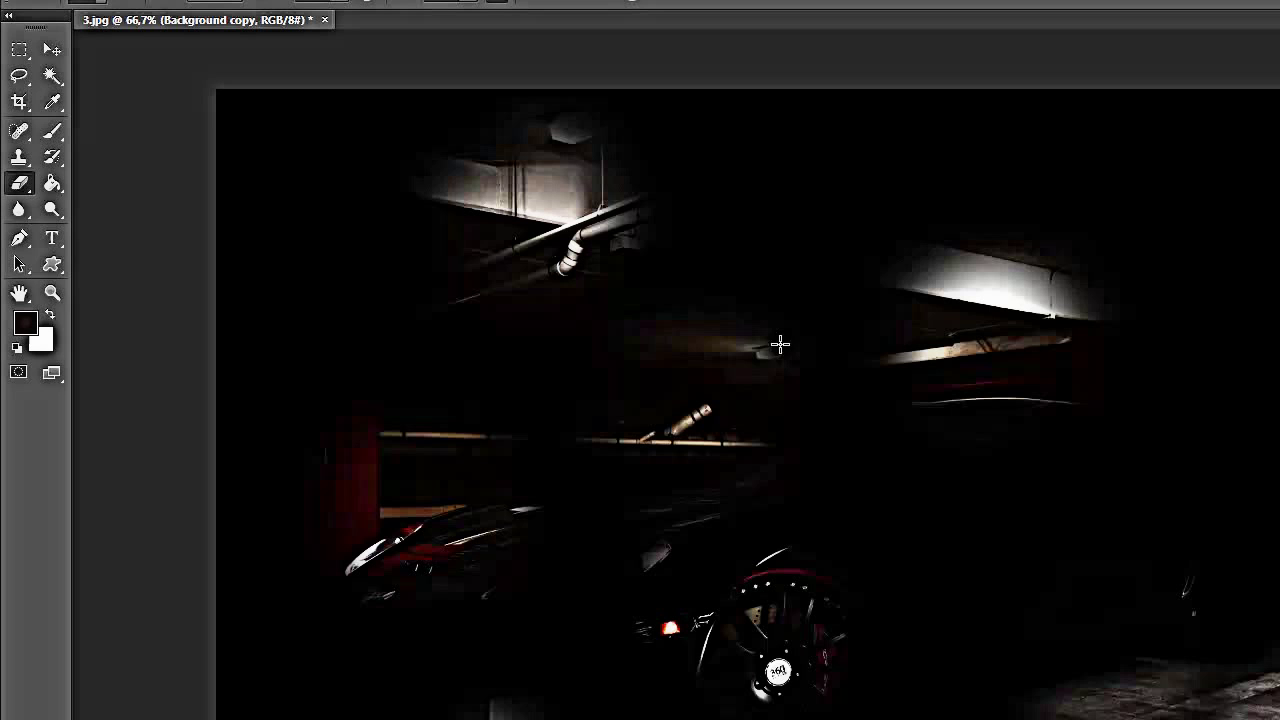
click(870, 190)
click(1160, 240)
click(944, 557)
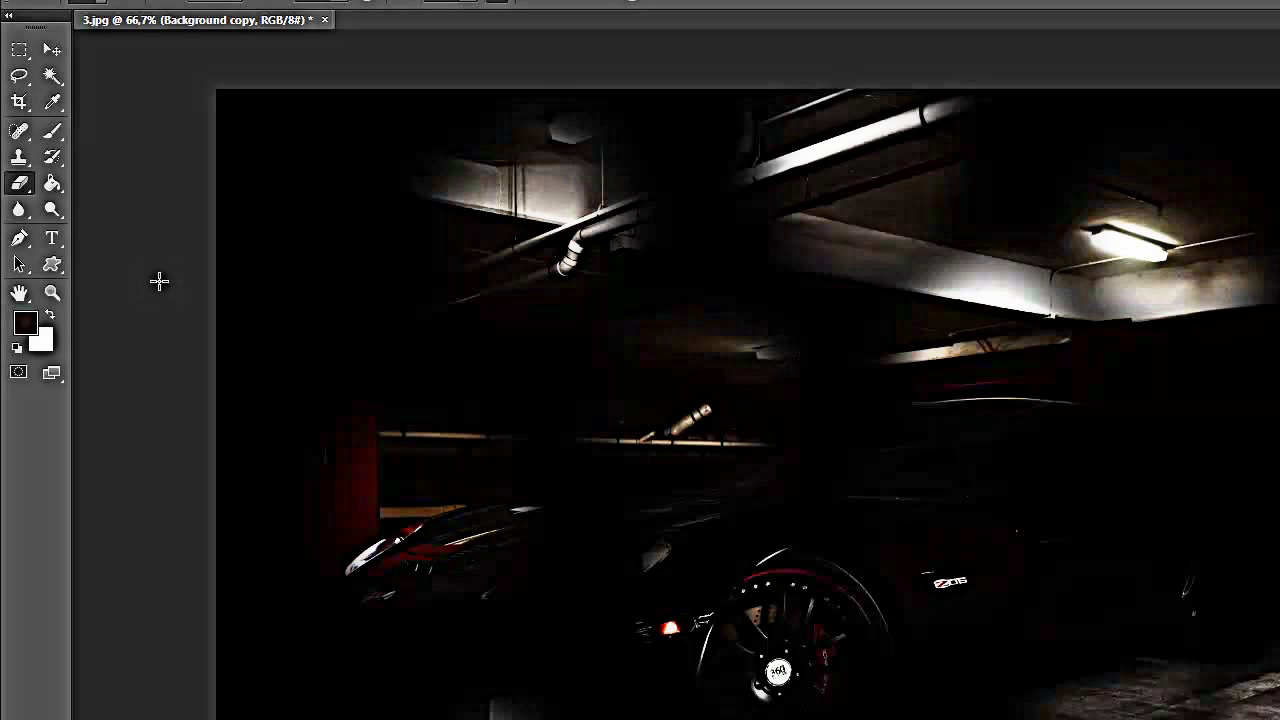
click(54, 132)
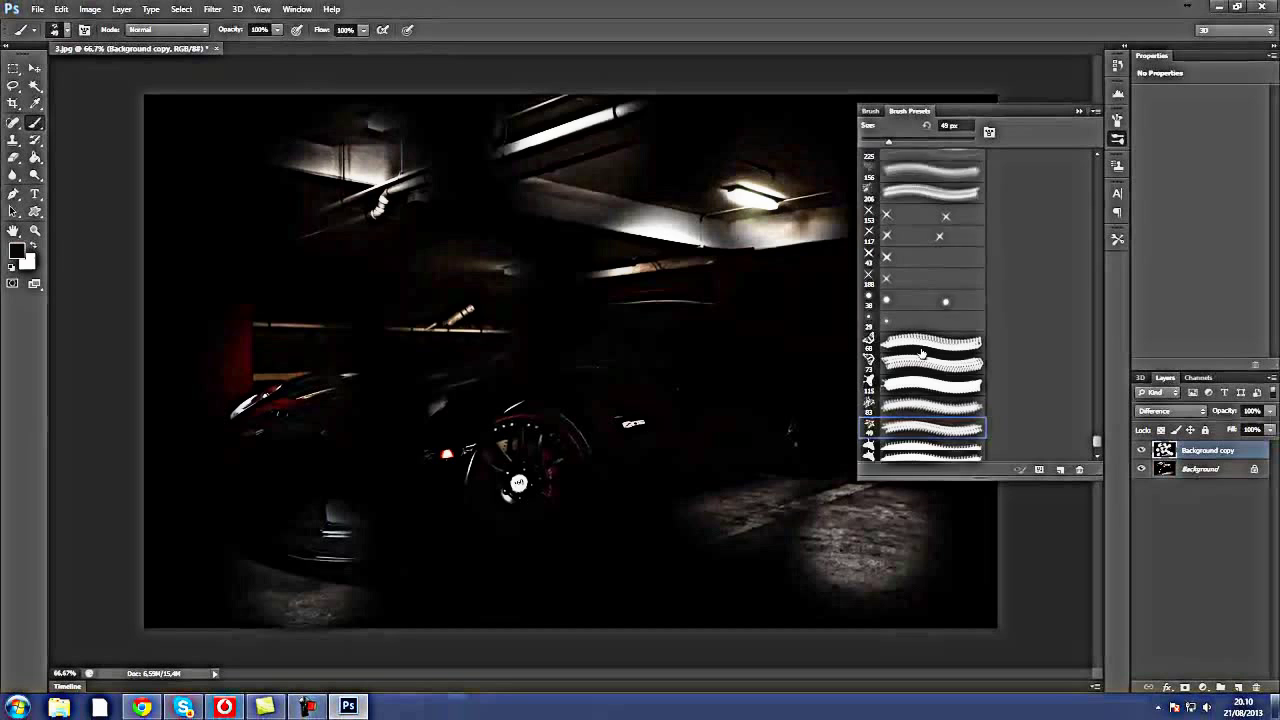
- Choose the 68 px butterfly brush preset and enlarge it to 432 px
scroll(870, 312, down, 1)
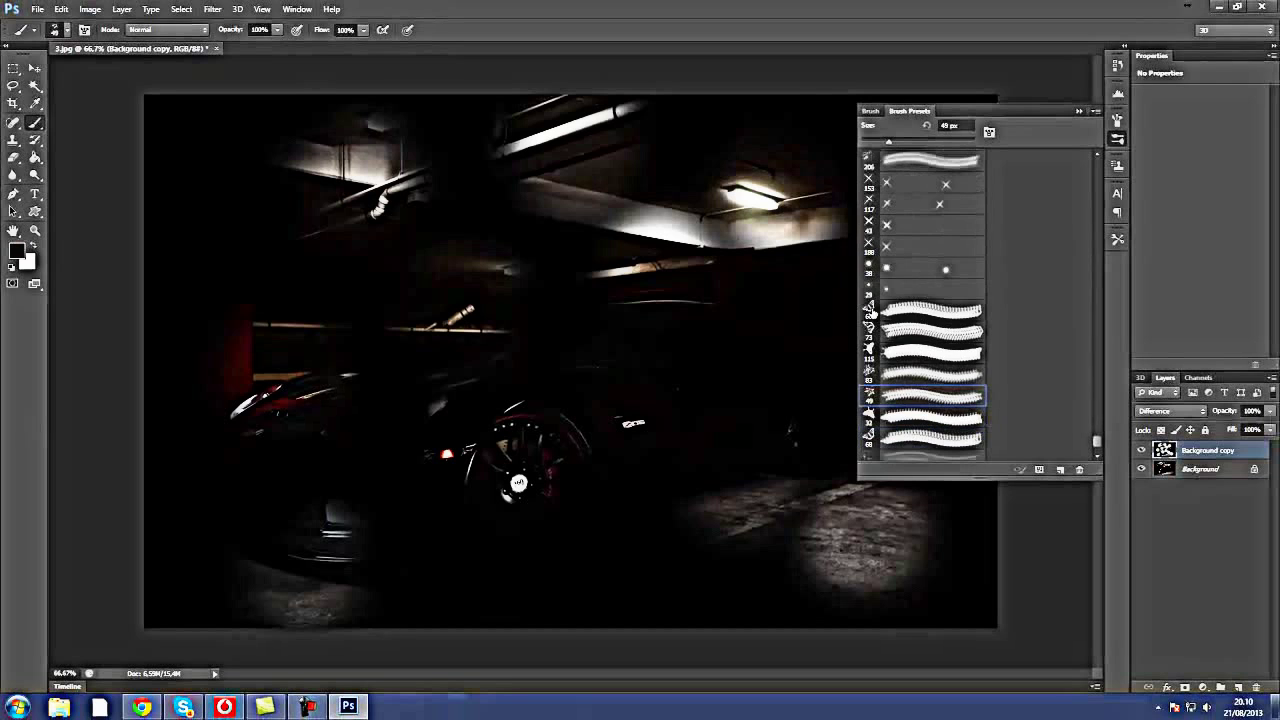
click(871, 308)
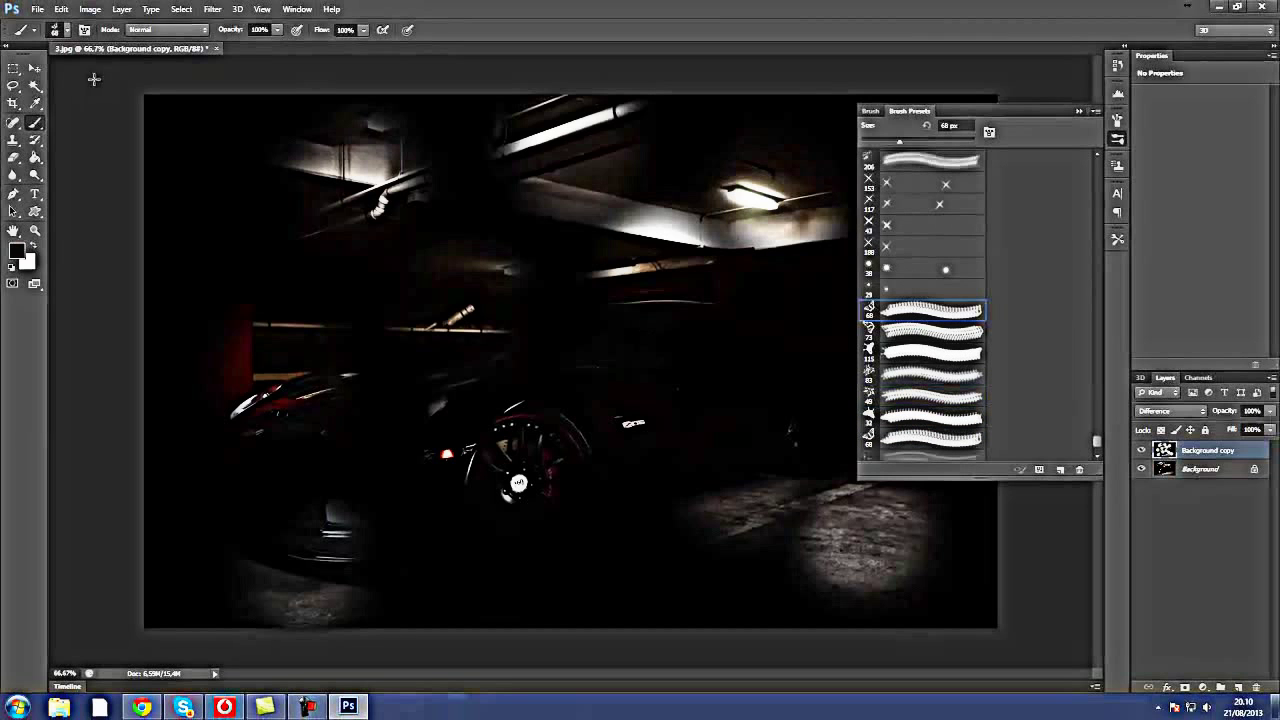
click(67, 31)
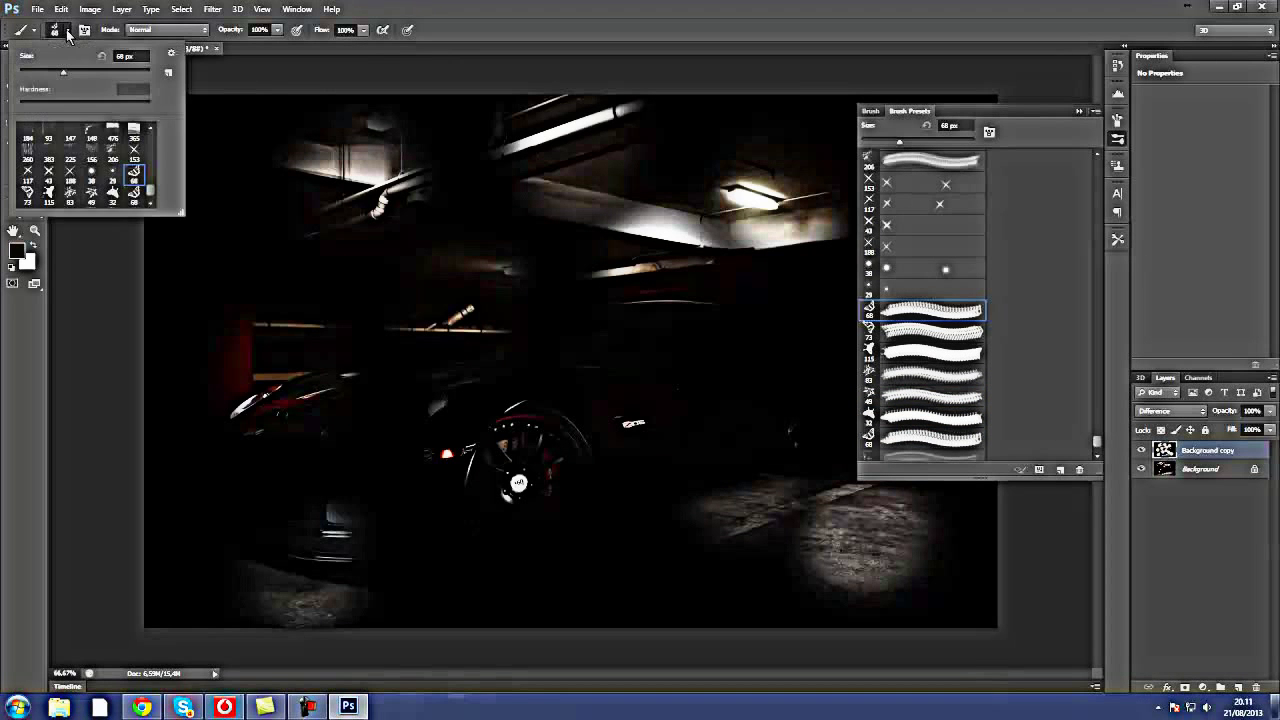
click(133, 70)
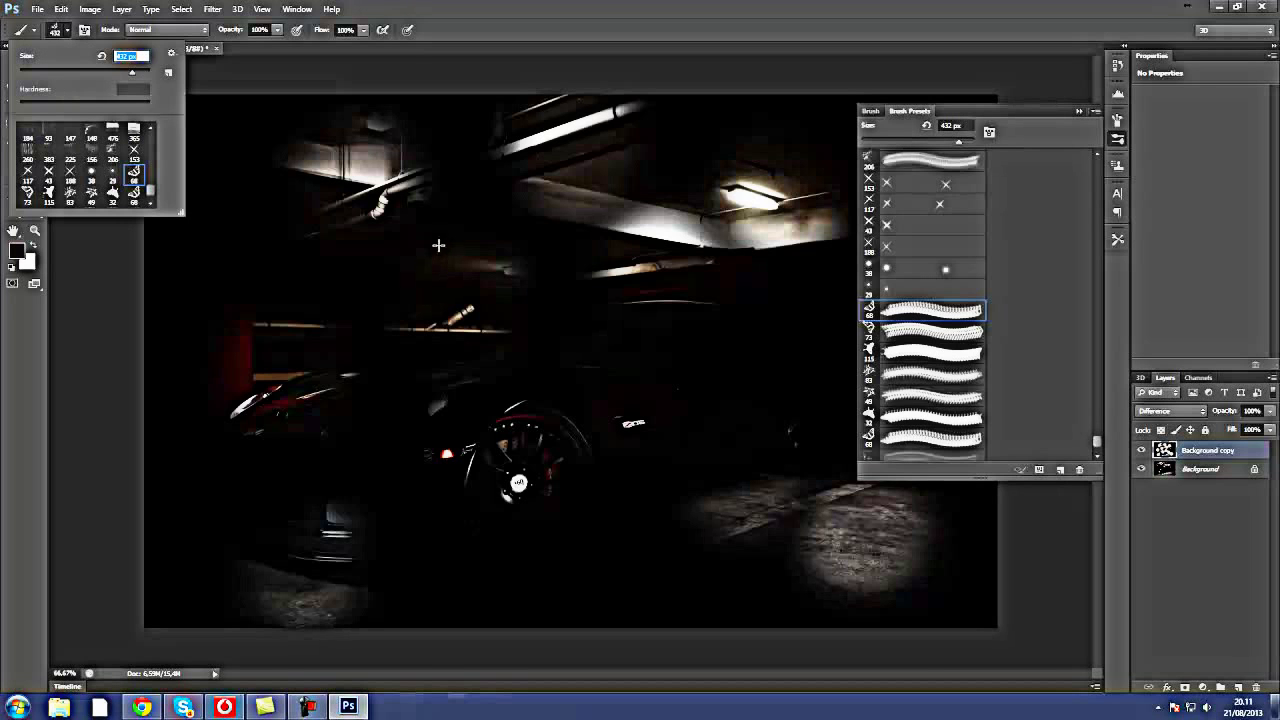
- Stamp five butterflies: right of the car, upper left, both lower corners, near the ceiling light
click(738, 376)
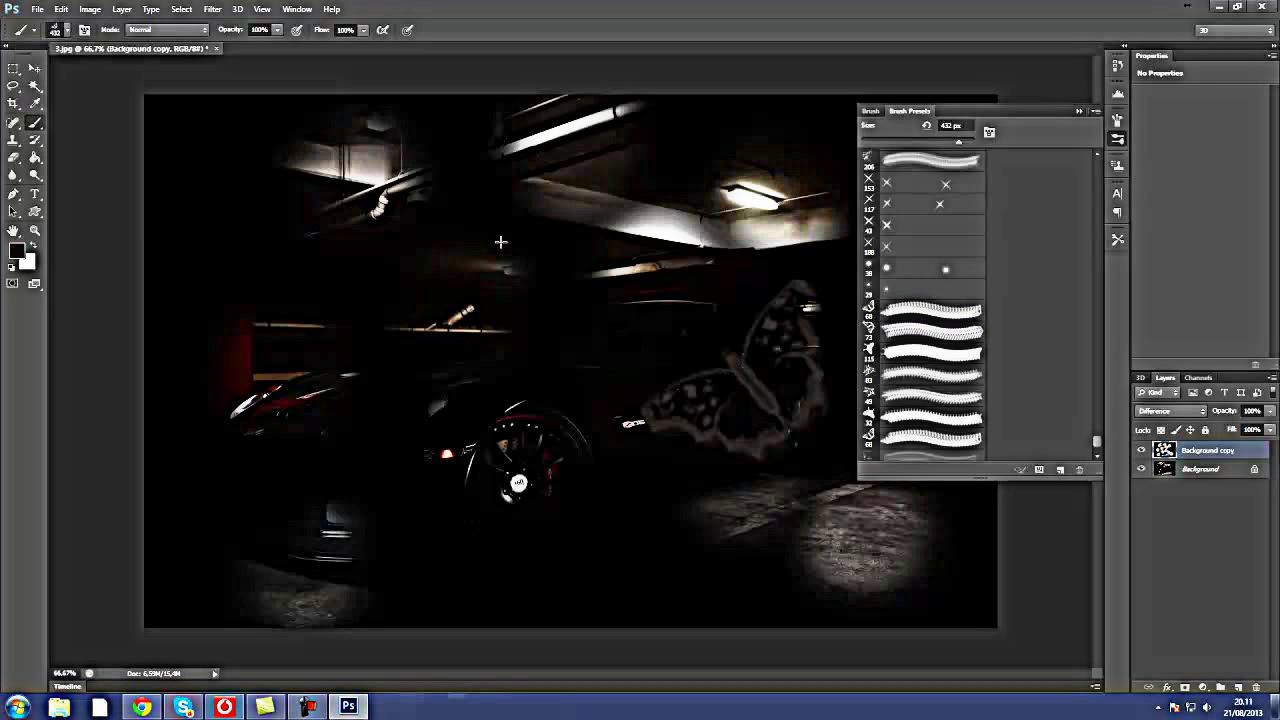
click(281, 222)
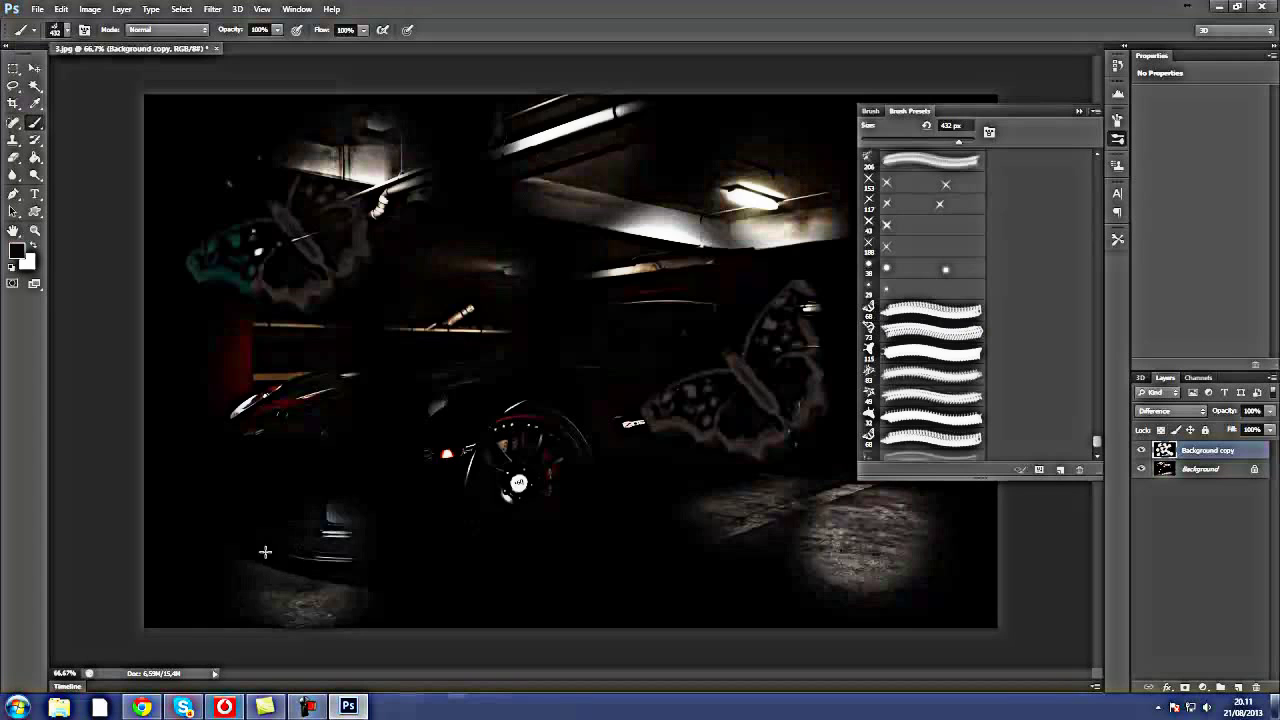
click(265, 552)
click(750, 577)
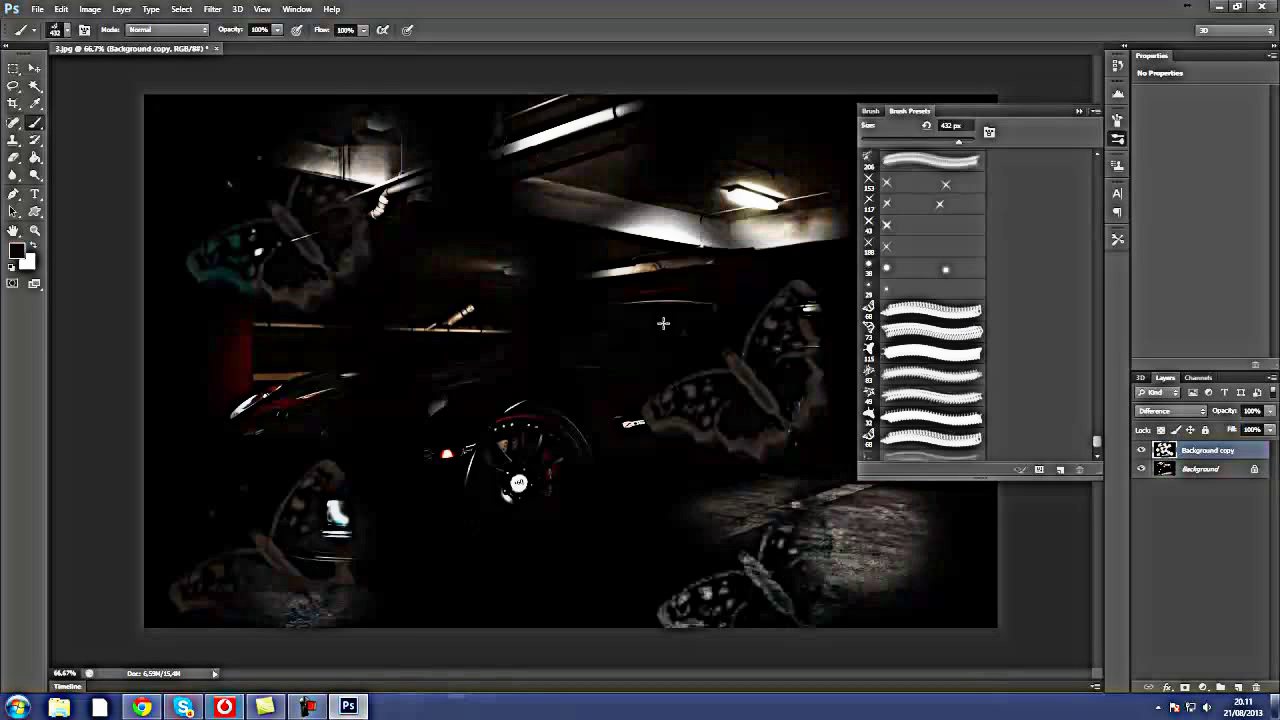
click(670, 220)
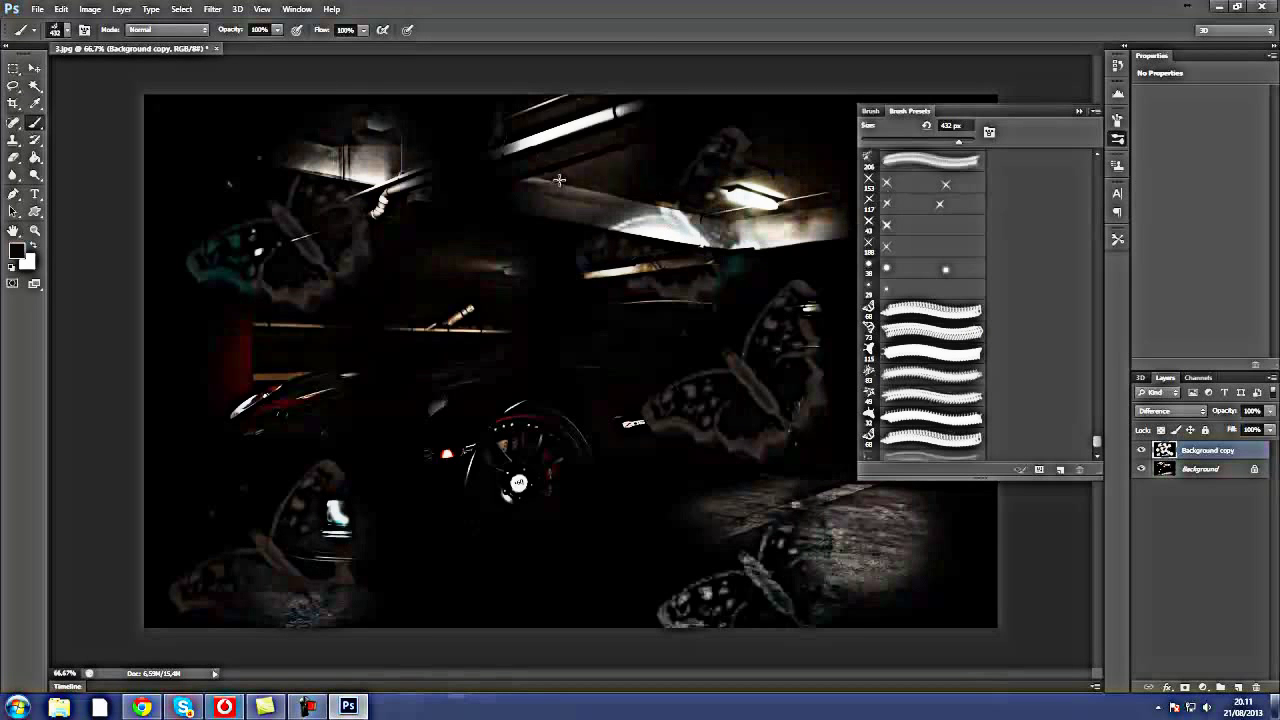
click(212, 9)
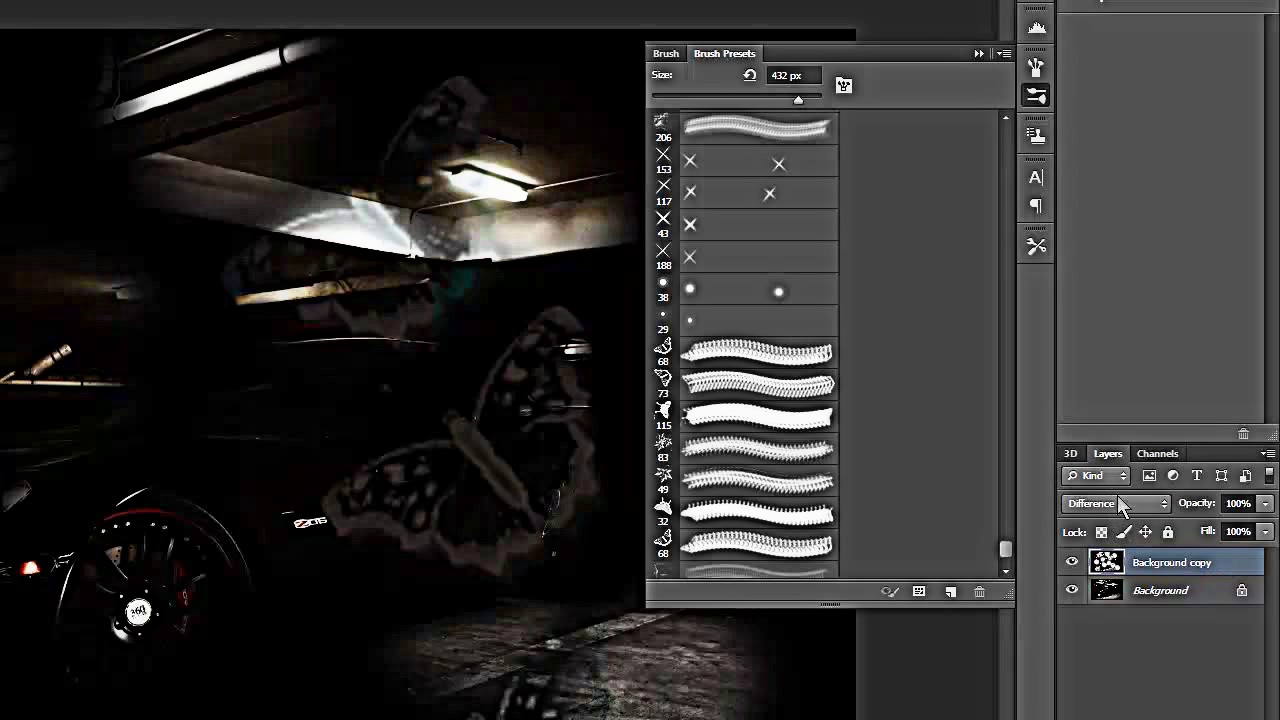
- Try Hard Light on the copy layer, return it to Difference, and lower brush opacity to 53%
click(1120, 503)
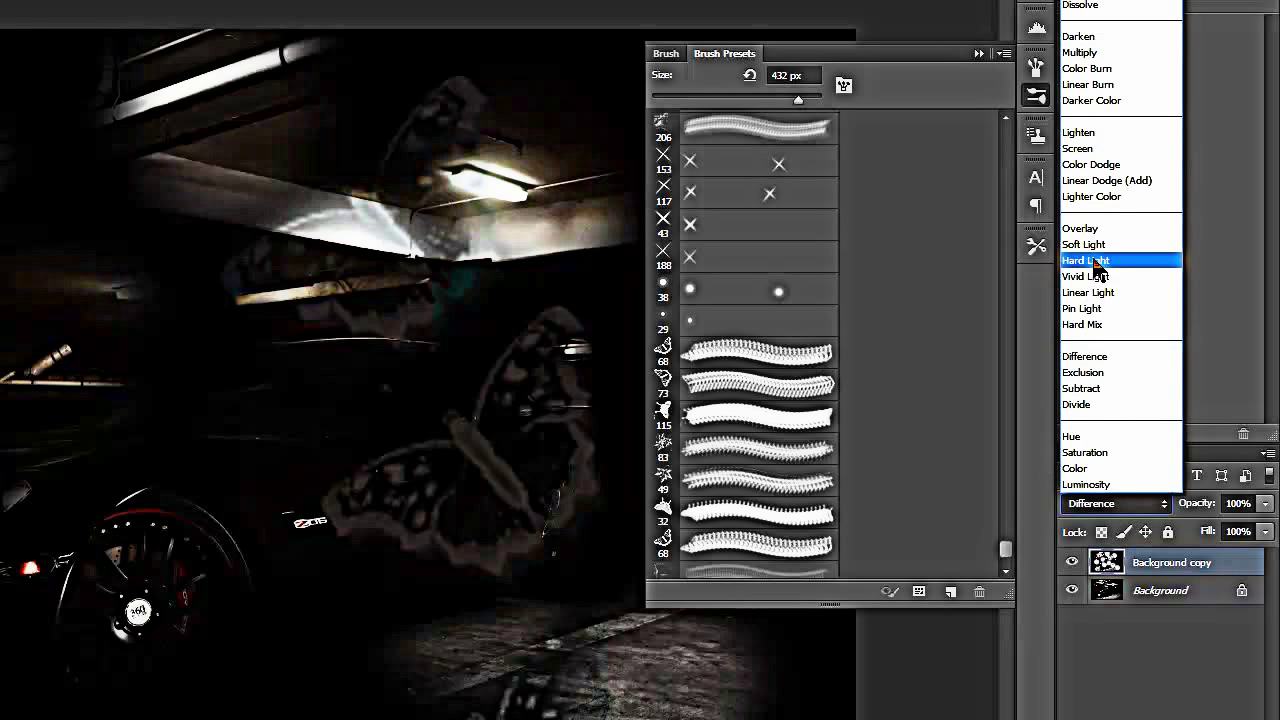
click(1093, 259)
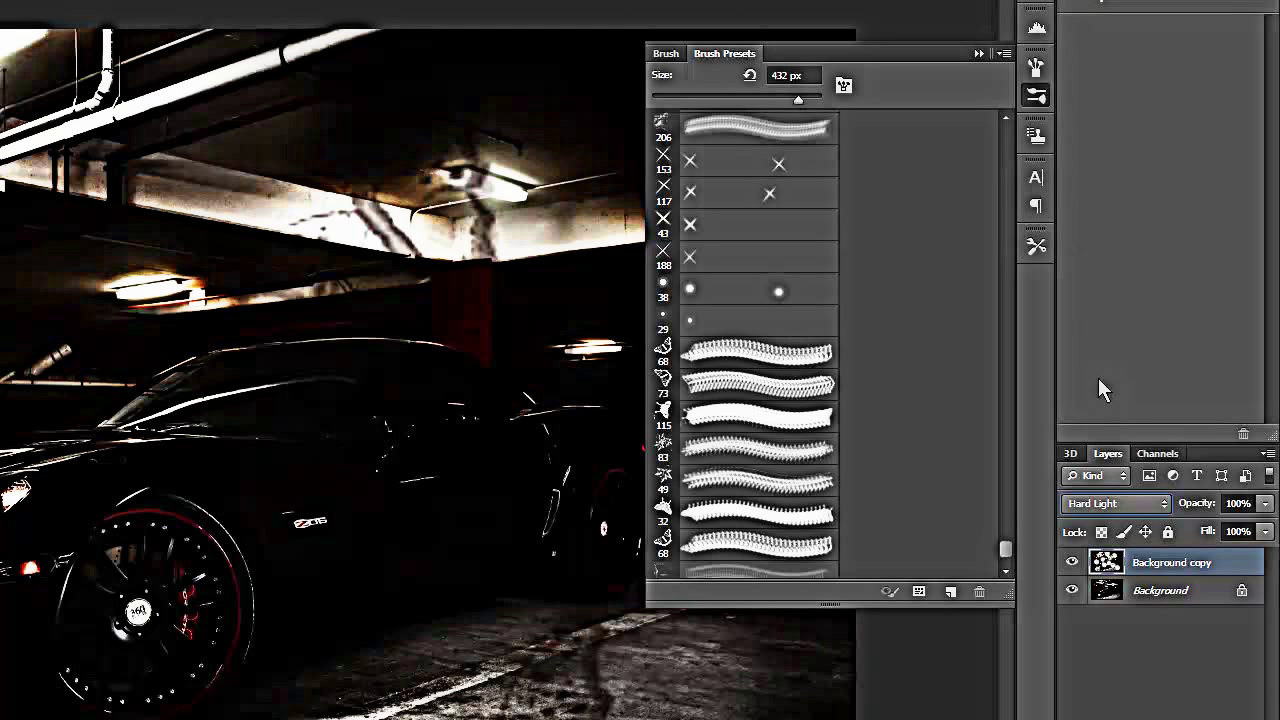
click(1110, 503)
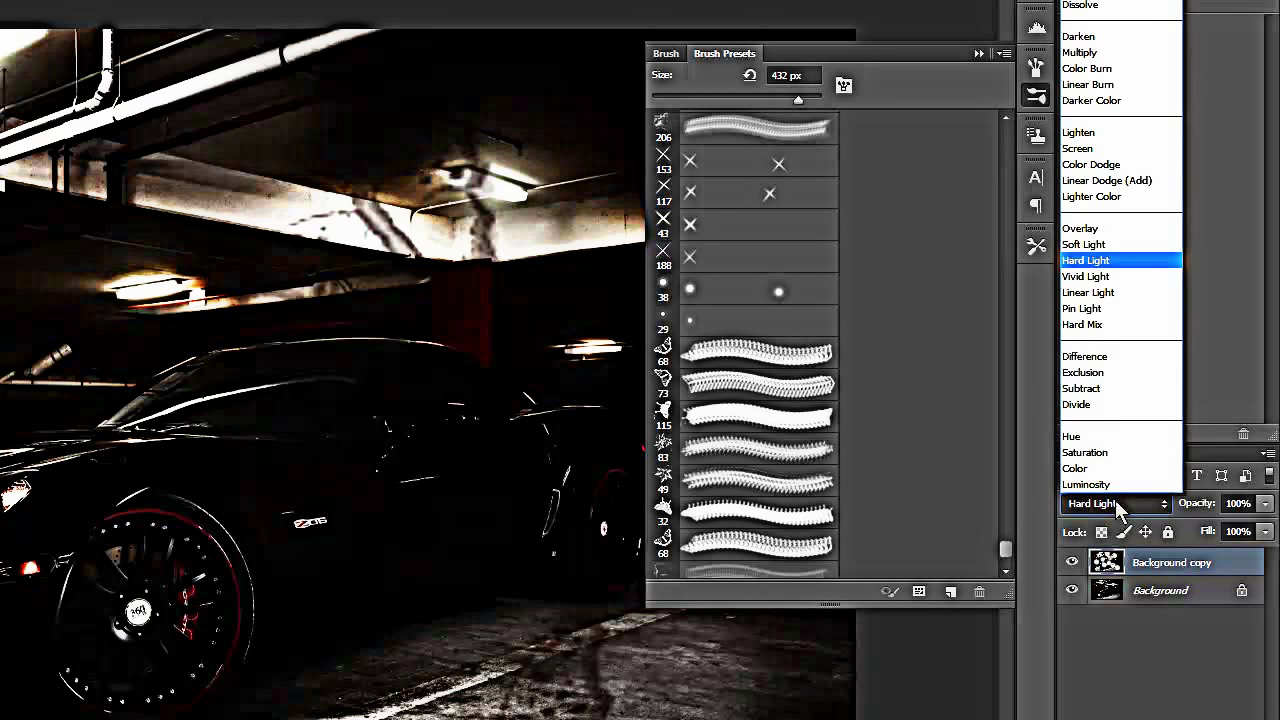
click(1084, 356)
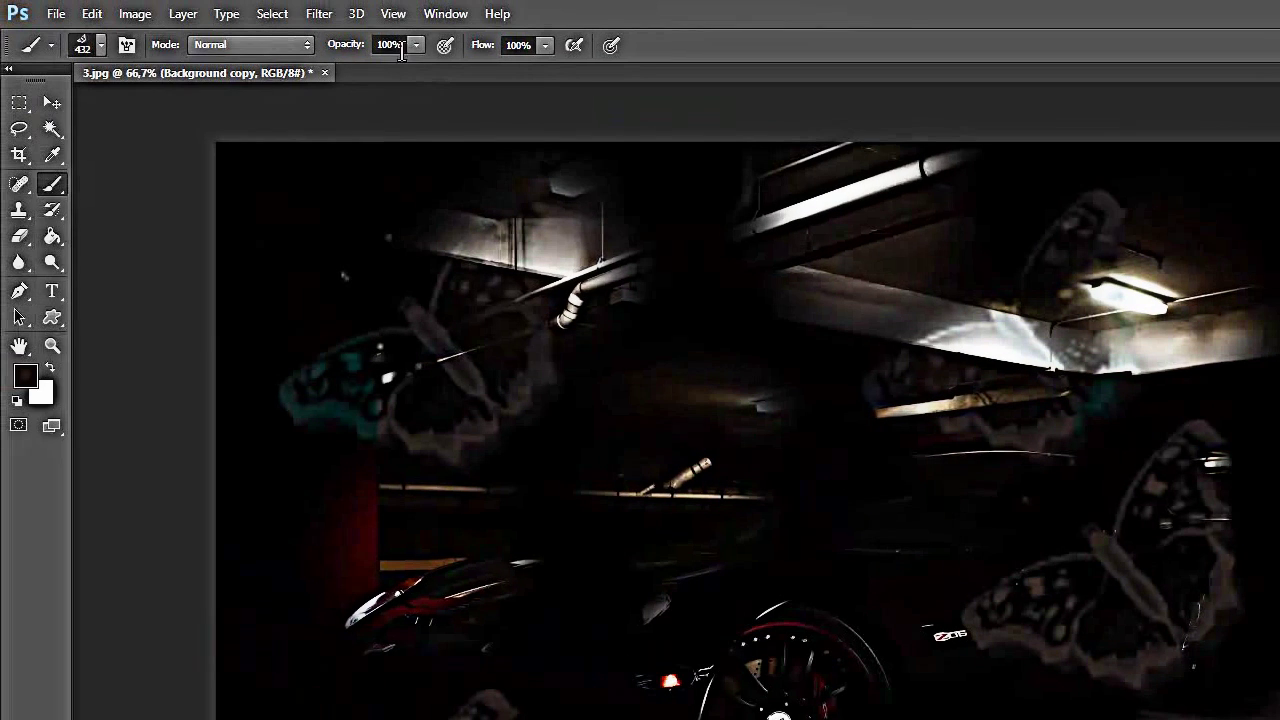
click(415, 45)
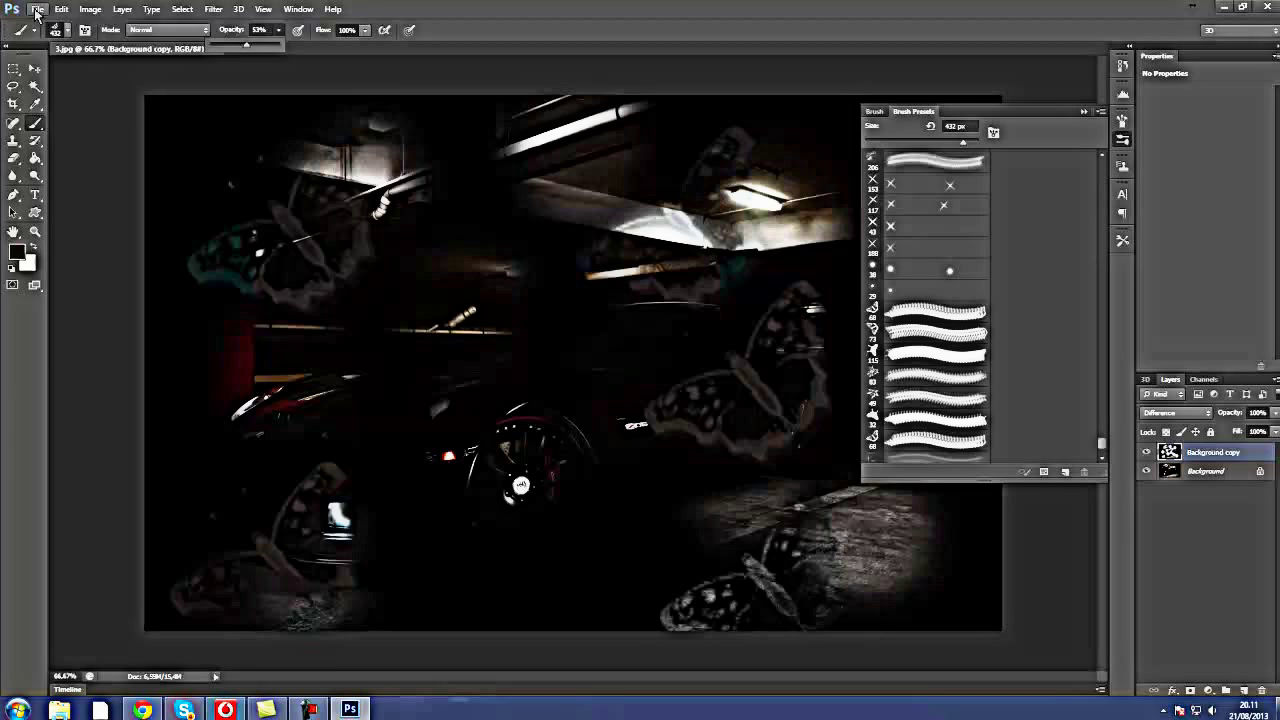
- Open the sunset car photo 7.jpg
click(37, 9)
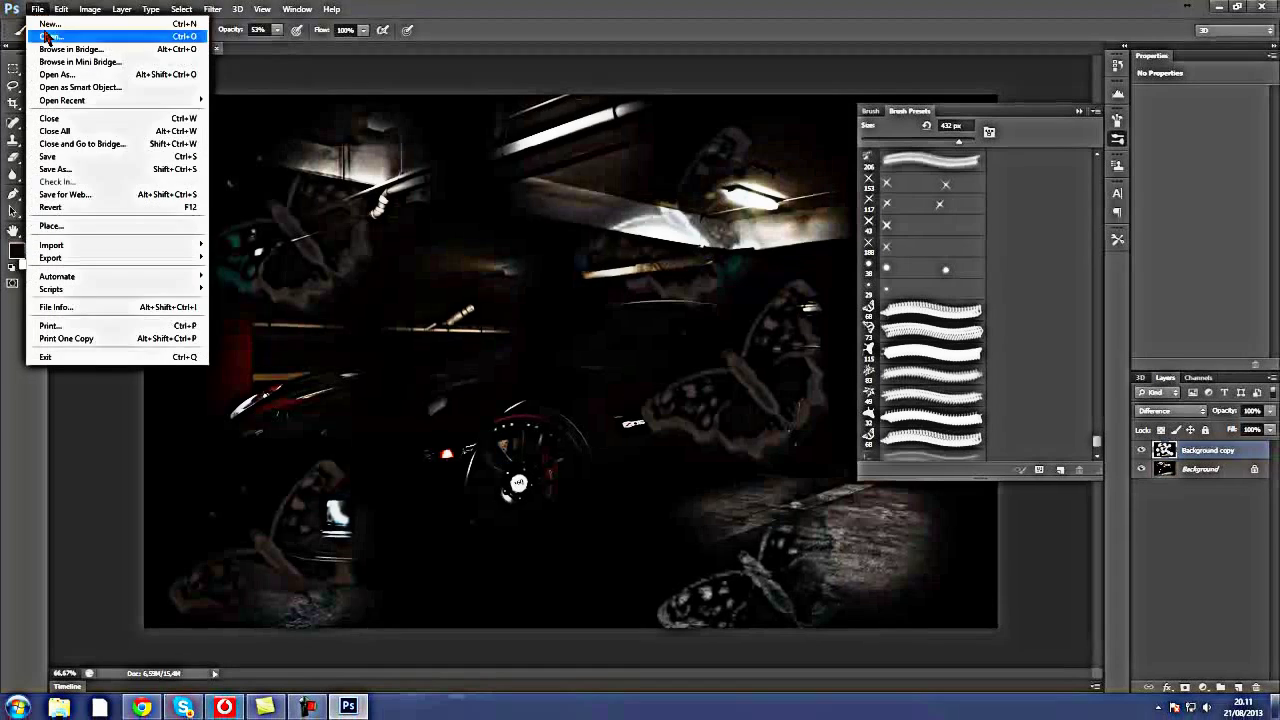
click(48, 37)
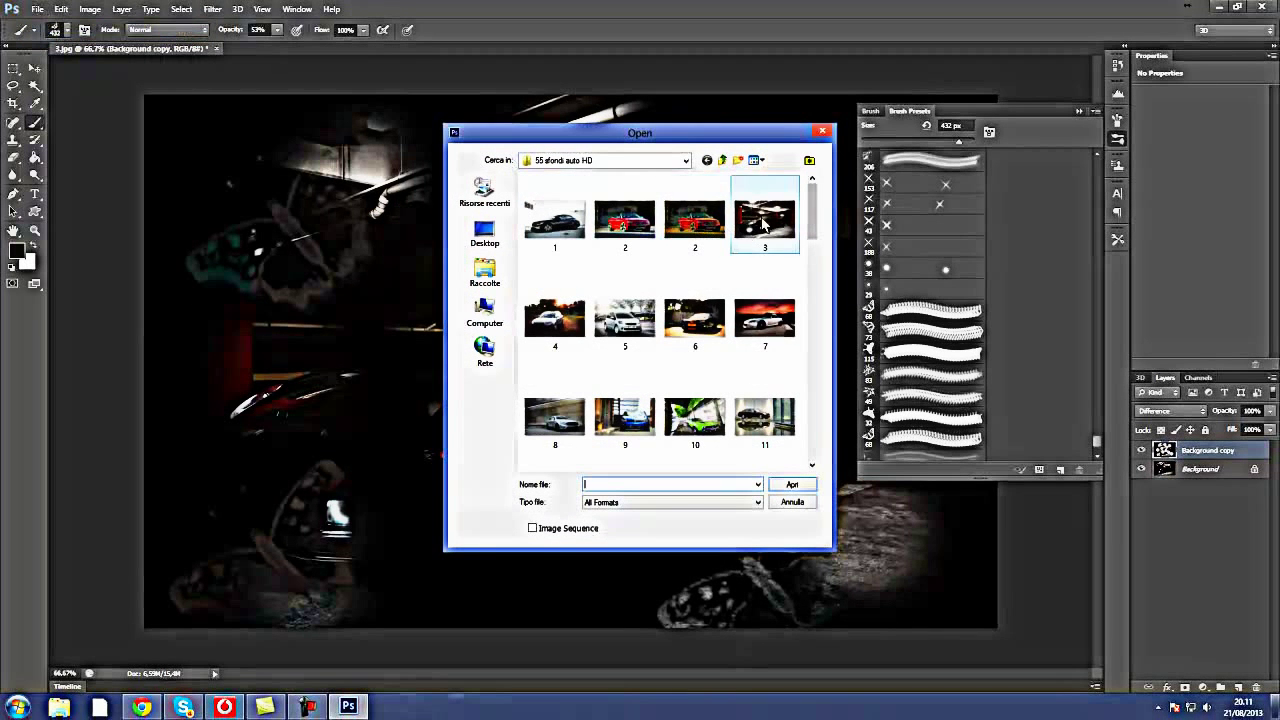
double_click(766, 305)
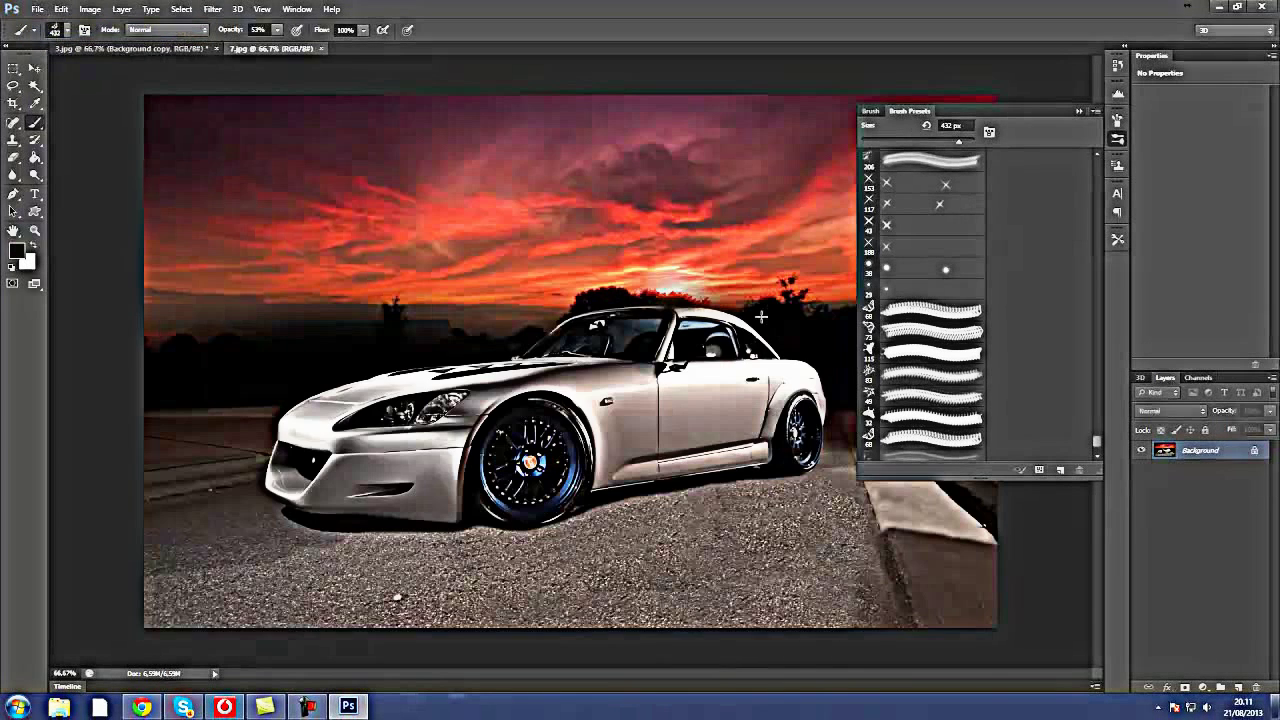
- Drag the sunset photo into 3.jpg as Layer 1 and position it over the canvas
click(34, 68)
mouse_move(396, 293)
mouse_down()
mouse_move(257, 86)
mouse_move(272, 50)
mouse_up()
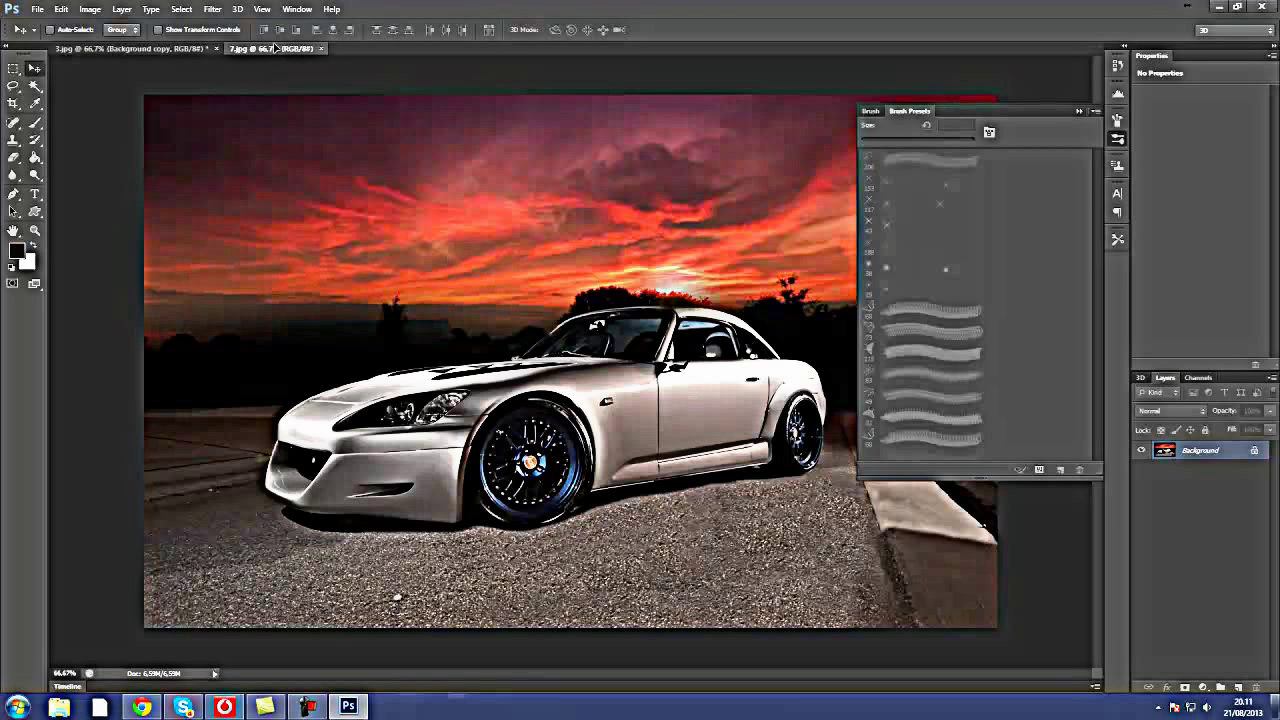
drag(172, 36, 320, 232)
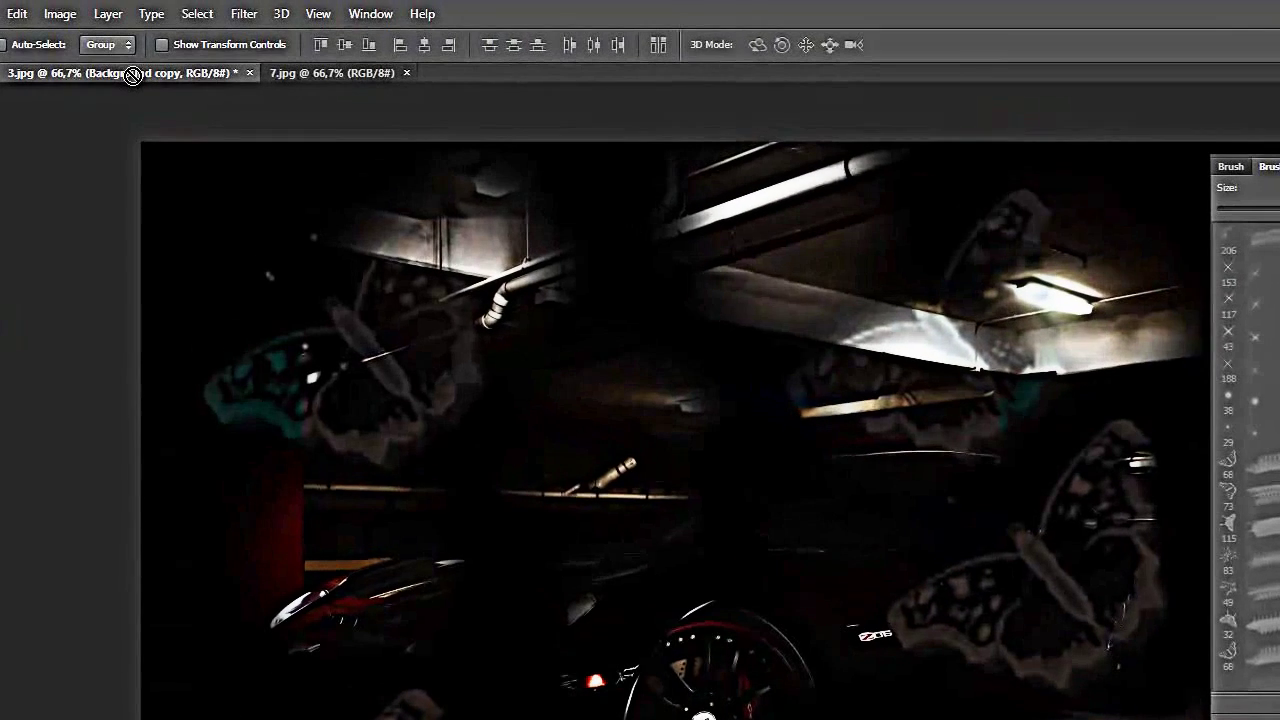
drag(406, 350, 468, 404)
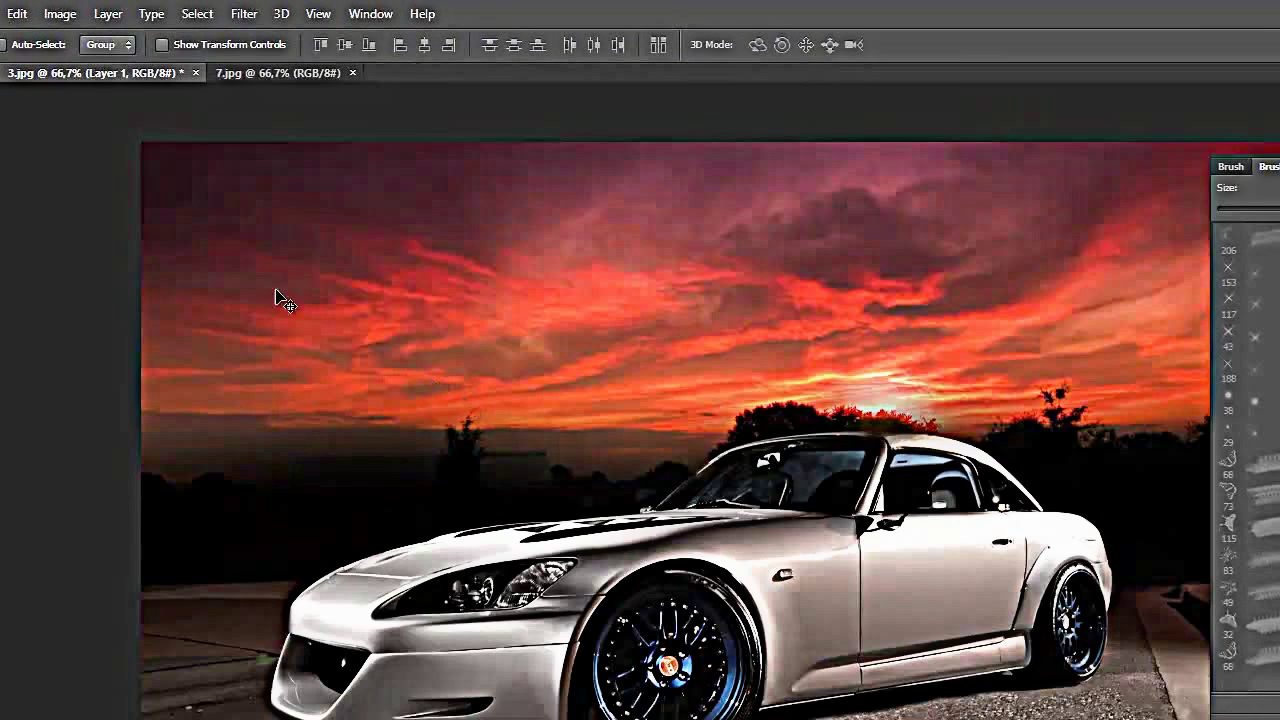
drag(143, 191, 368, 350)
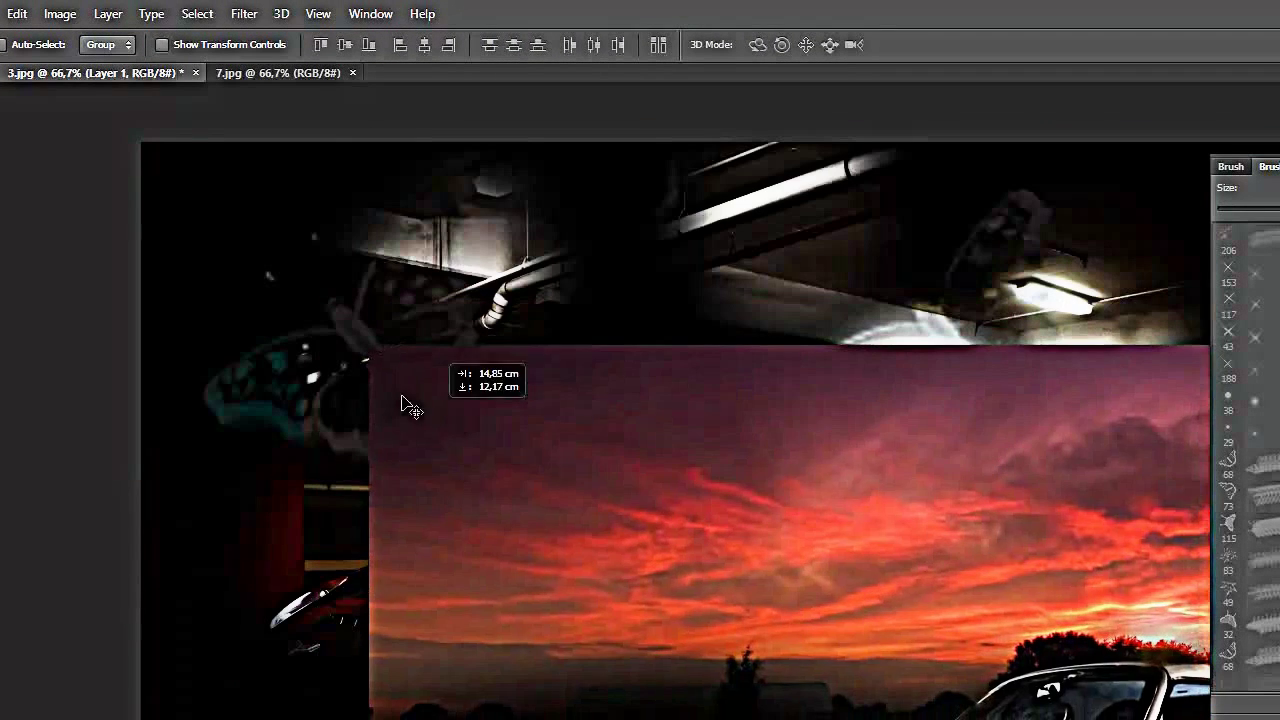
drag(463, 443, 258, 305)
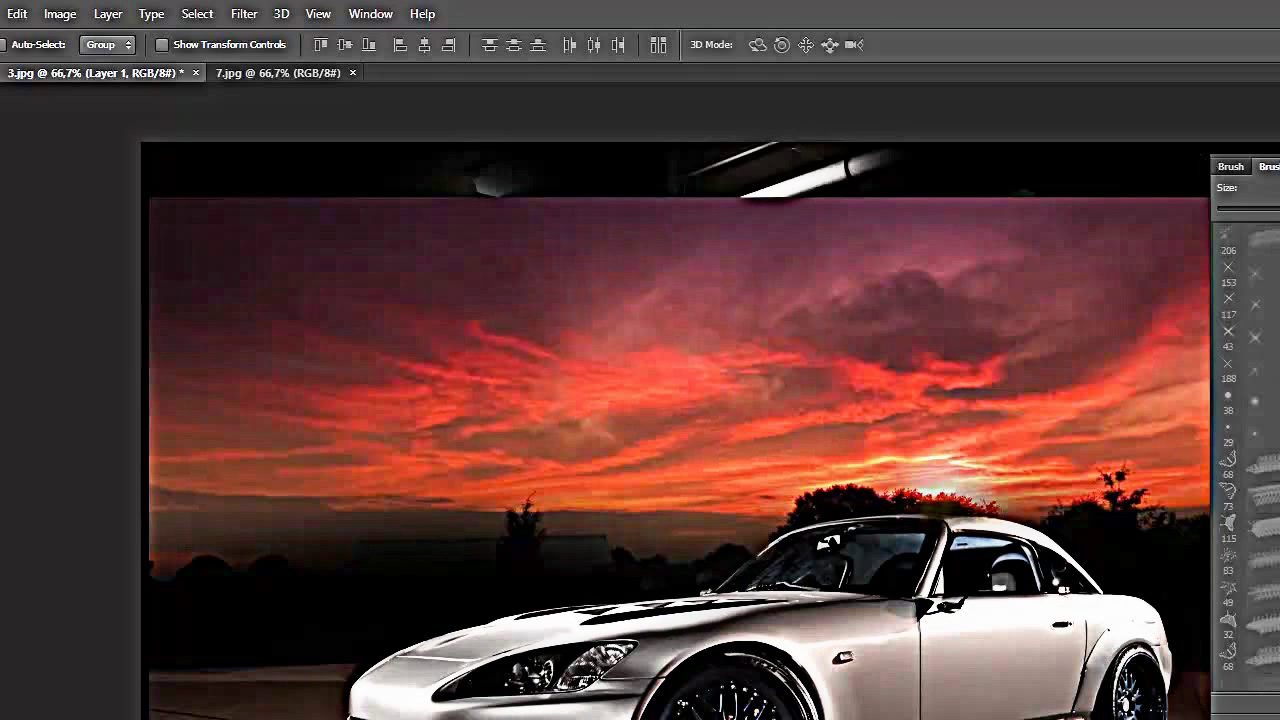
key(F5)
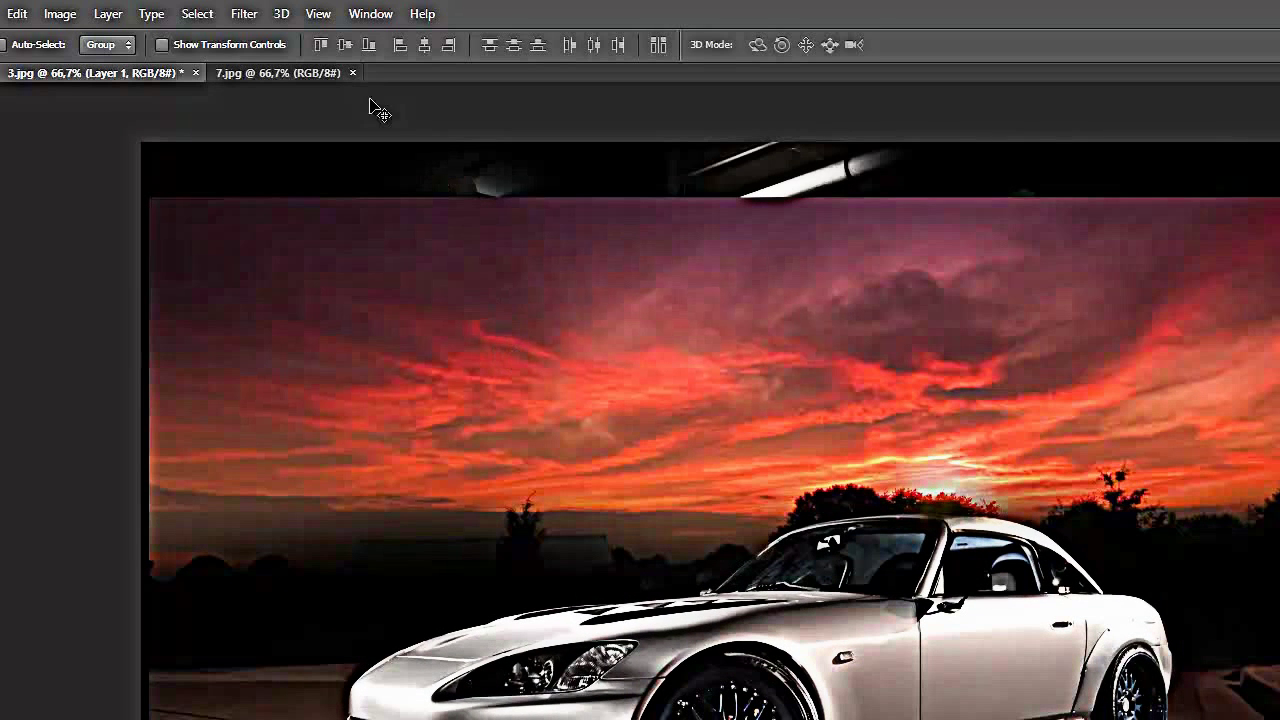
- Scale the sunset layer to about 44%, move it upper right, and blend it in Subtract mode
click(66, 22)
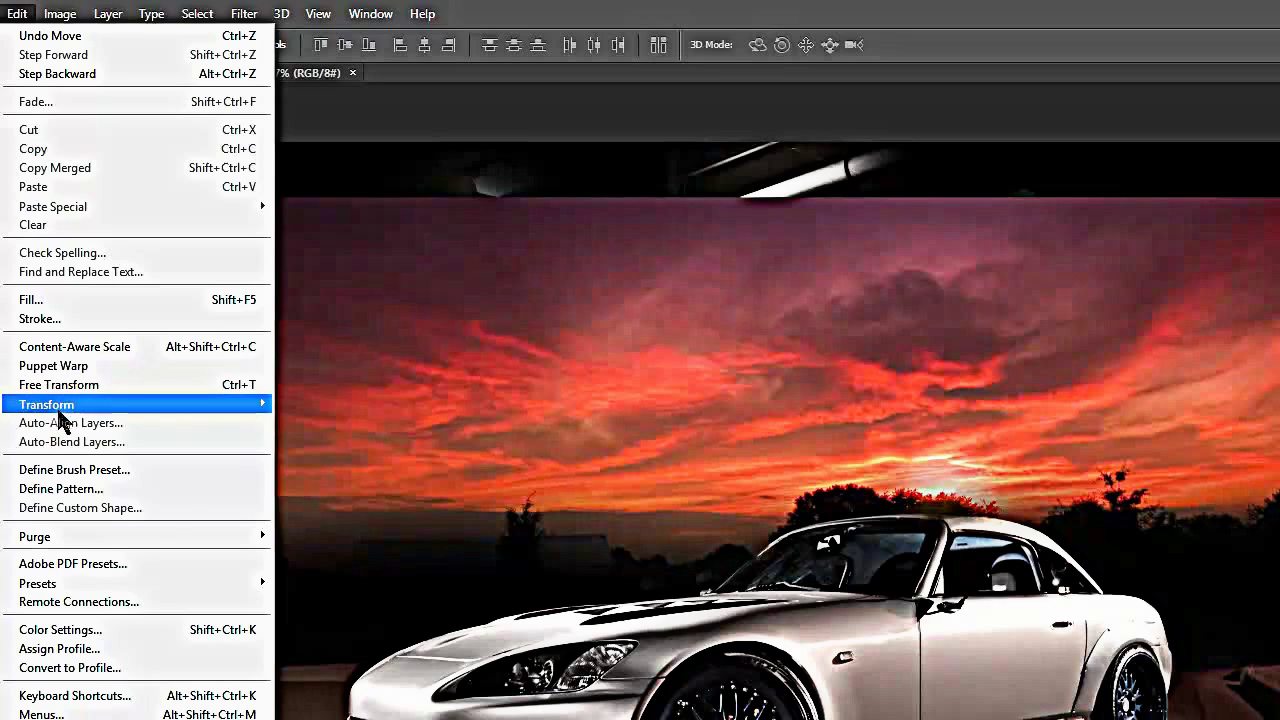
mouse_move(138, 404)
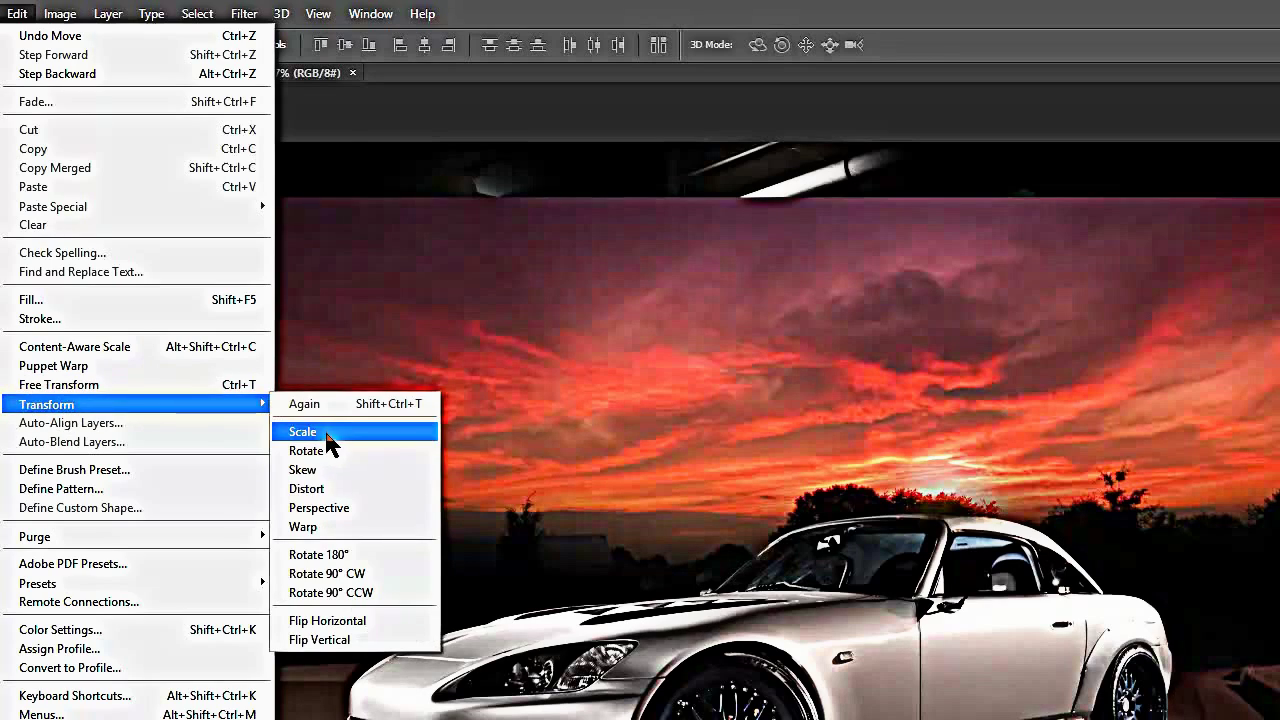
click(327, 437)
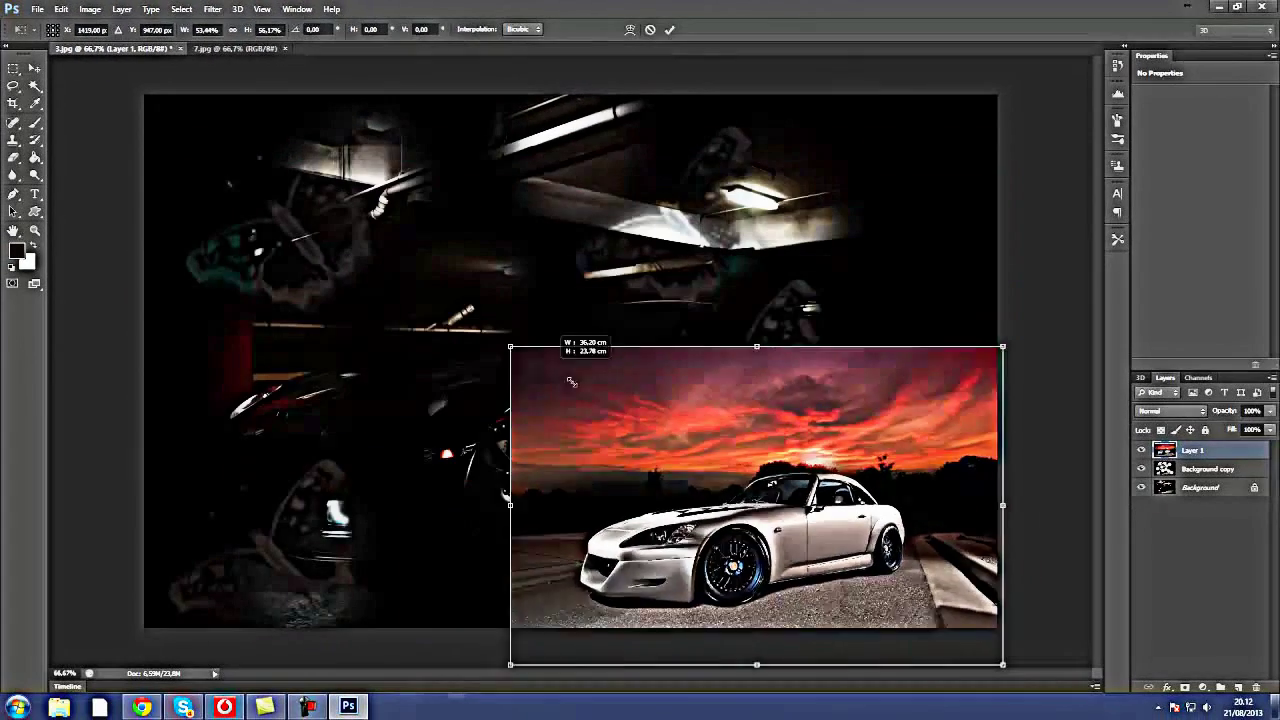
drag(184, 164, 720, 455)
mouse_move(798, 468)
mouse_down()
mouse_move(716, 407)
mouse_move(739, 385)
mouse_move(773, 271)
mouse_move(761, 176)
mouse_move(795, 145)
mouse_up()
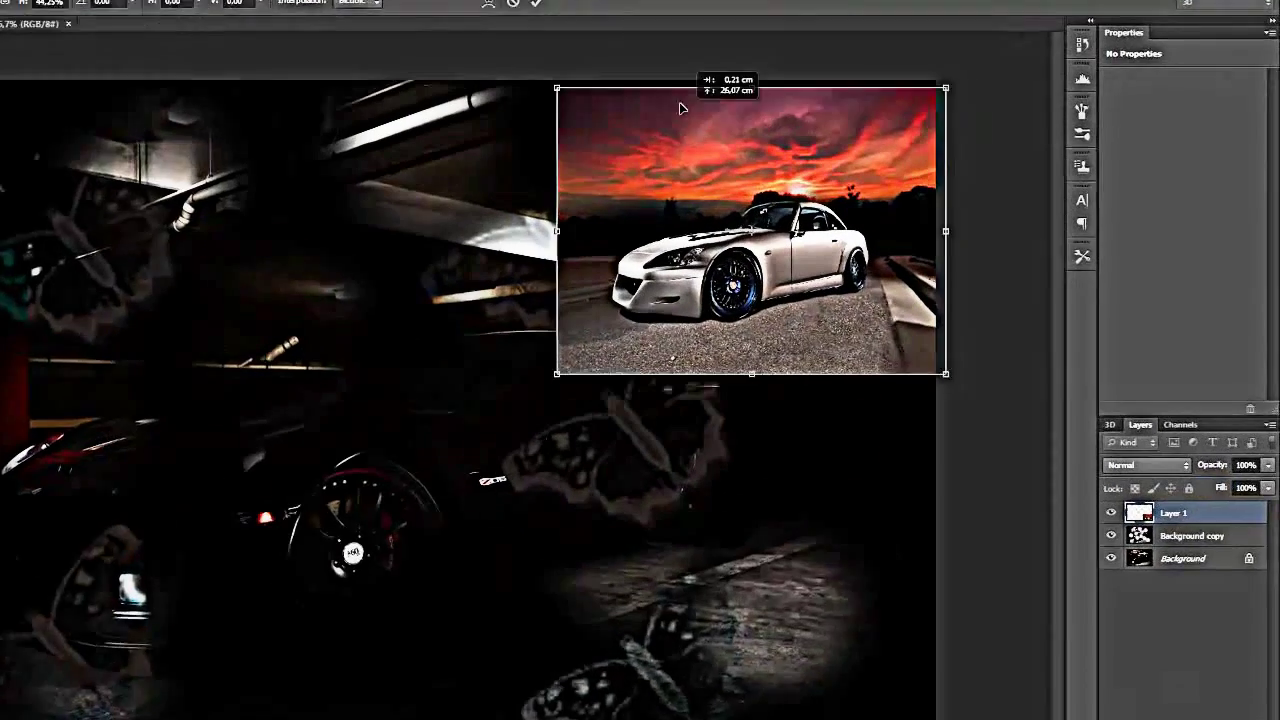
drag(716, 131, 540, 133)
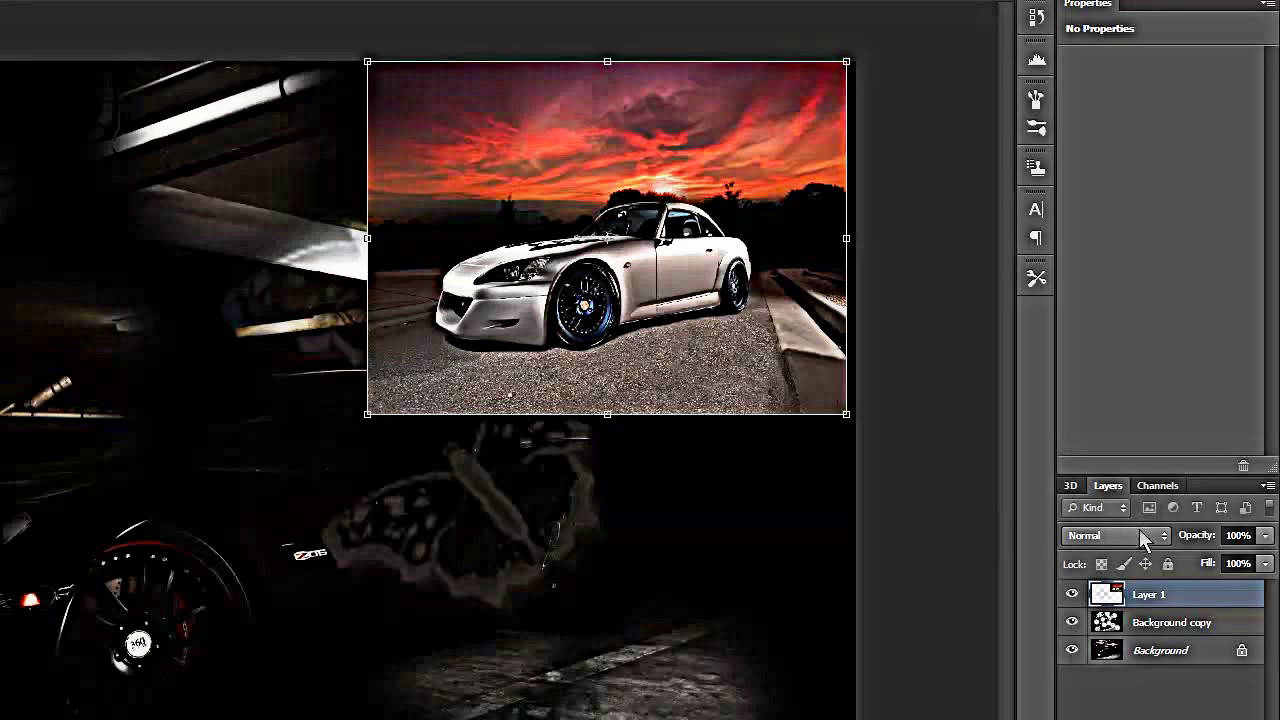
click(1143, 538)
click(1128, 428)
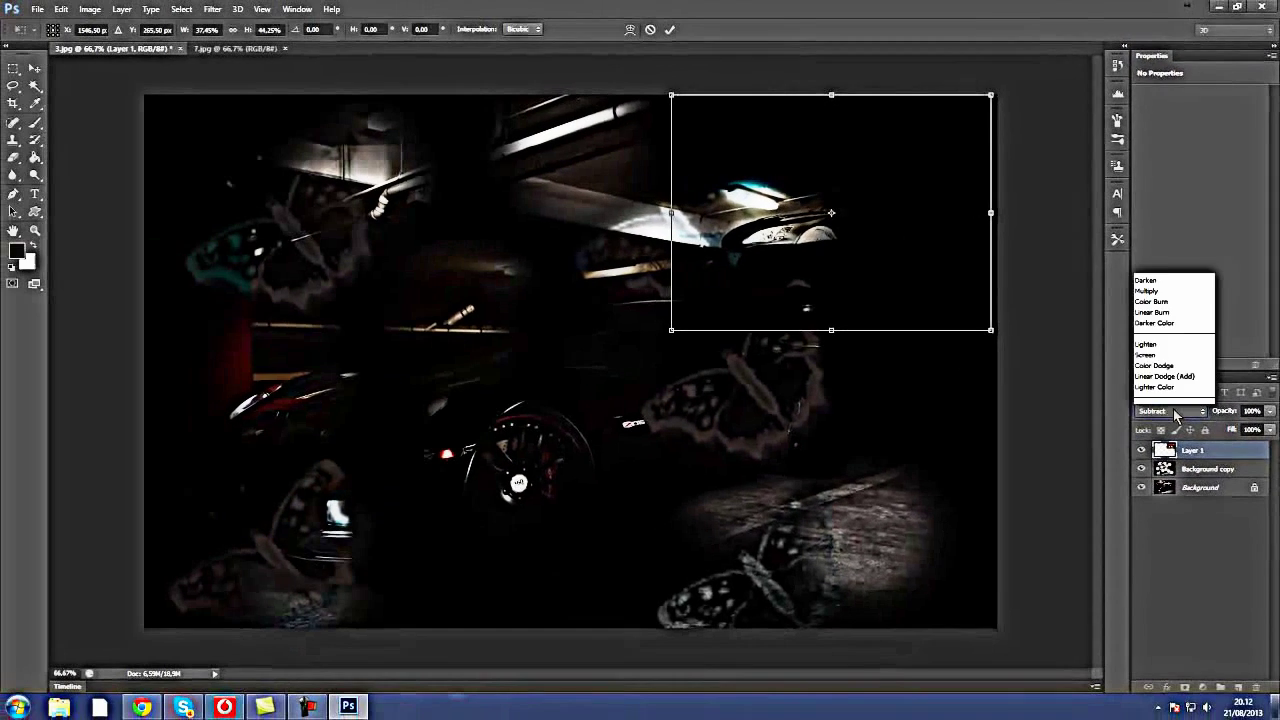
- Cycle Layer 1 through Screen, Color Dodge and Vivid Light, settle on Pin Light, and commit the scale
click(1170, 411)
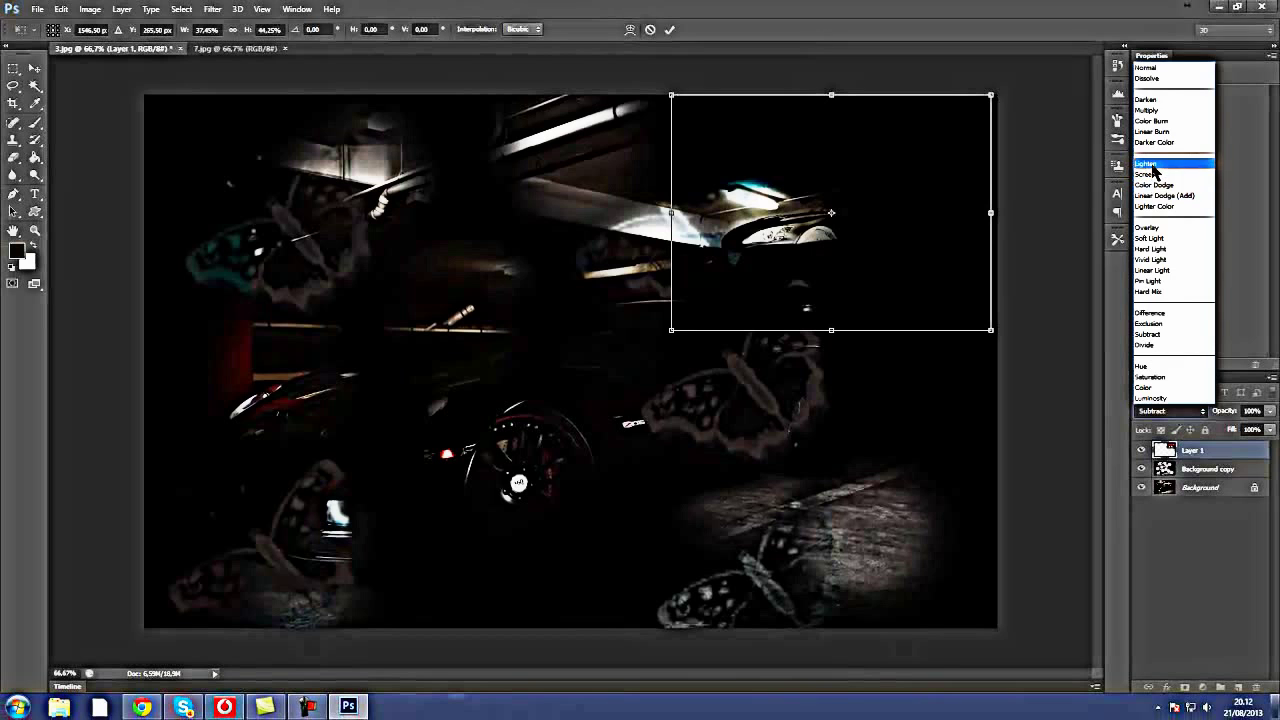
click(1150, 174)
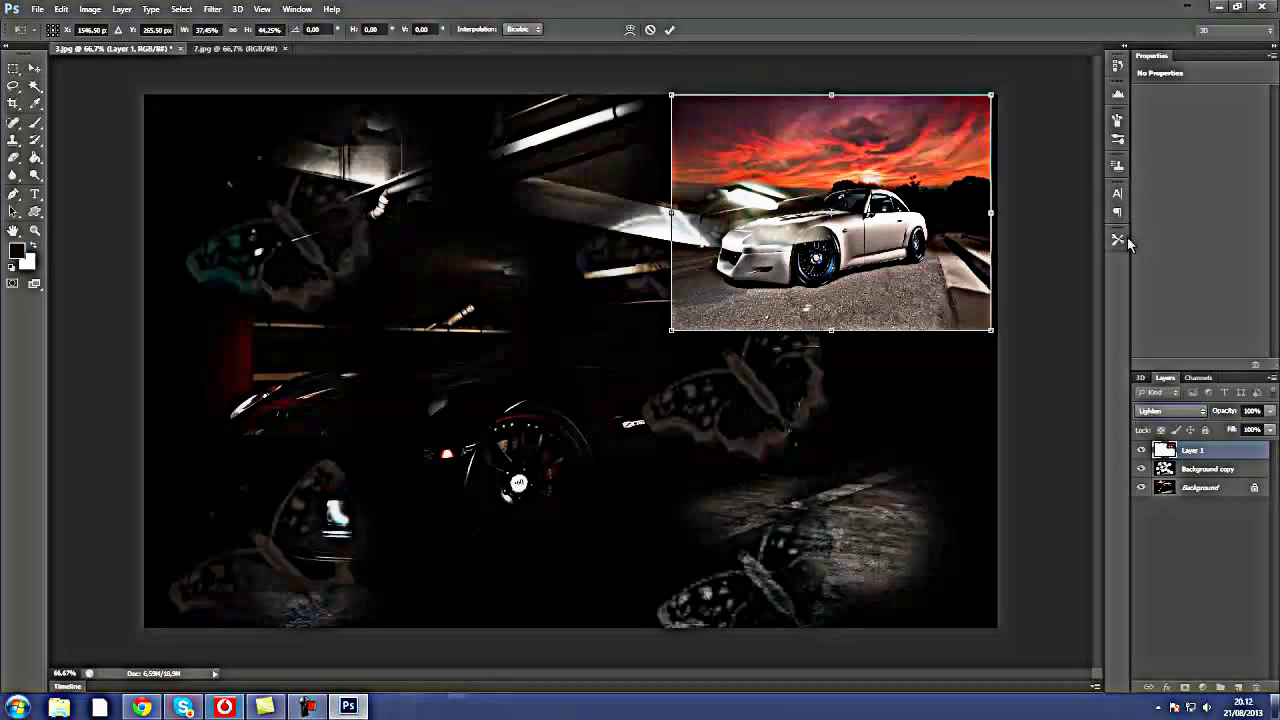
key(shift+plus)
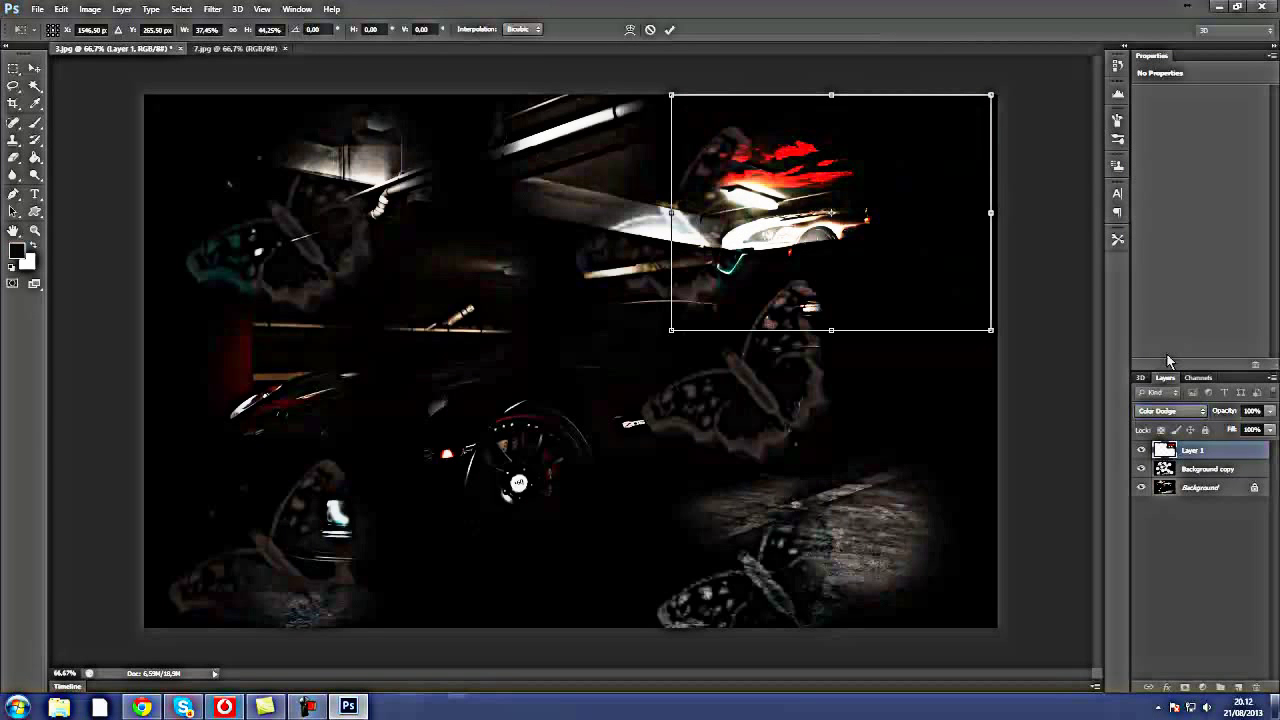
key(shift+plus)
key(shift+plus)
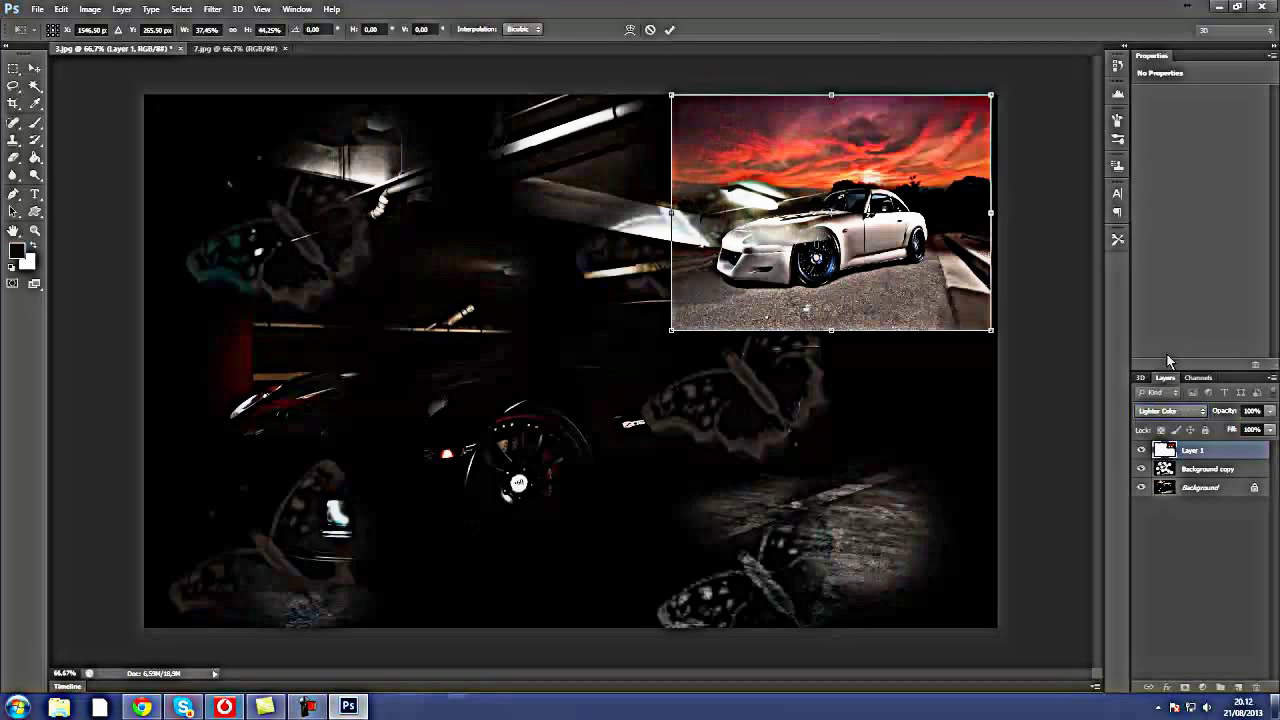
key(shift+plus)
key(shift+plus)
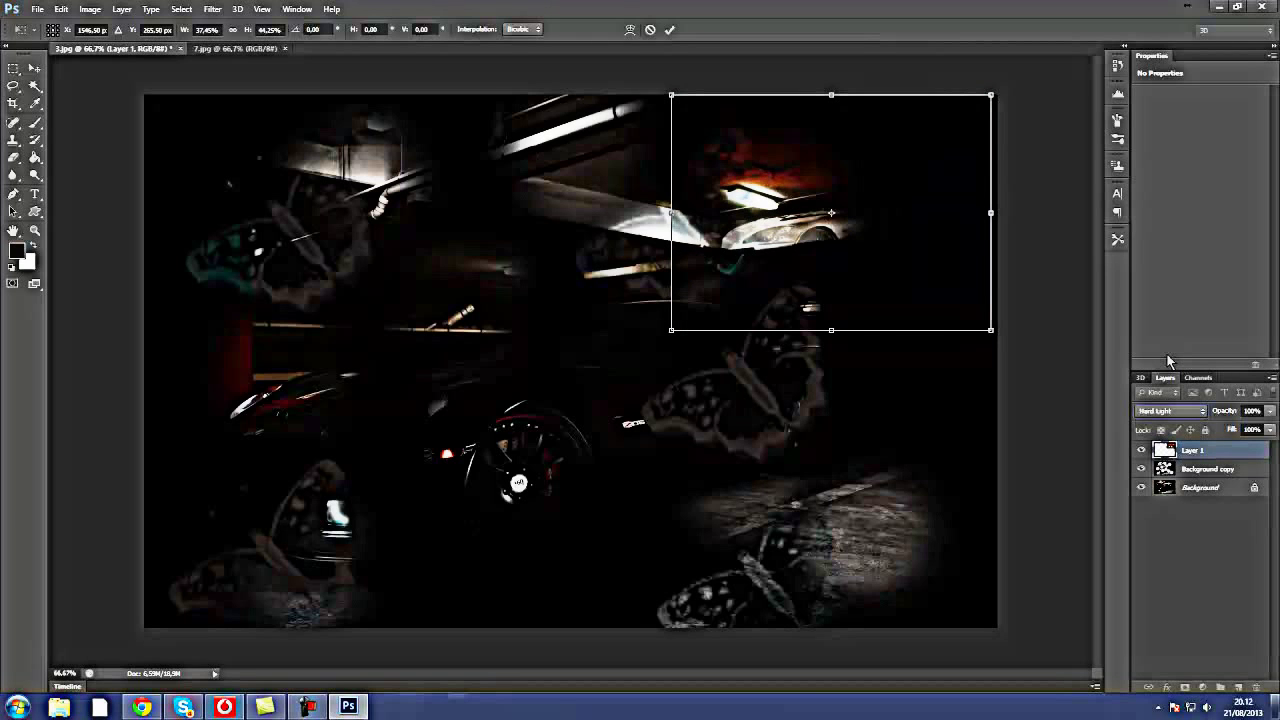
key(shift+plus)
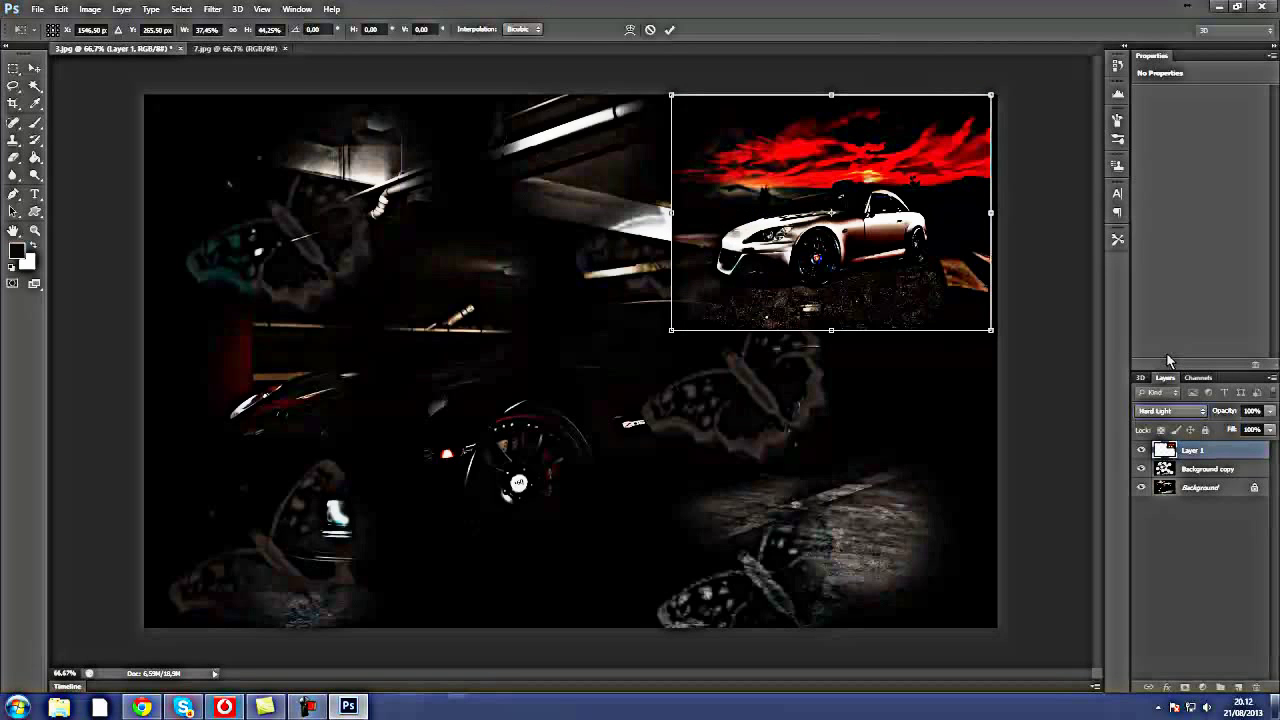
key(shift+plus)
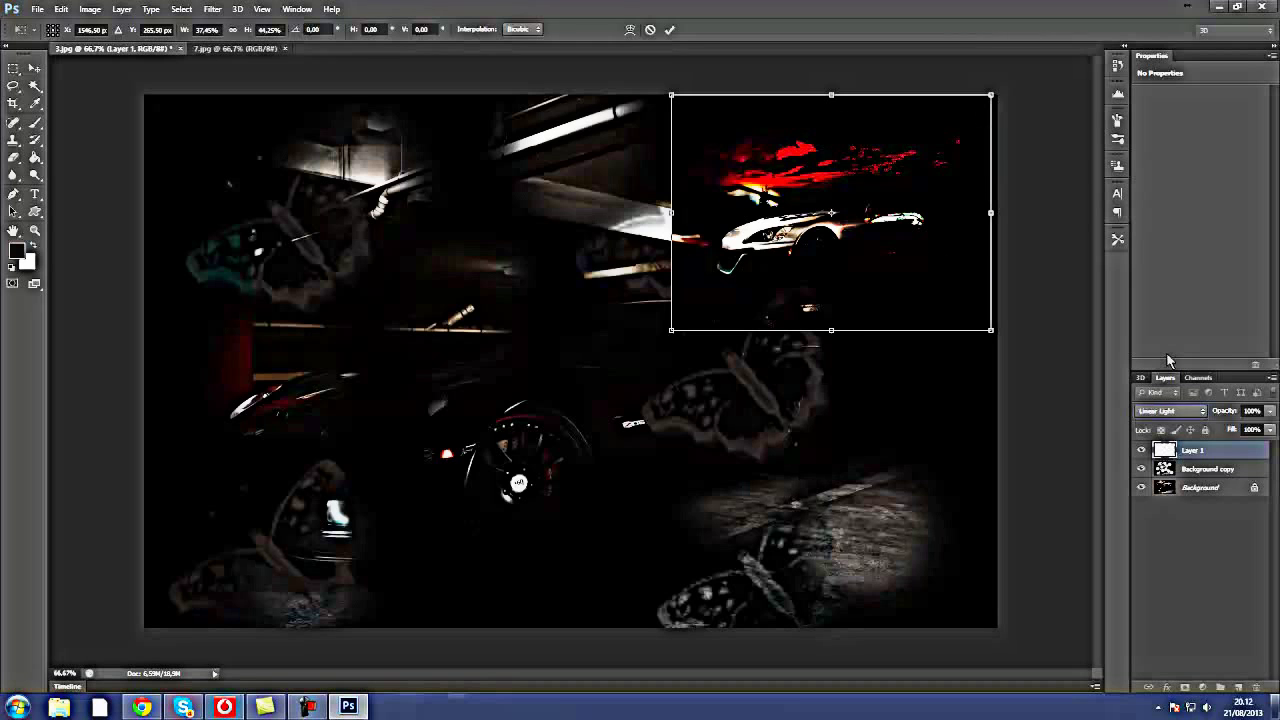
key(shift+plus)
key(shift+plus)
key(shift+plus)
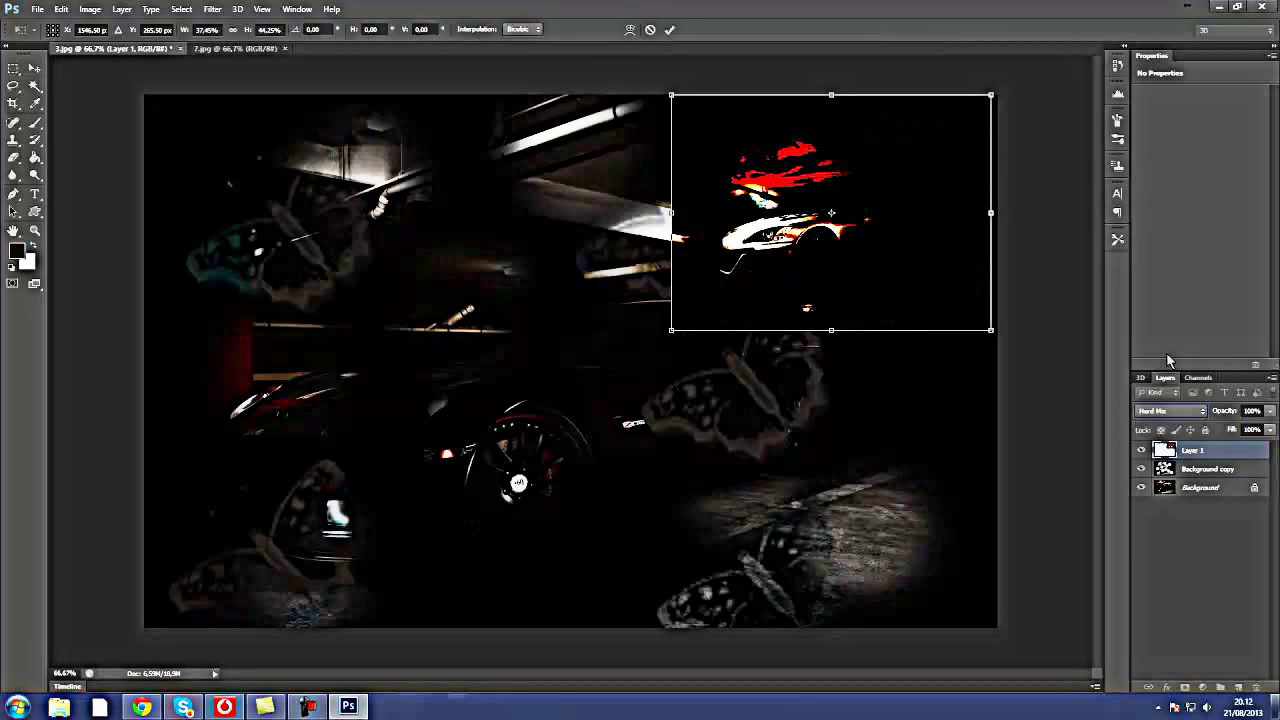
key(shift+minus)
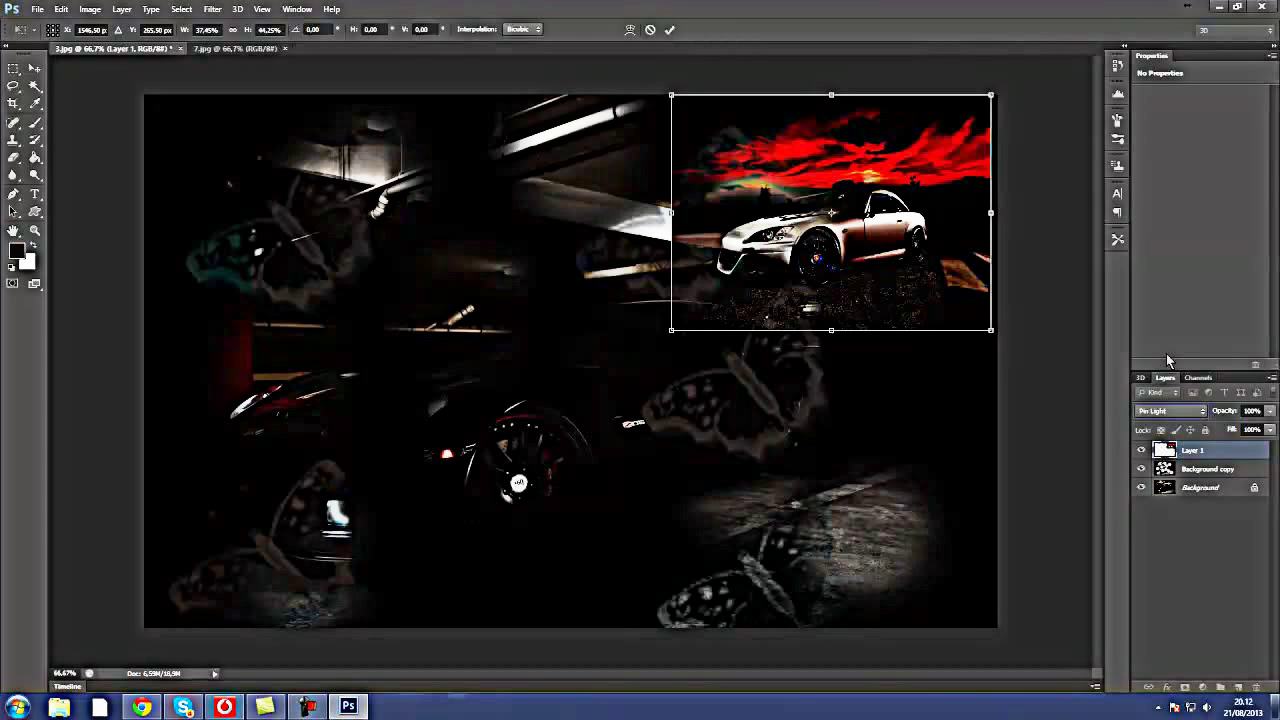
double_click(913, 232)
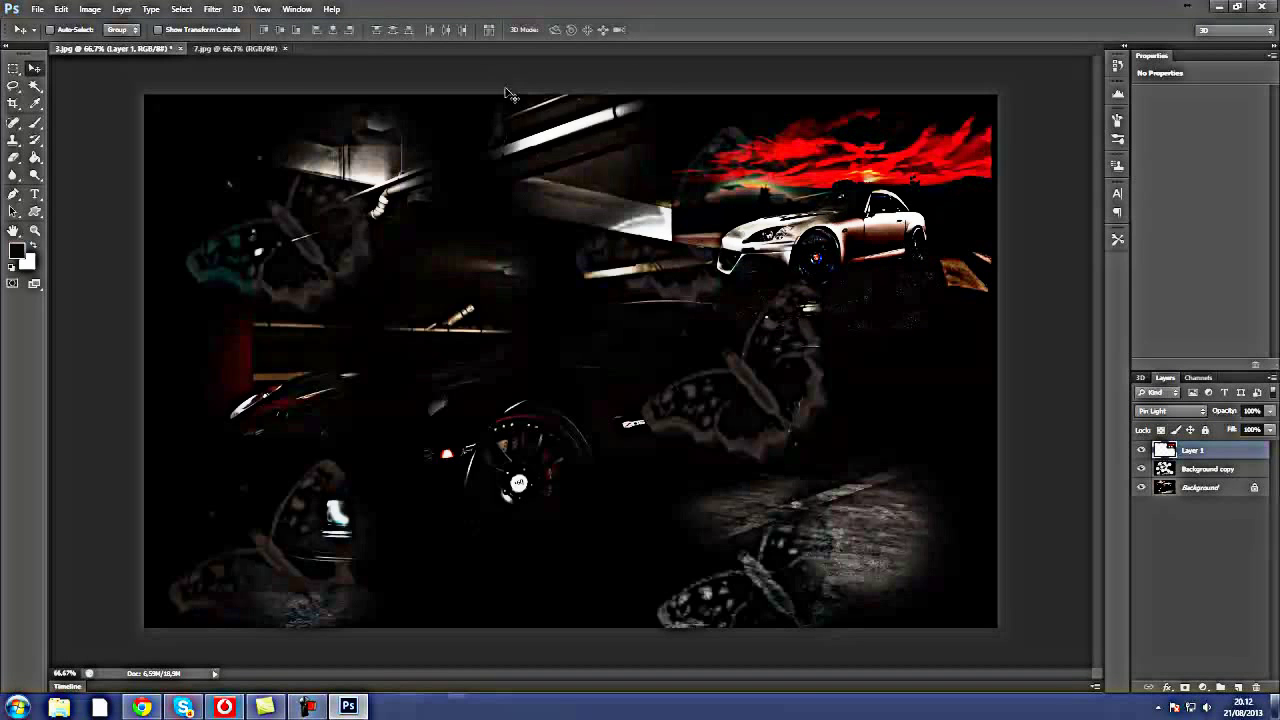
- Paste the sunset photo as Layer 2, apply Transform Again, and move it to the left-centre
click(235, 48)
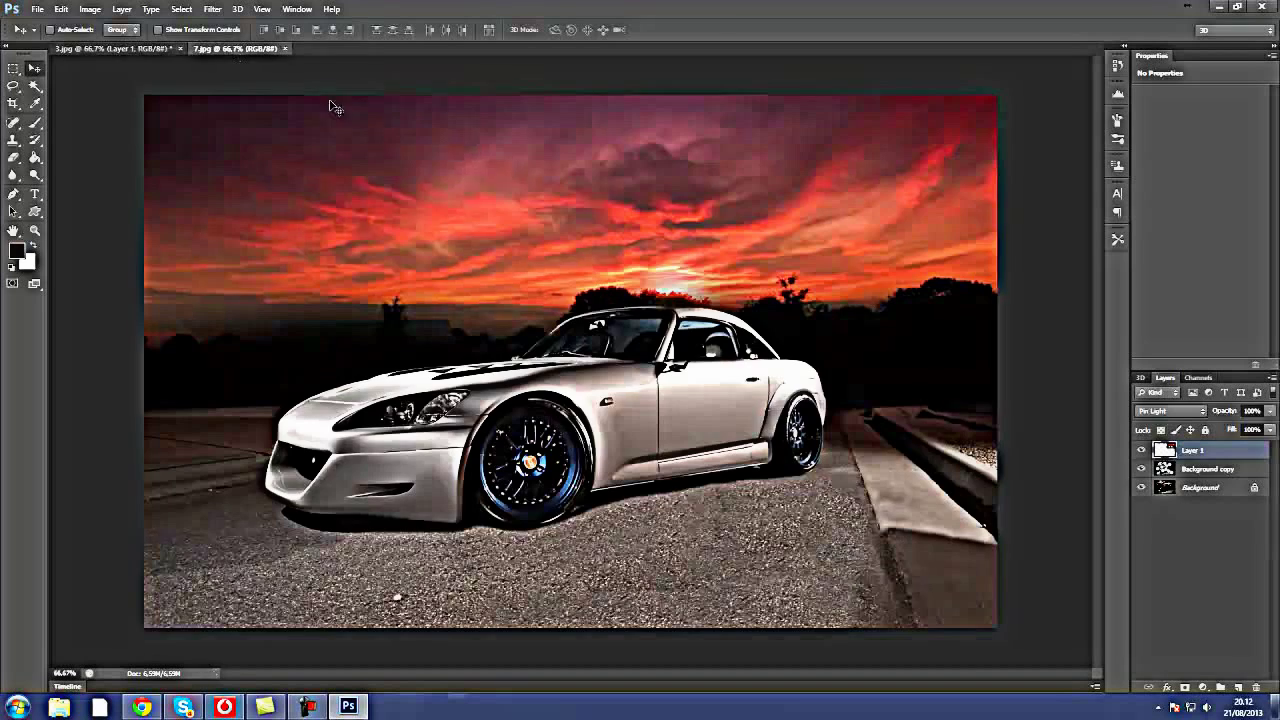
click(117, 49)
key(ctrl+v)
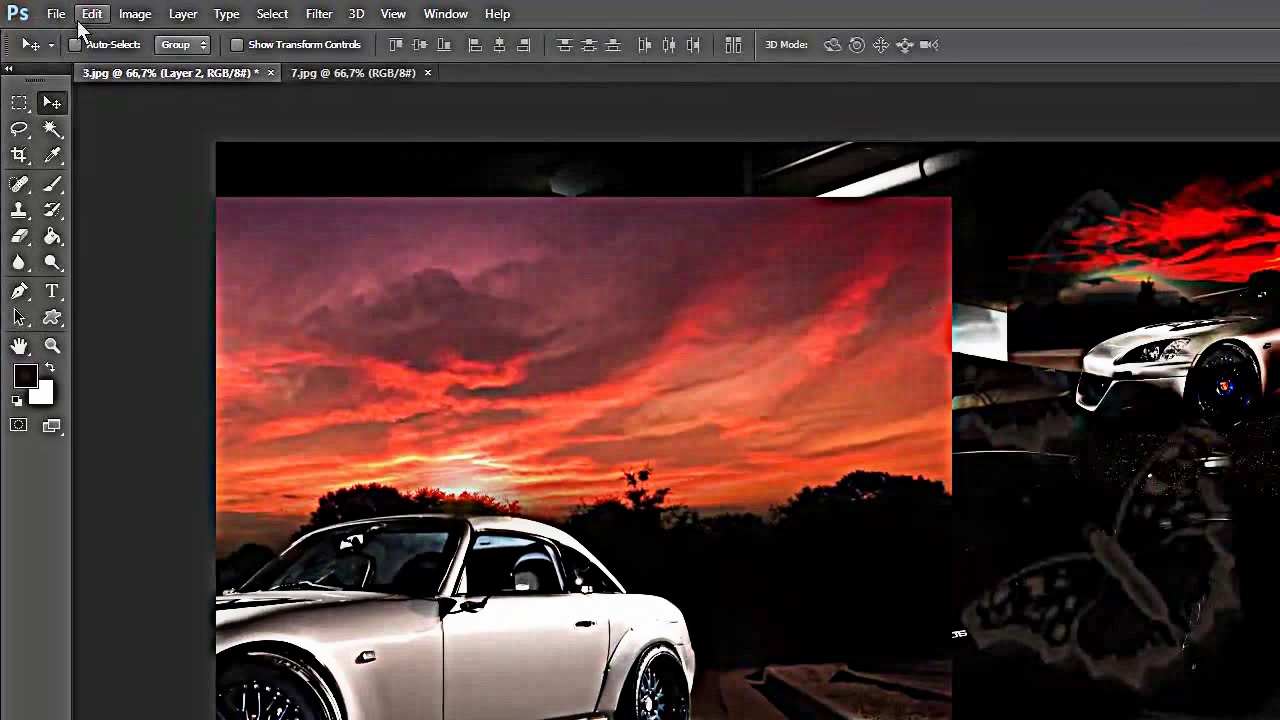
click(91, 13)
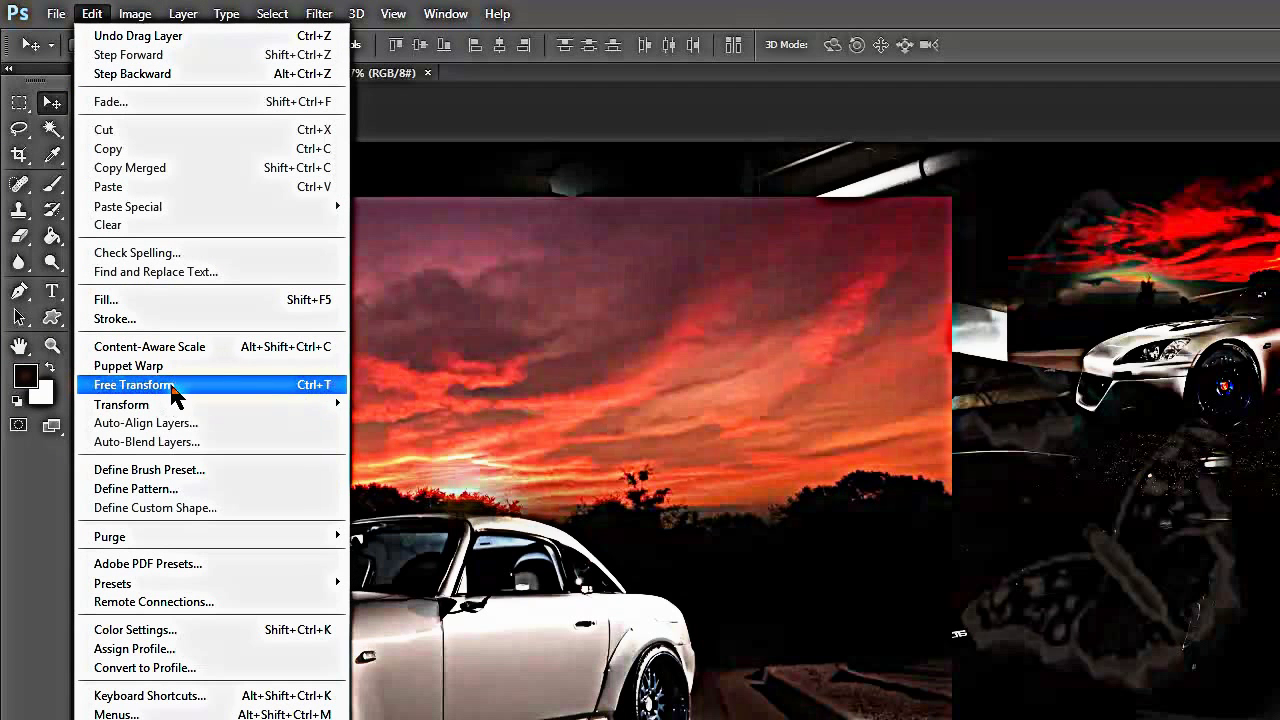
mouse_move(200, 404)
click(410, 404)
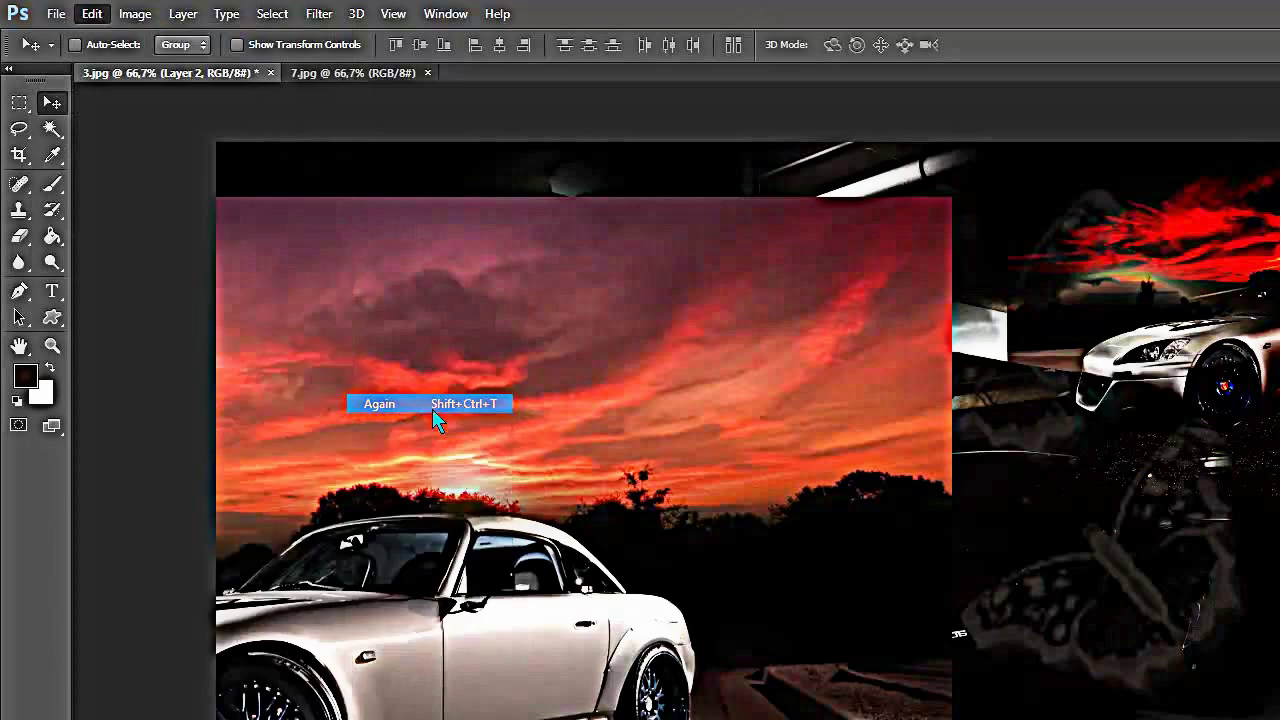
mouse_move(1133, 284)
mouse_down()
mouse_move(958, 443)
mouse_move(672, 402)
mouse_move(849, 452)
mouse_move(563, 334)
mouse_move(456, 260)
mouse_up()
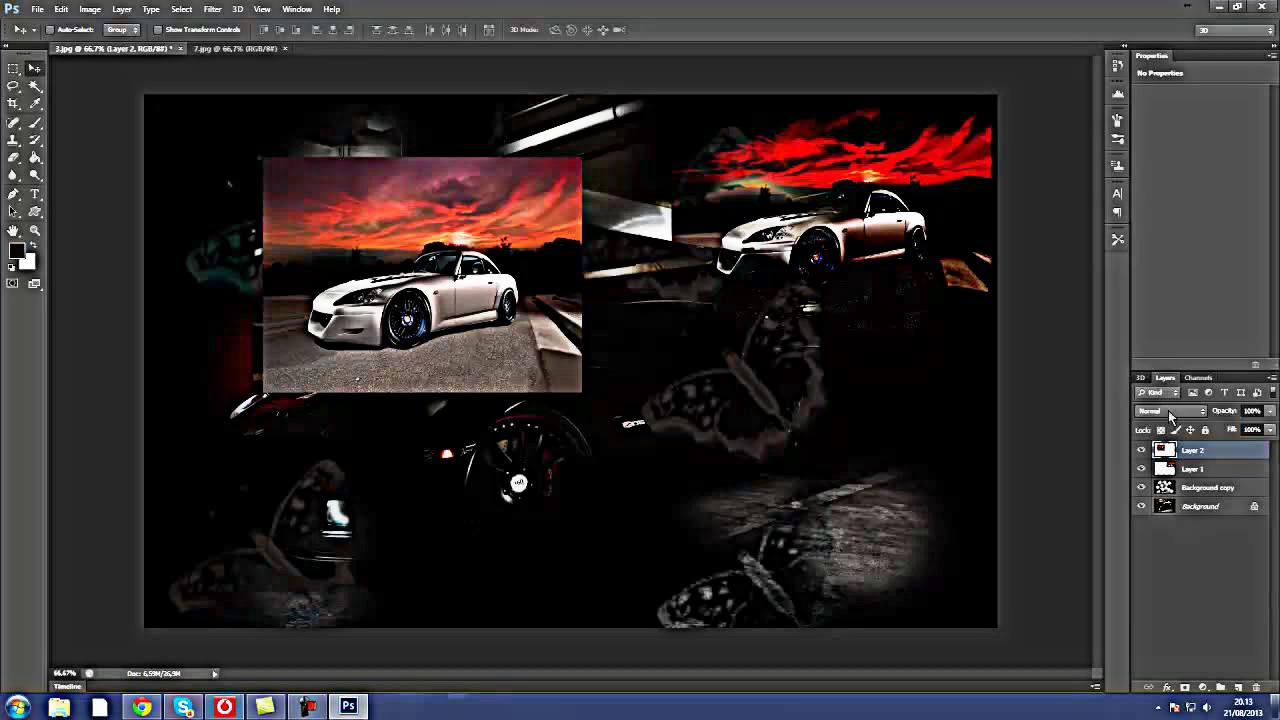
- Cycle Layer 2's blend modes and settle on Color Dodge
click(1171, 413)
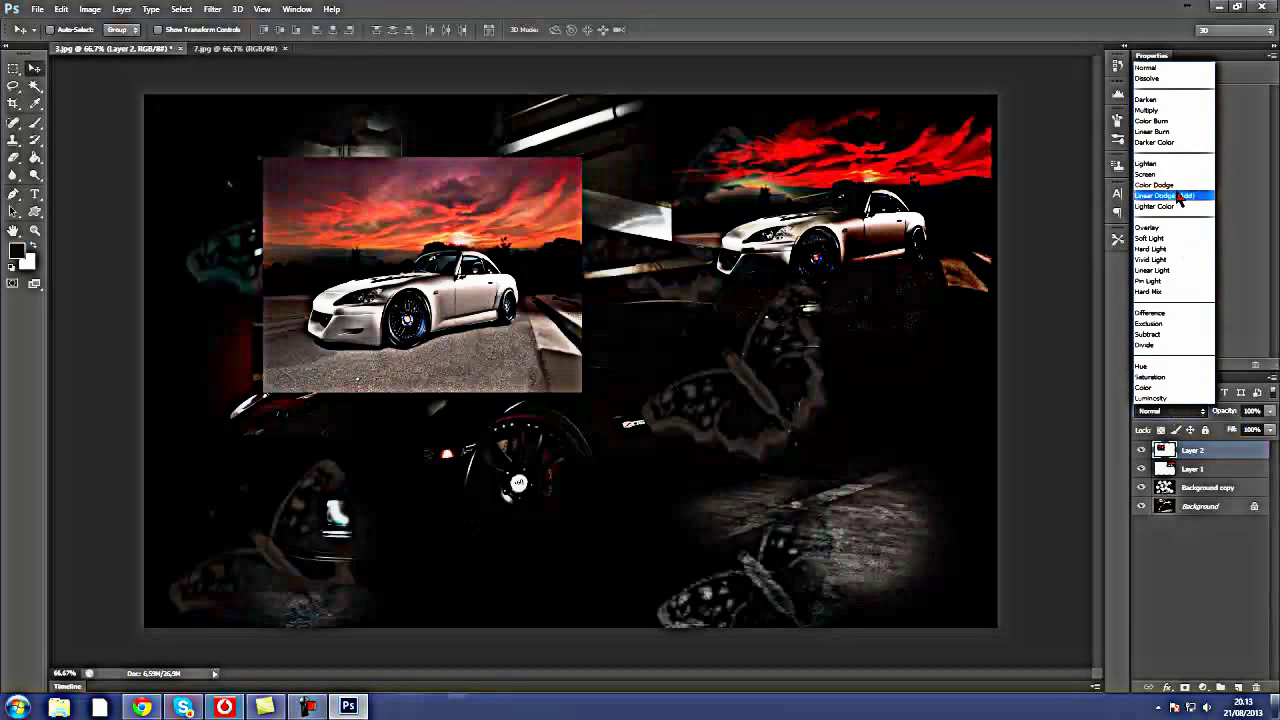
click(1166, 125)
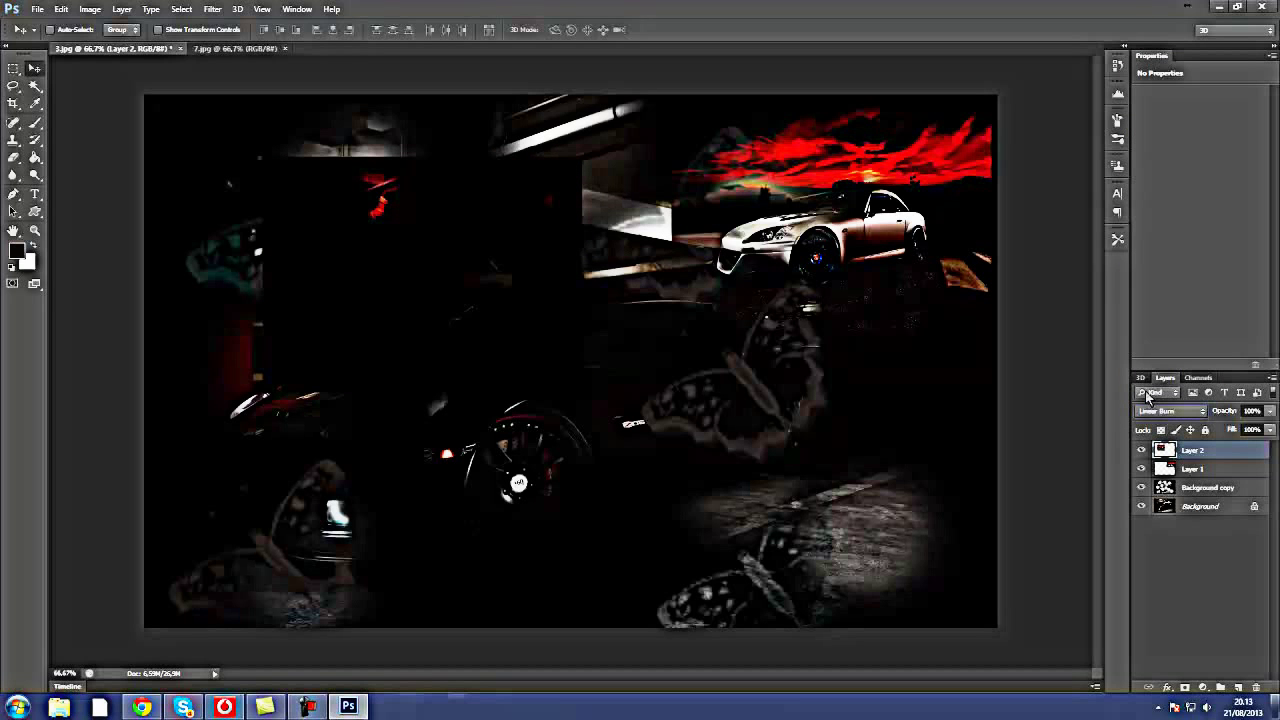
key(shift+plus)
key(shift+plus)
key(shift+plus)
key(shift+plus)
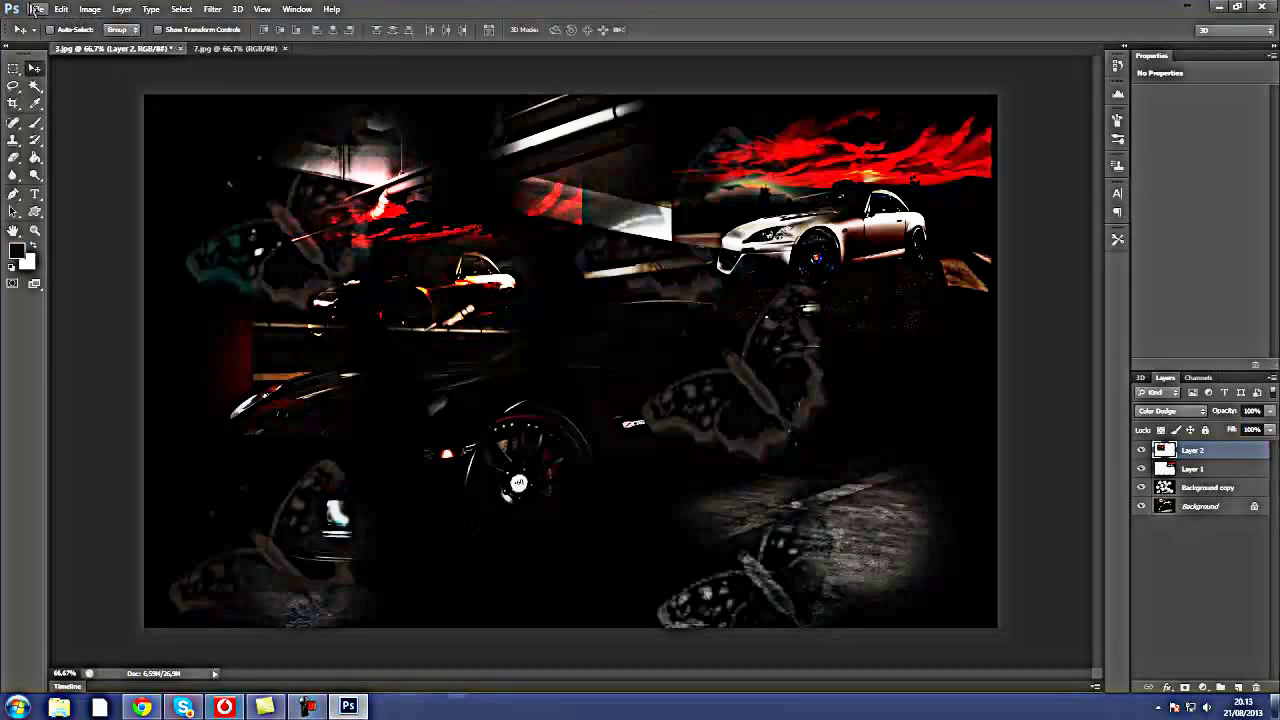
click(37, 10)
- Open 10.jpg and drag the green car photo into the garage composite as Layer 3
click(55, 43)
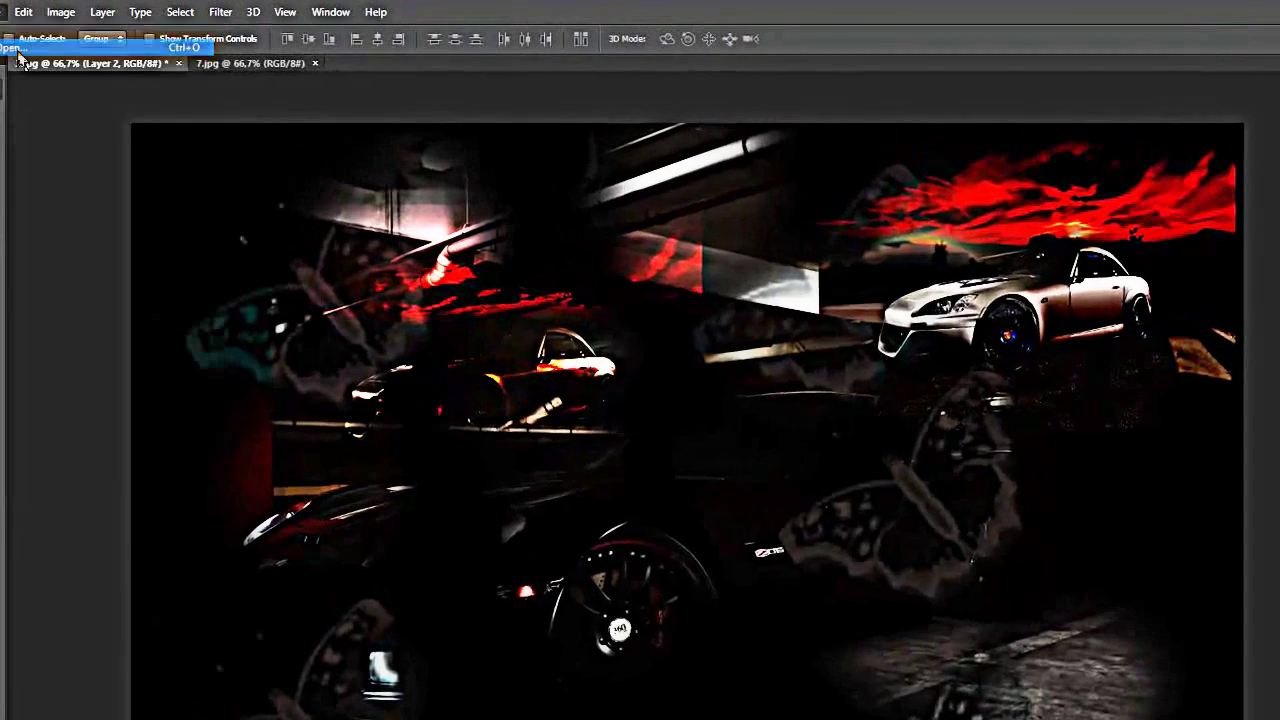
click(948, 430)
scroll(948, 430, down, 5)
scroll(862, 410, up, 4)
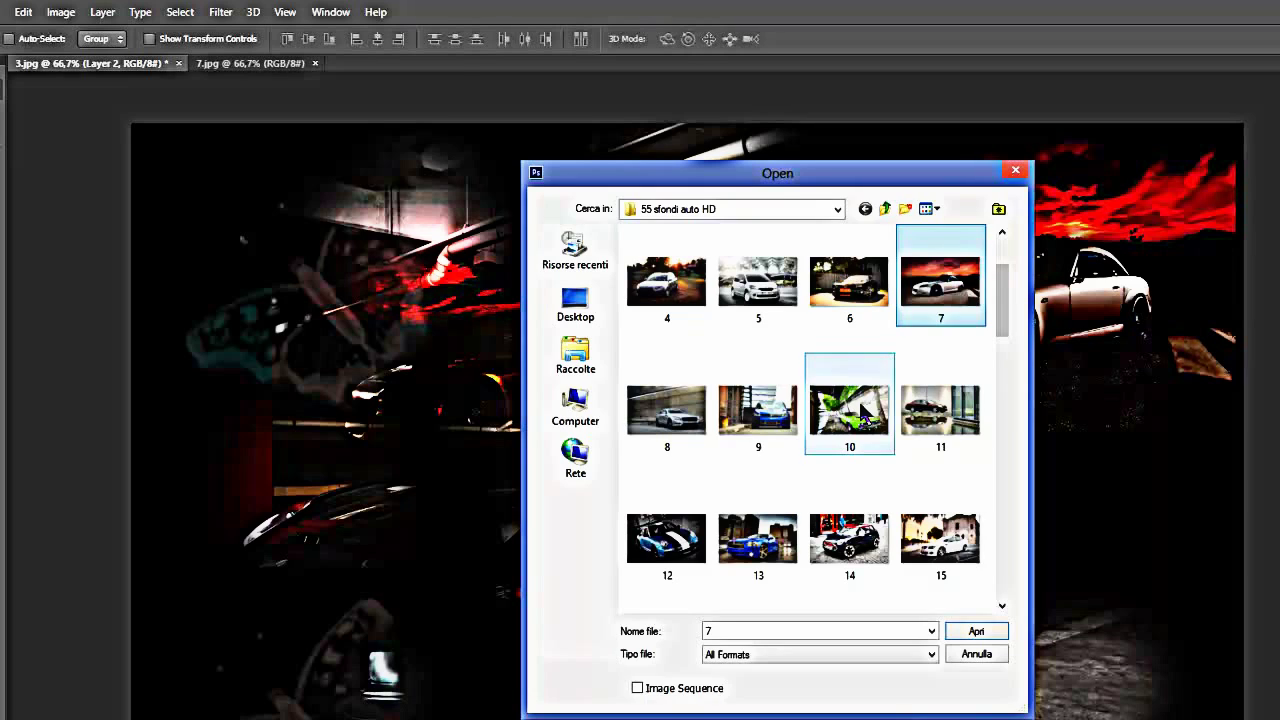
double_click(862, 410)
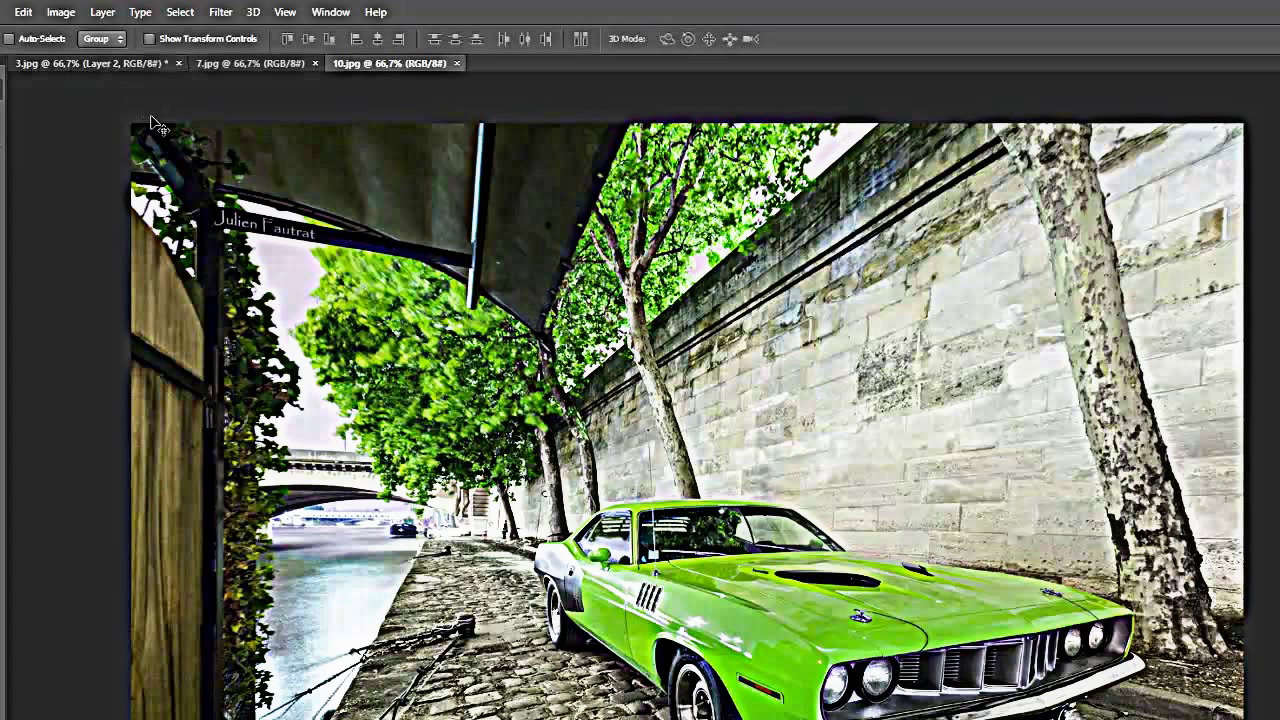
mouse_move(357, 291)
mouse_down()
mouse_move(358, 112)
mouse_move(224, 64)
mouse_move(66, 60)
mouse_move(450, 352)
mouse_up()
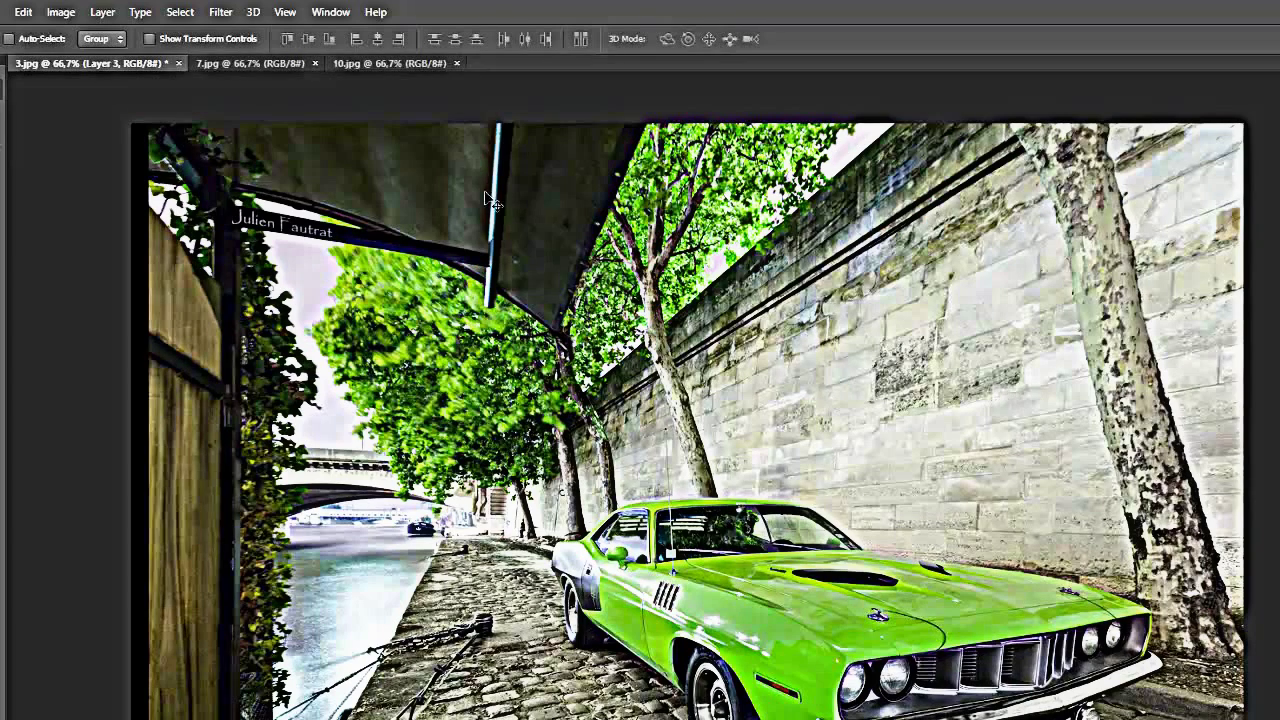
- Apply a Perspective transform to the green car layer, pinching its top edge inward
click(22, 12)
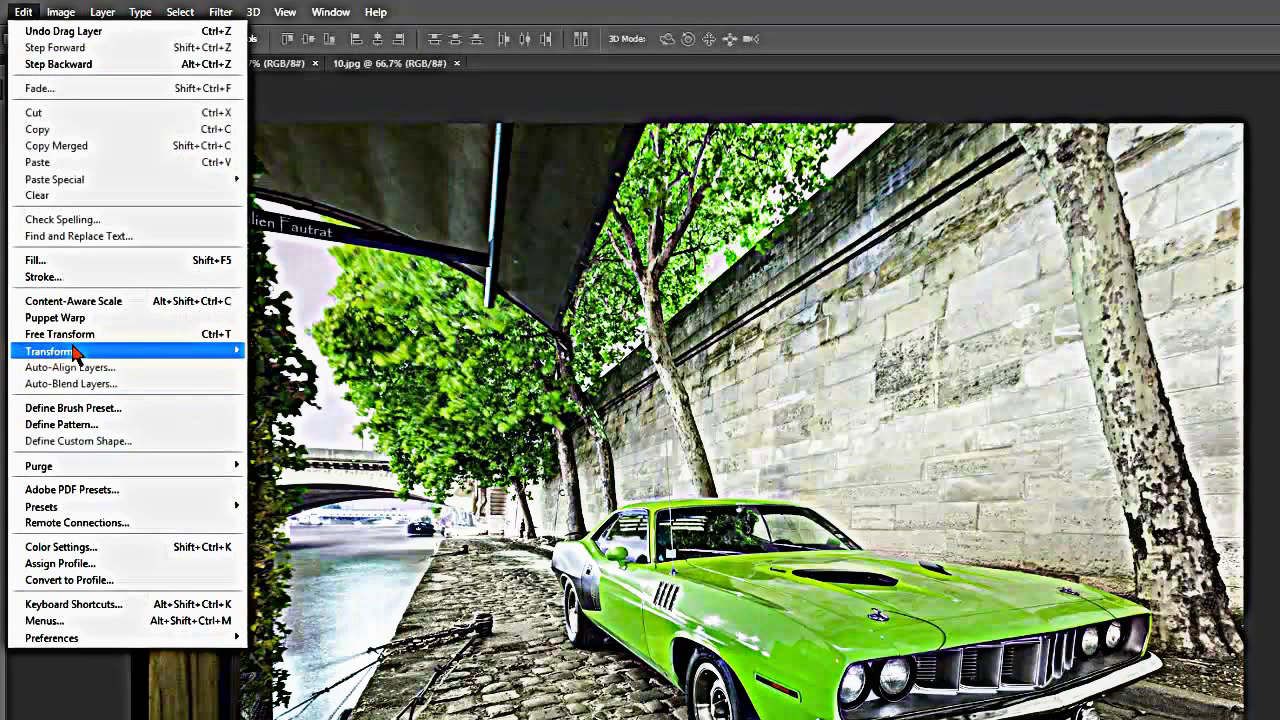
mouse_move(49, 351)
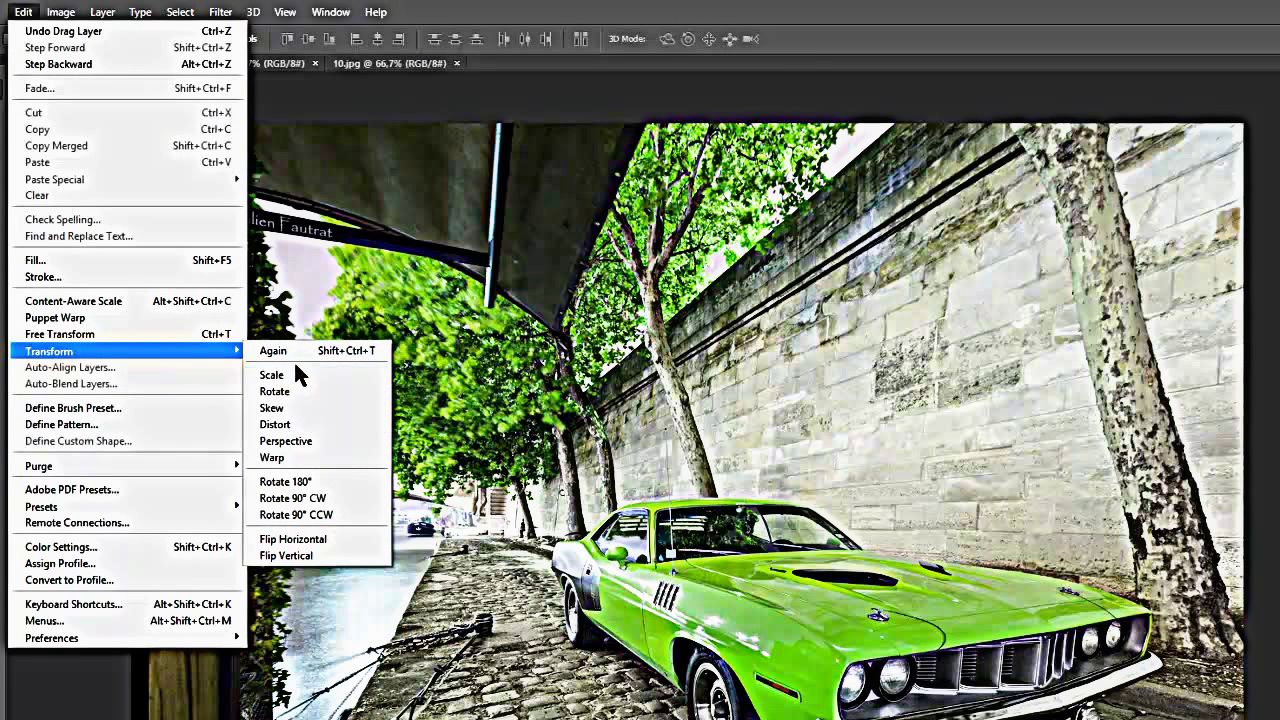
click(329, 441)
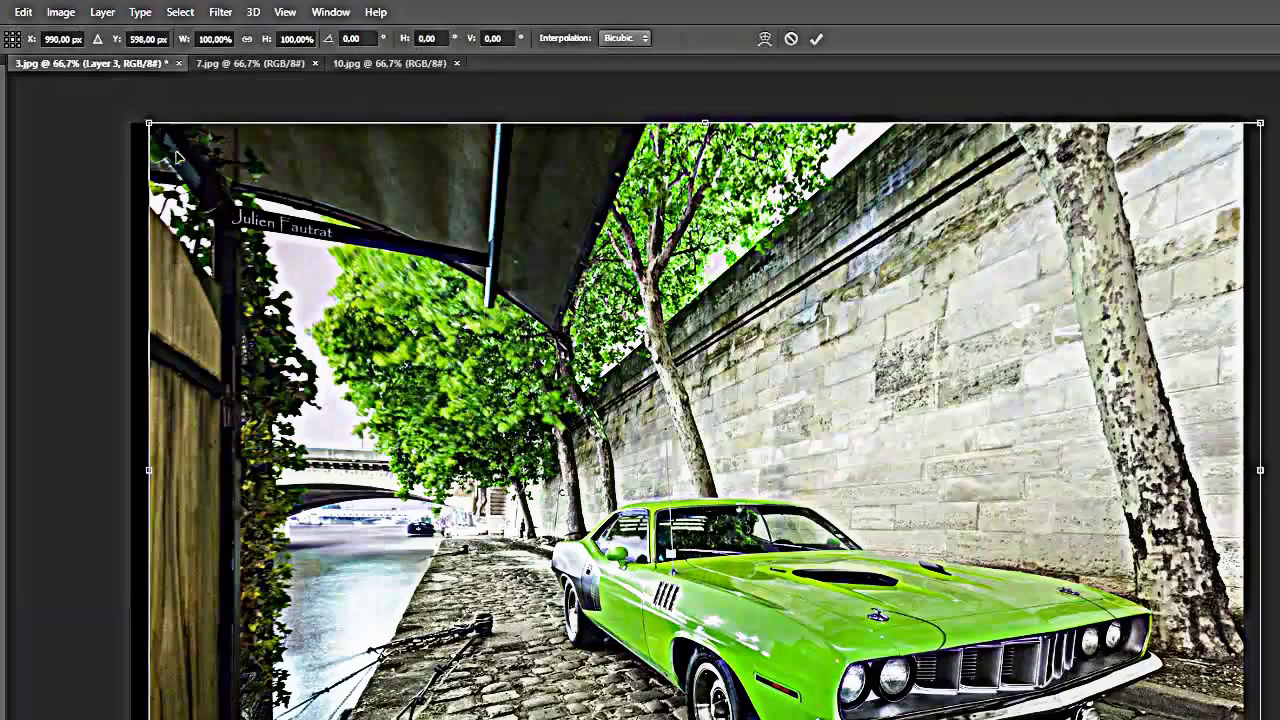
mouse_move(148, 123)
mouse_down()
mouse_move(400, 224)
mouse_move(410, 413)
mouse_move(559, 393)
mouse_move(172, 357)
mouse_move(475, 405)
mouse_up()
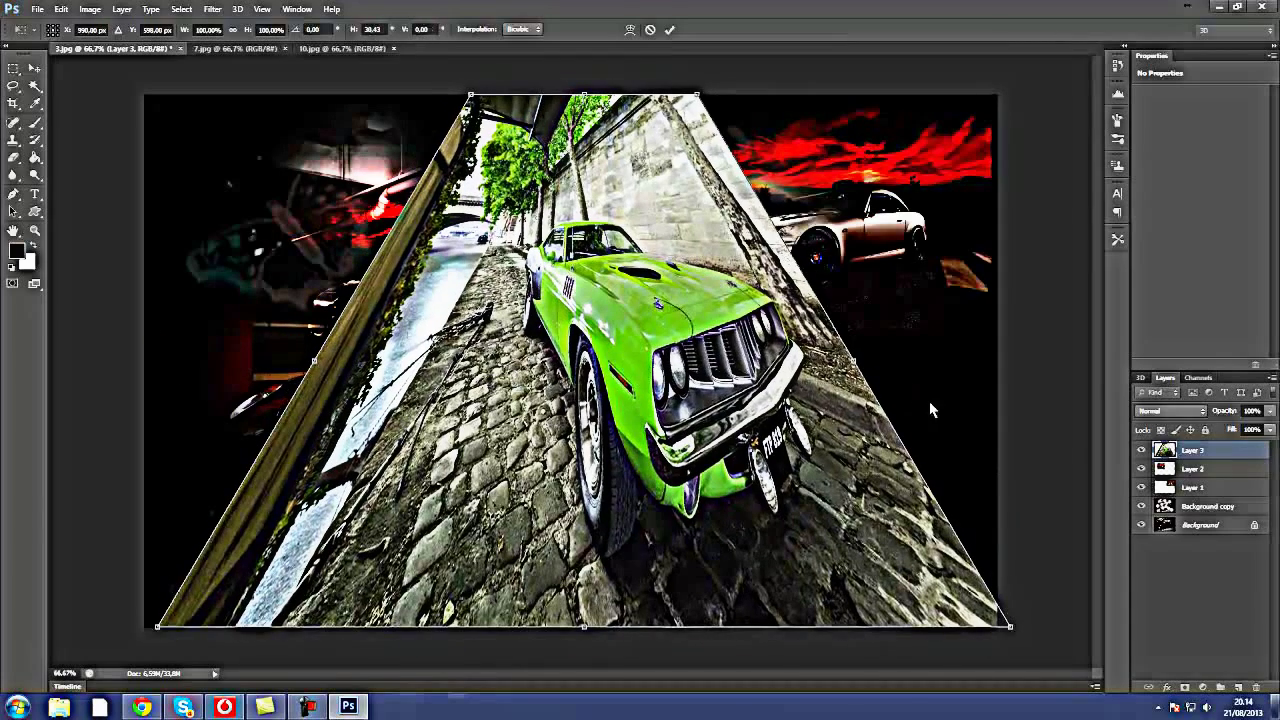
- Set Layer 3 to Linear Burn at 25% opacity and commit its perspective transform
click(1170, 411)
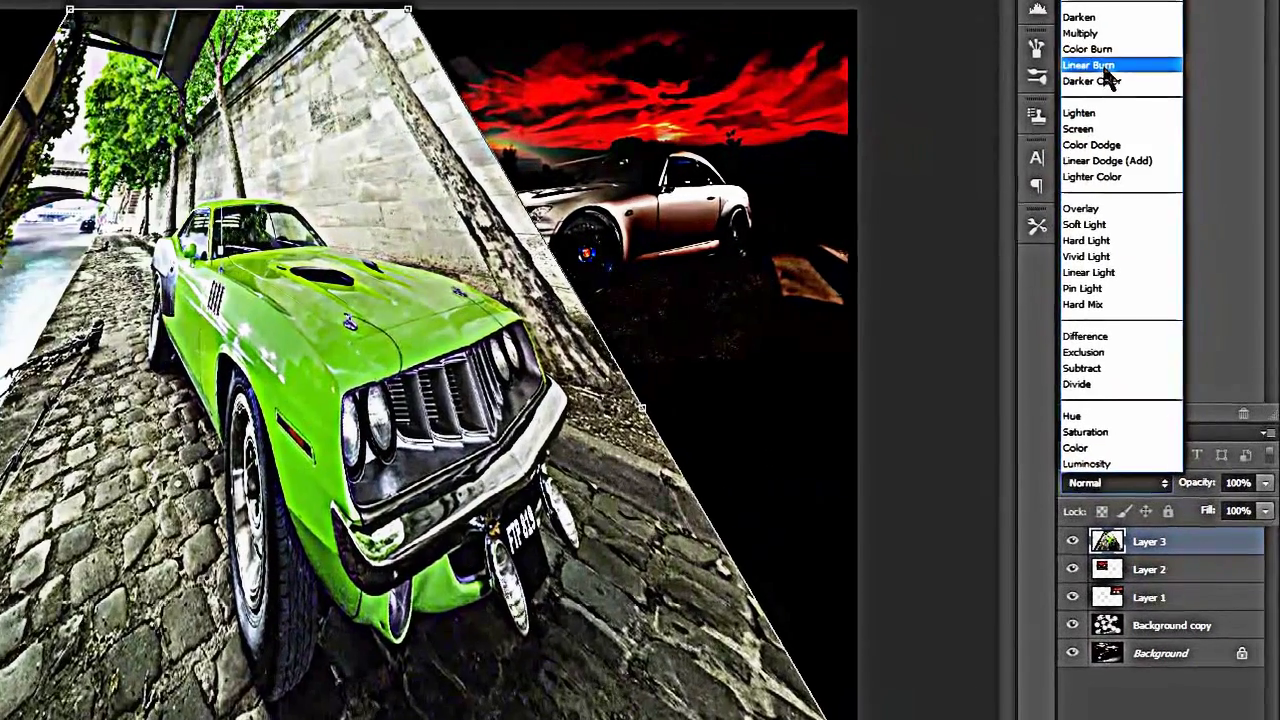
click(1090, 65)
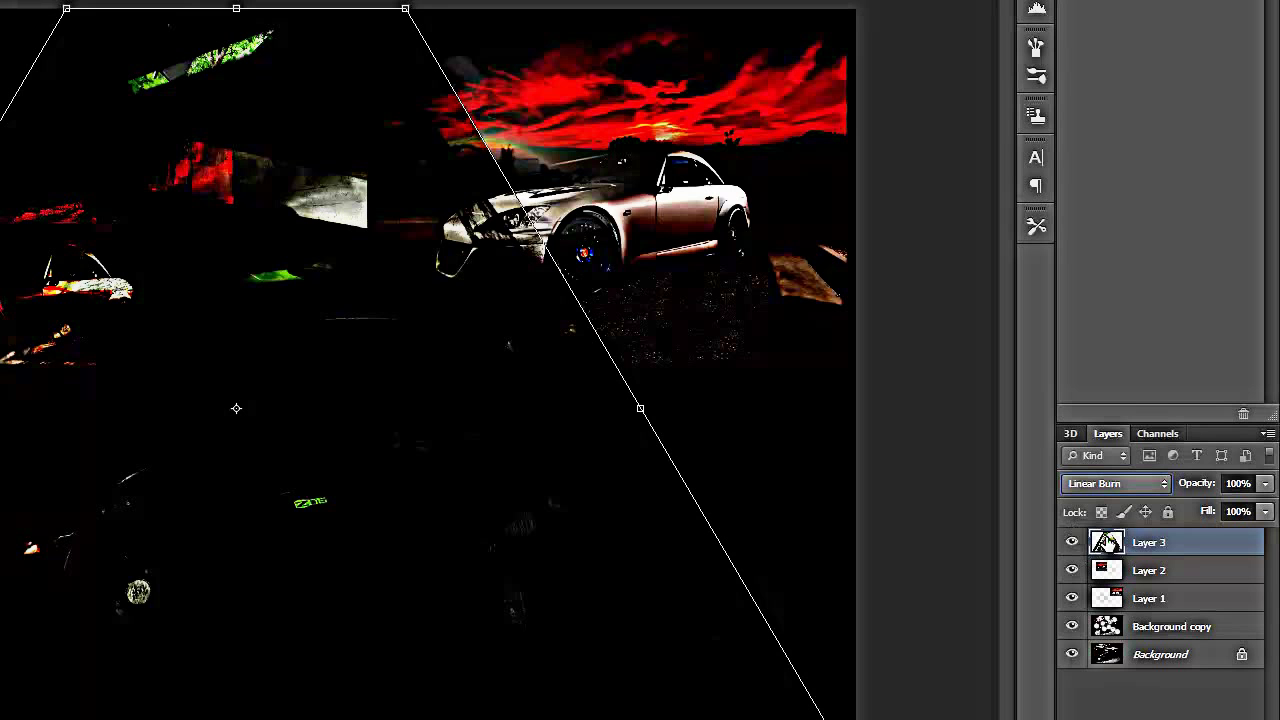
click(1265, 484)
drag(1265, 507, 1223, 507)
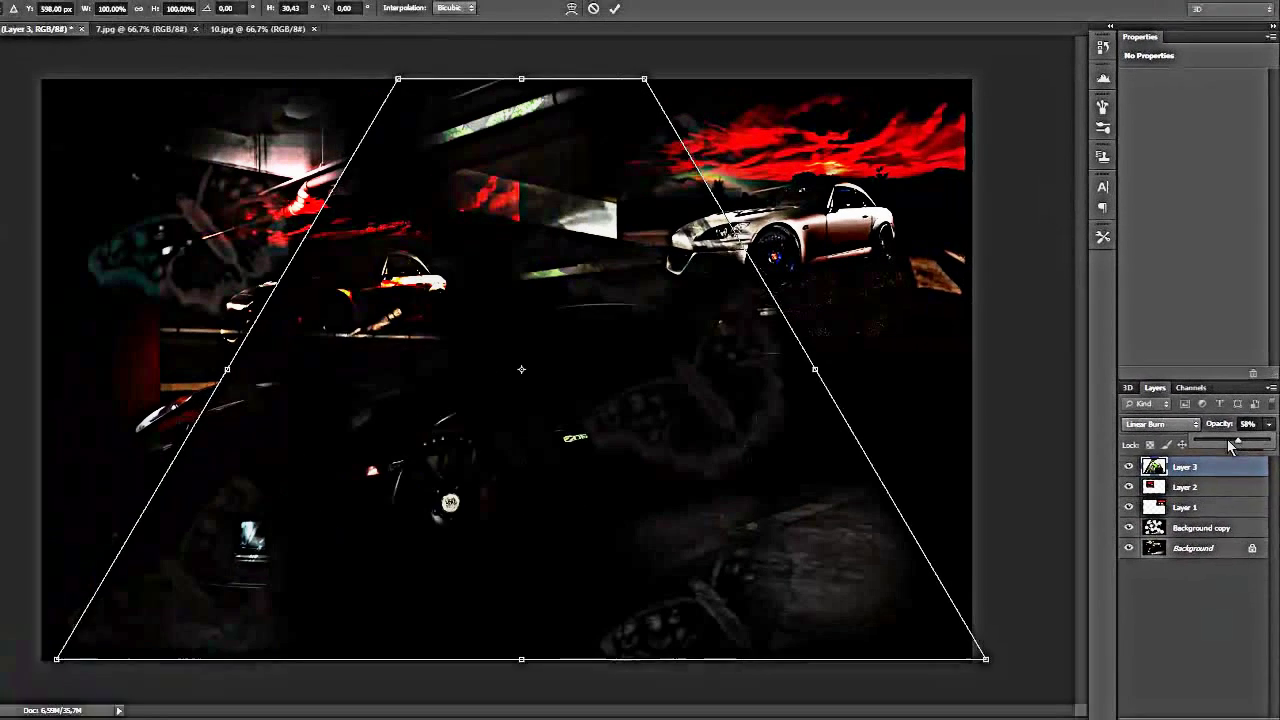
drag(1220, 430, 1200, 432)
key(Return)
key(Return)
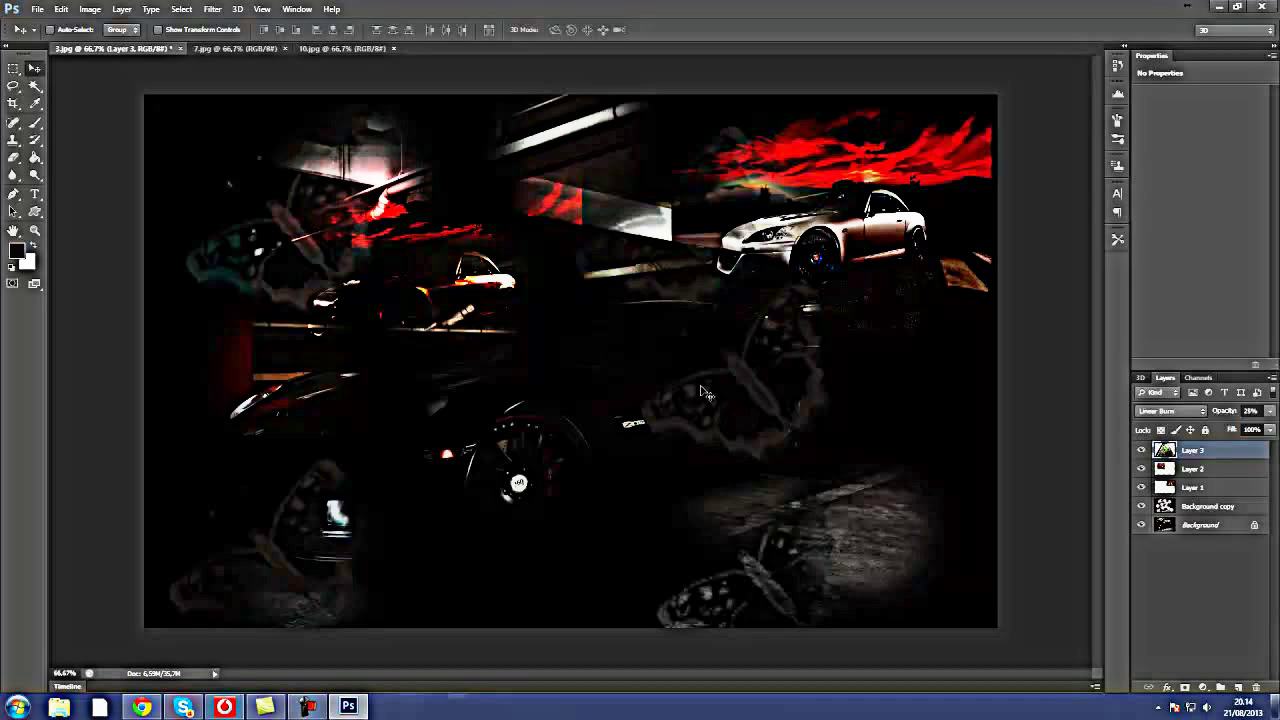
click(37, 9)
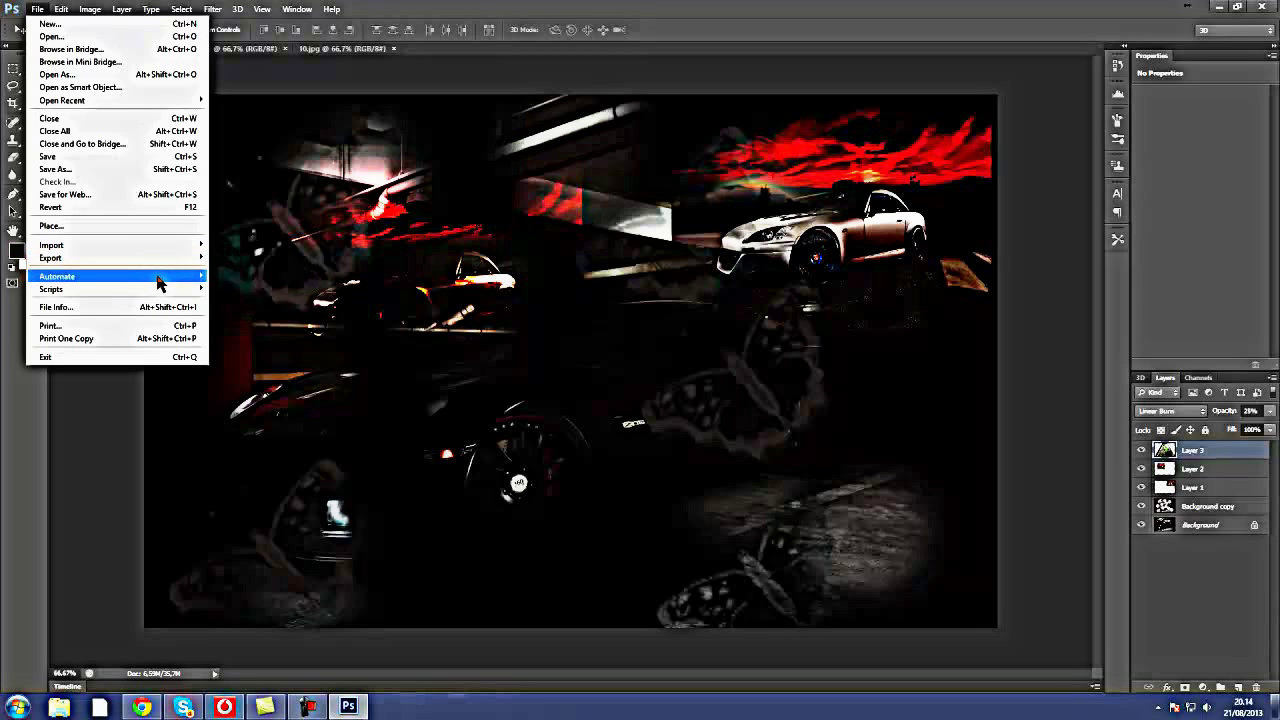
mouse_move(57, 276)
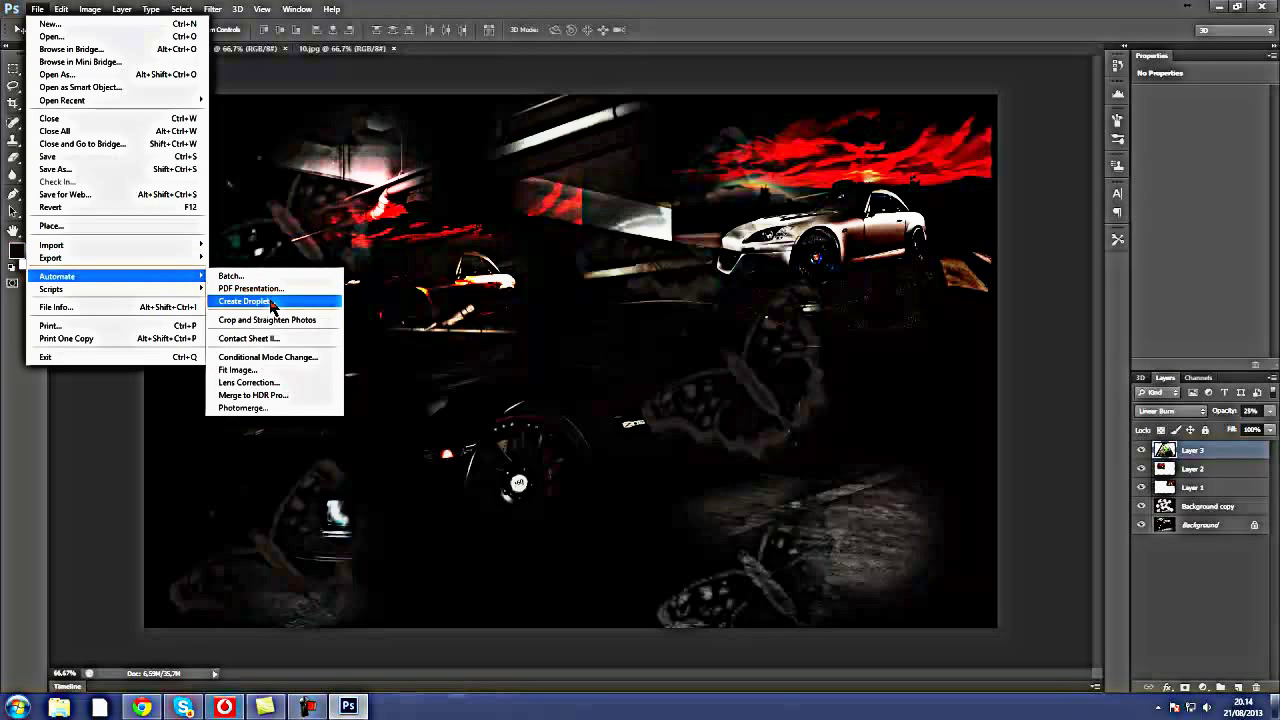
click(245, 301)
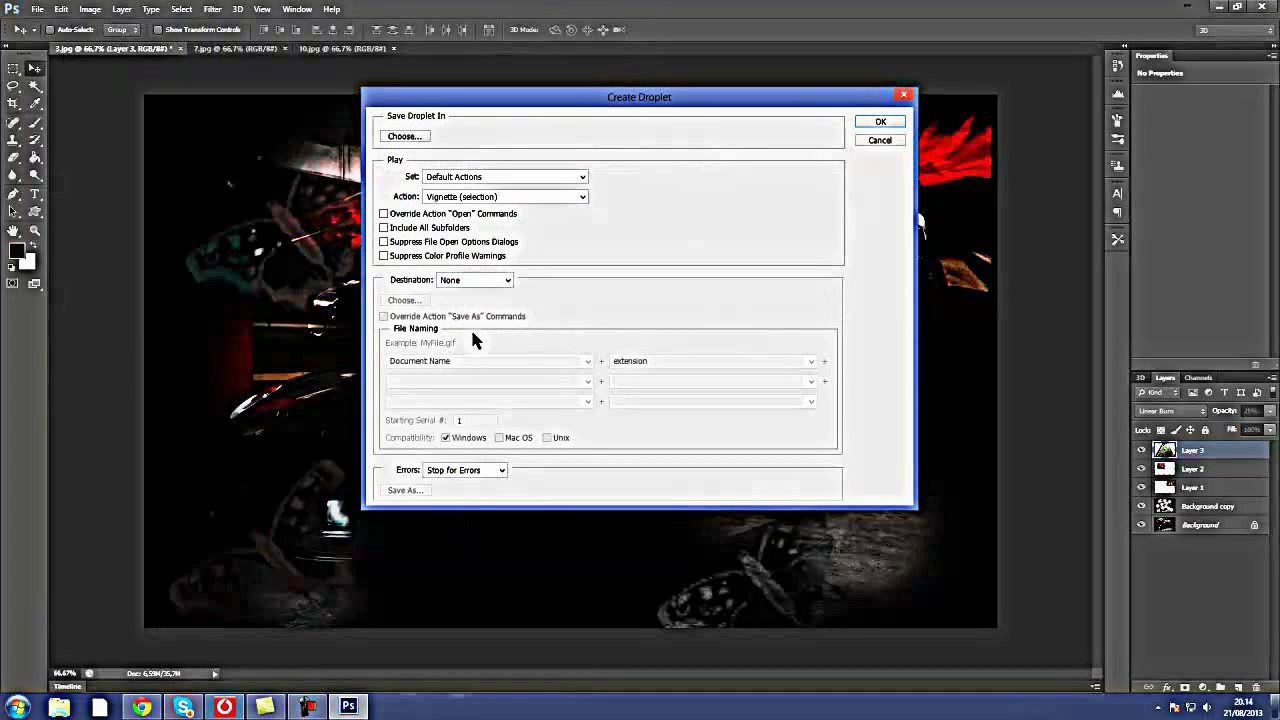
click(879, 122)
click(638, 270)
click(903, 95)
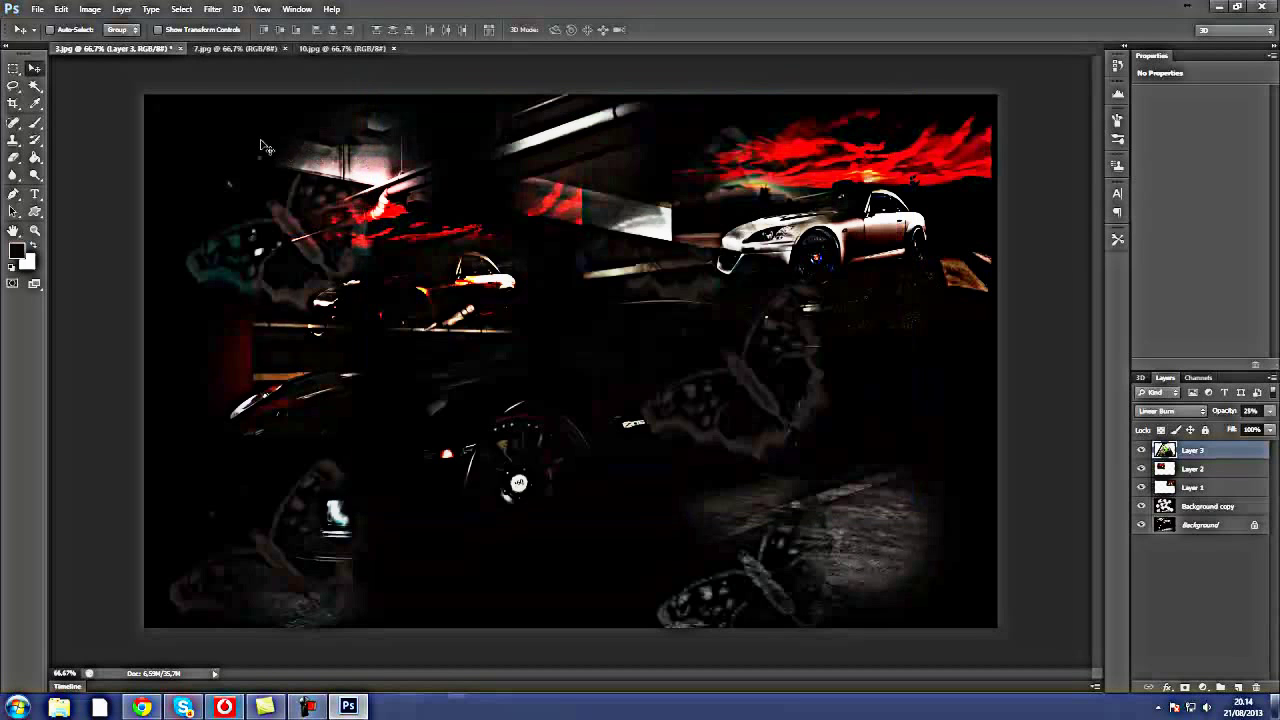
- Select the Clone Stamp tool with a brush of about 90 px at 53% hardness
click(14, 145)
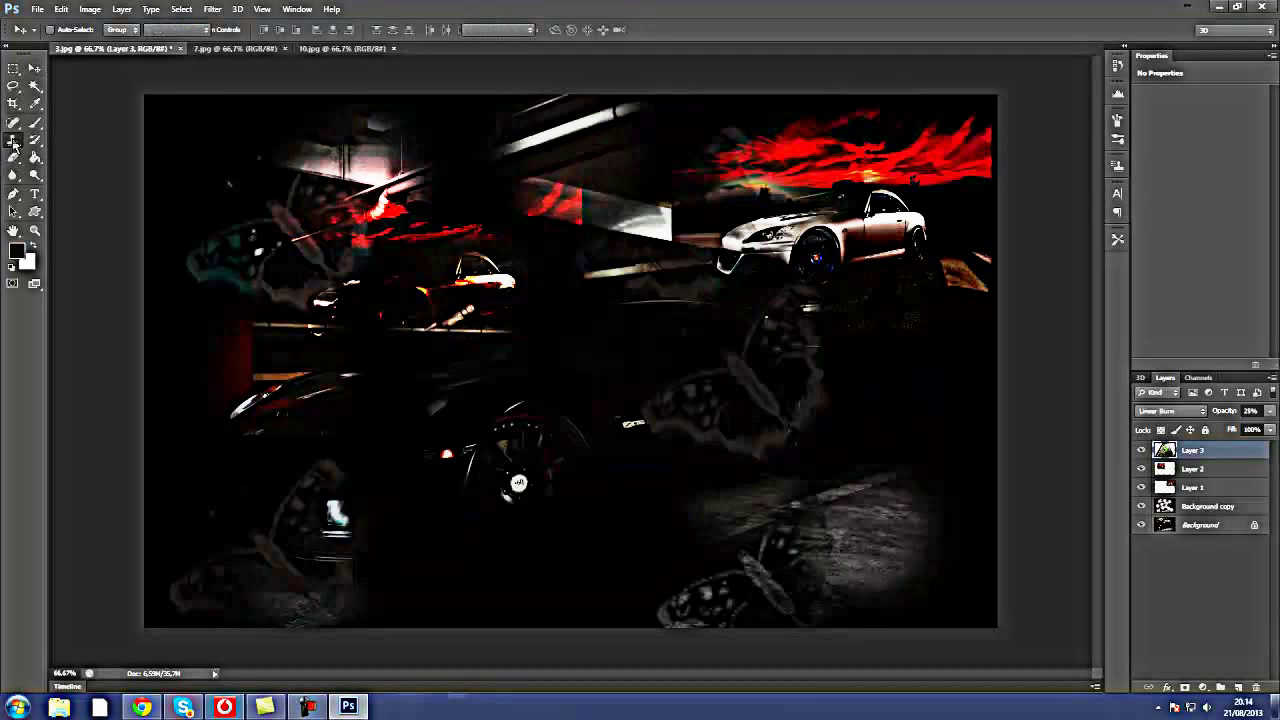
click(93, 140)
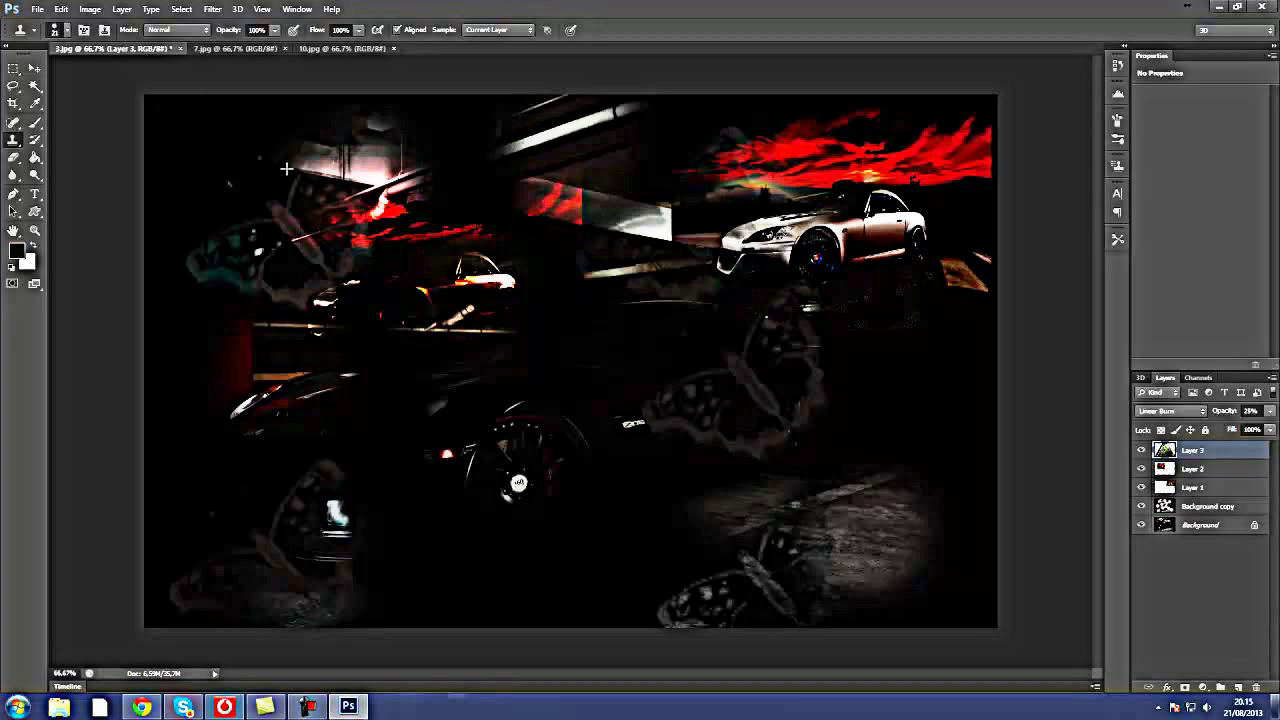
click(64, 30)
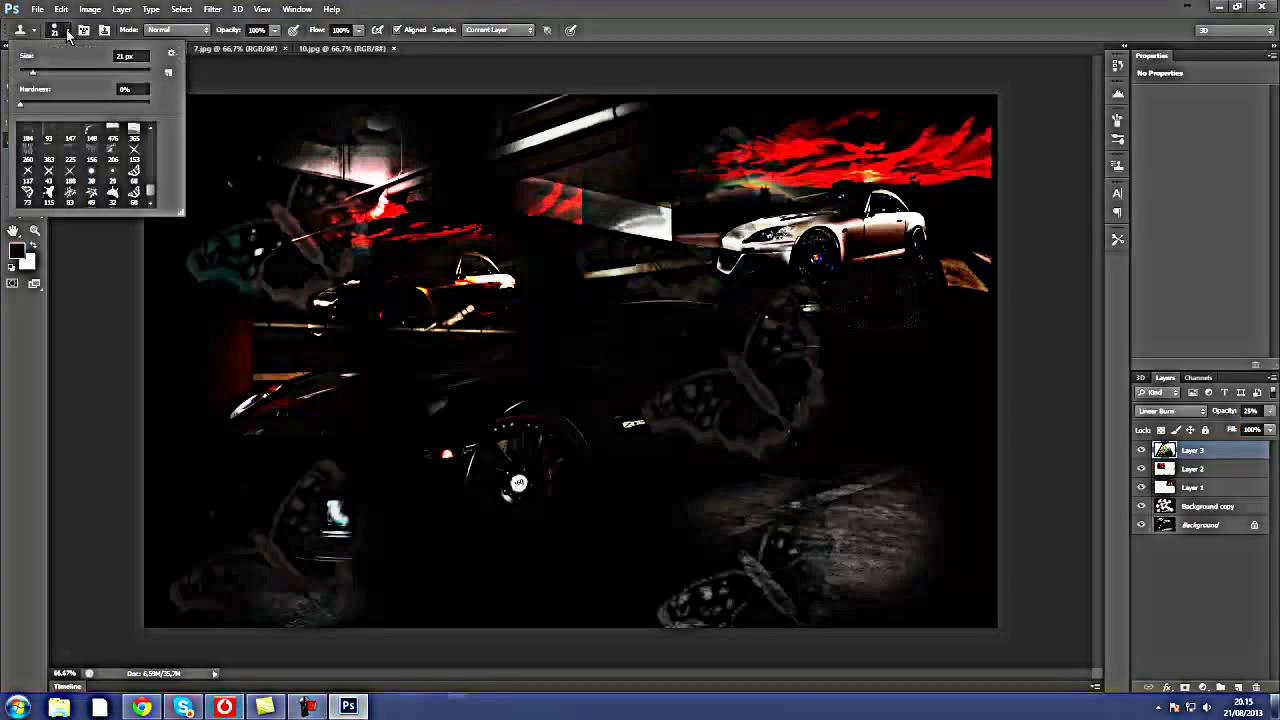
click(88, 104)
click(77, 72)
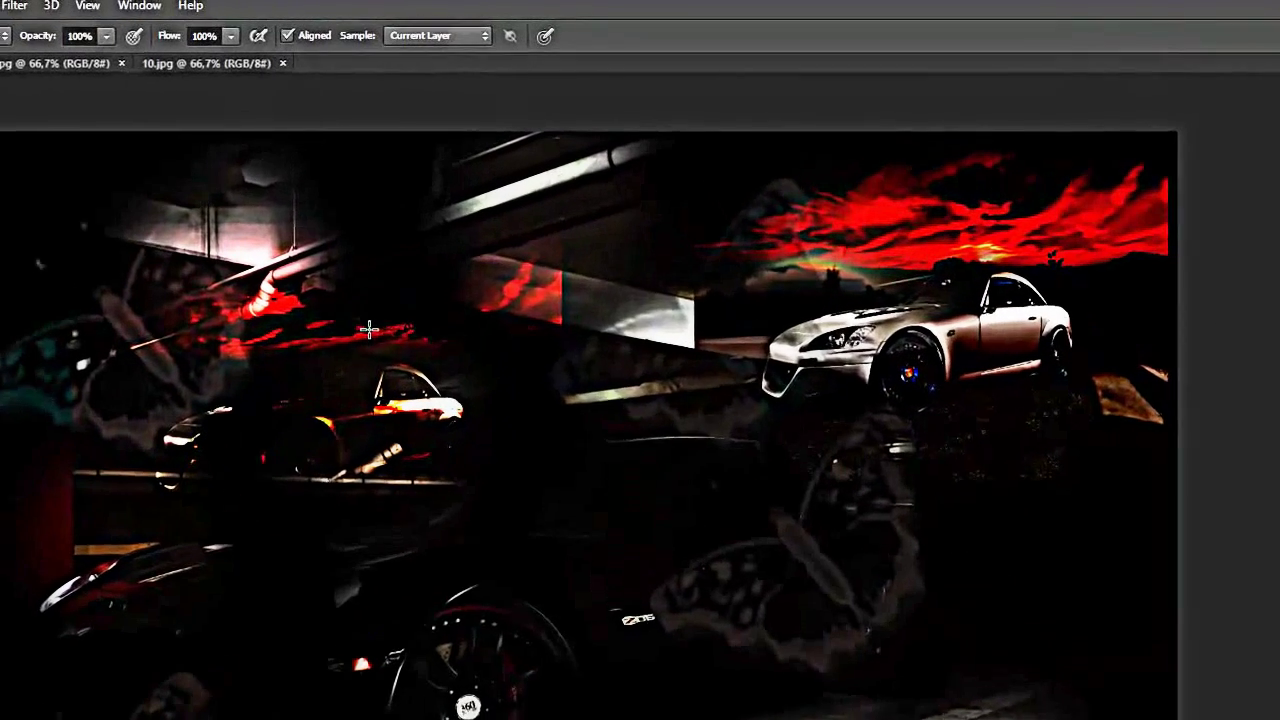
- Attempt cloning on the canvas three times, dismissing each missing-source-point error
click(369, 330)
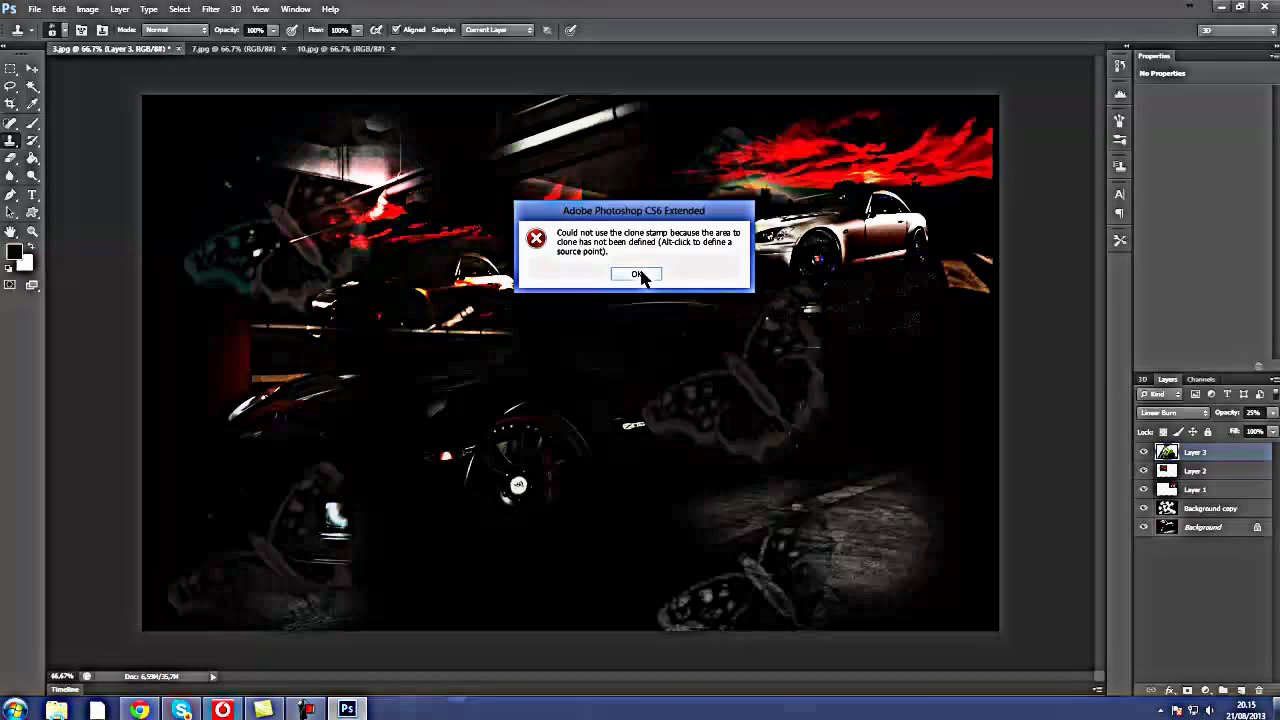
click(642, 400)
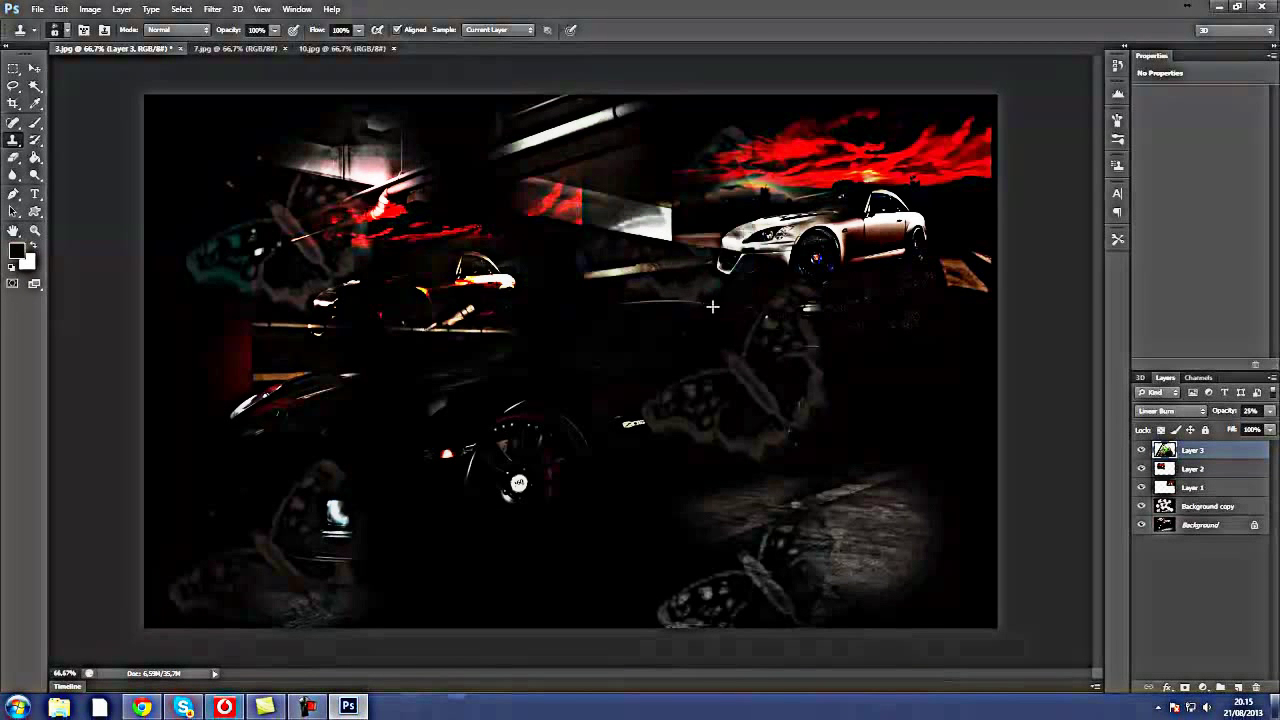
click(856, 234)
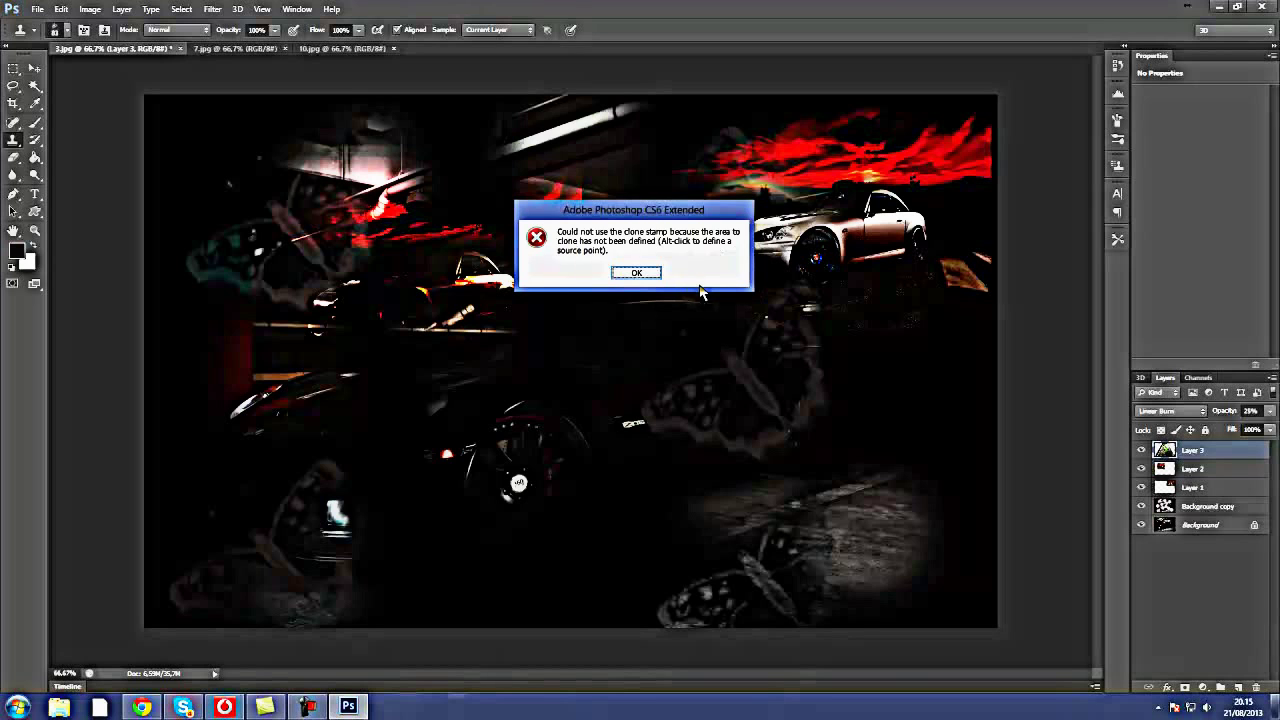
click(645, 272)
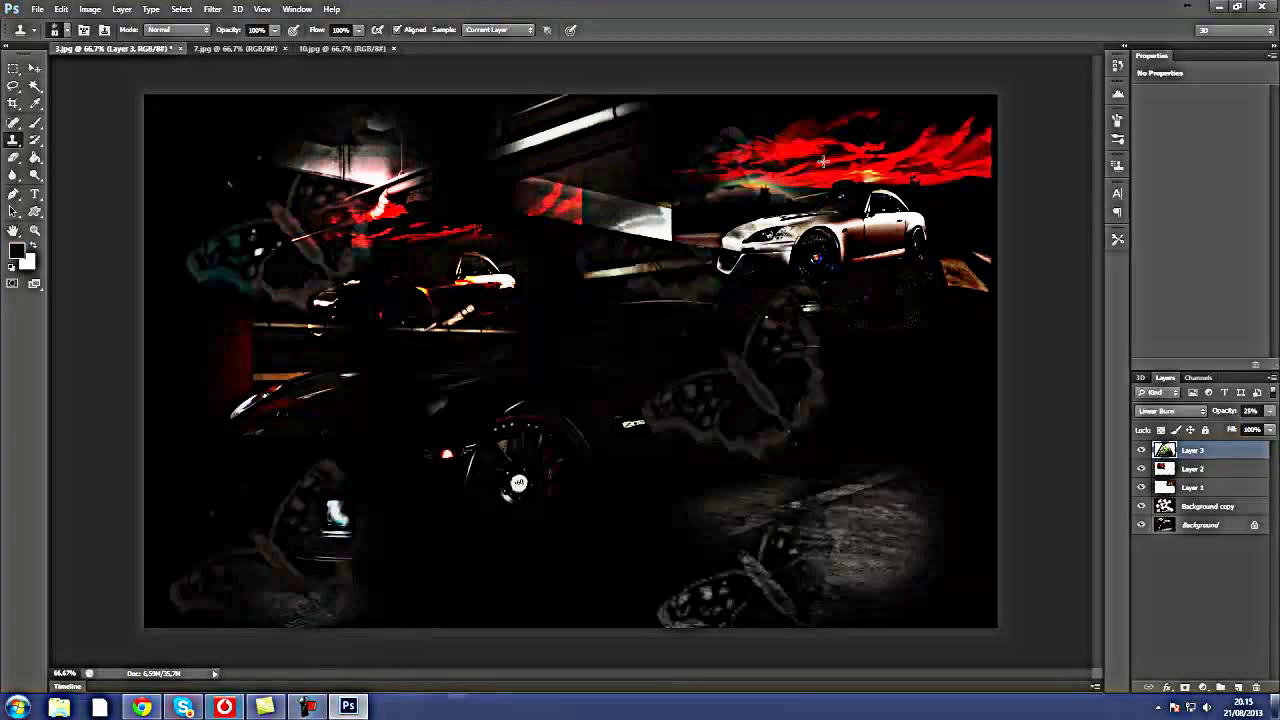
click(312, 242)
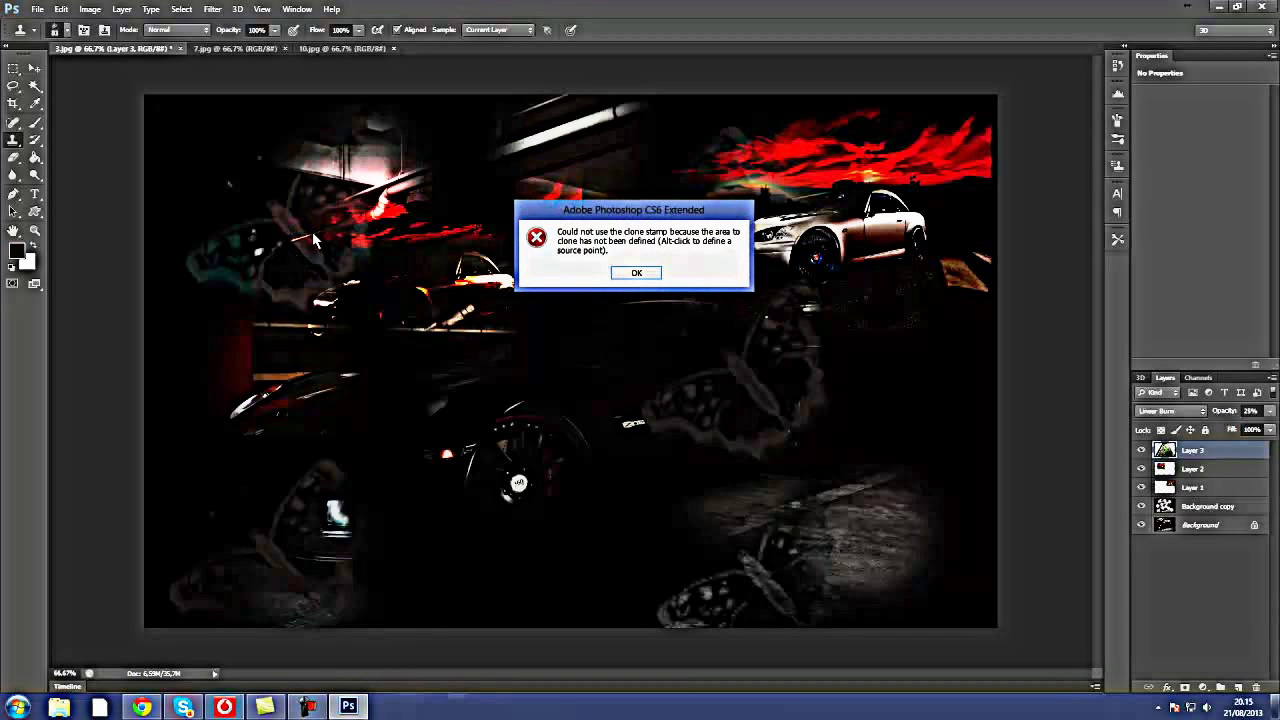
click(635, 274)
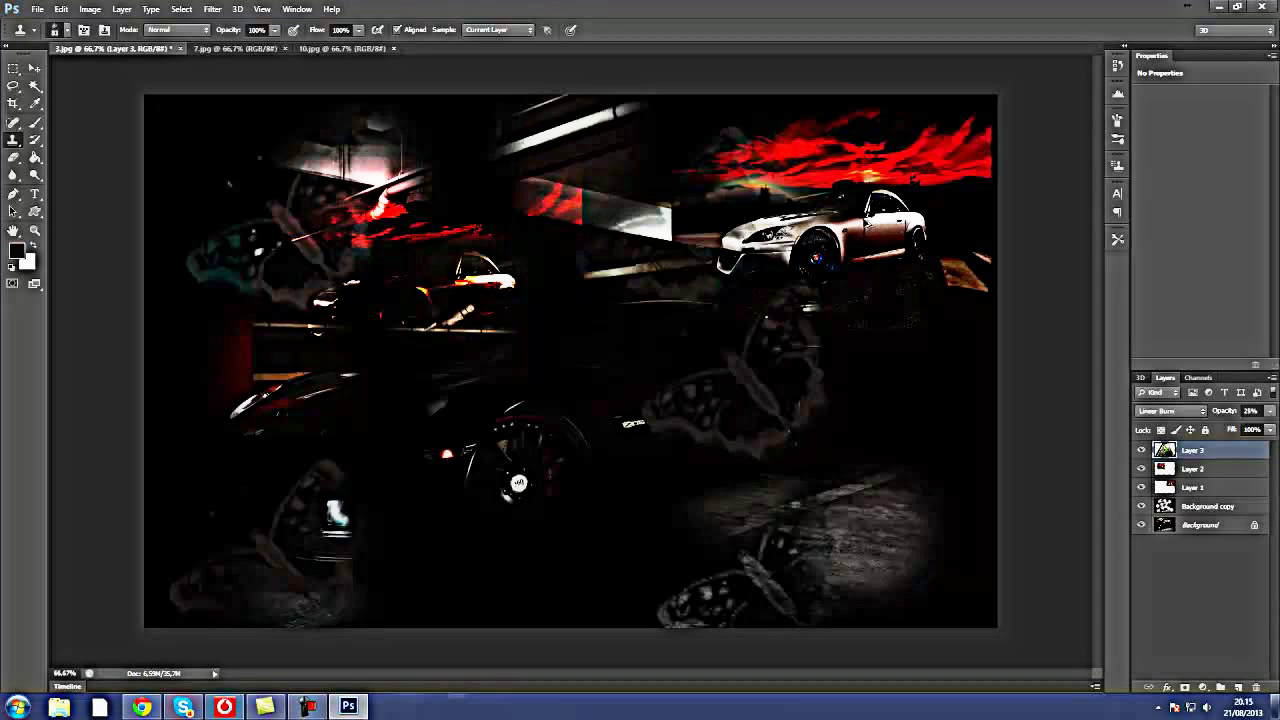
- Duplicate the Layer 3 copy car image and place the duplicate up and to the left
drag(240, 258, 272, 249)
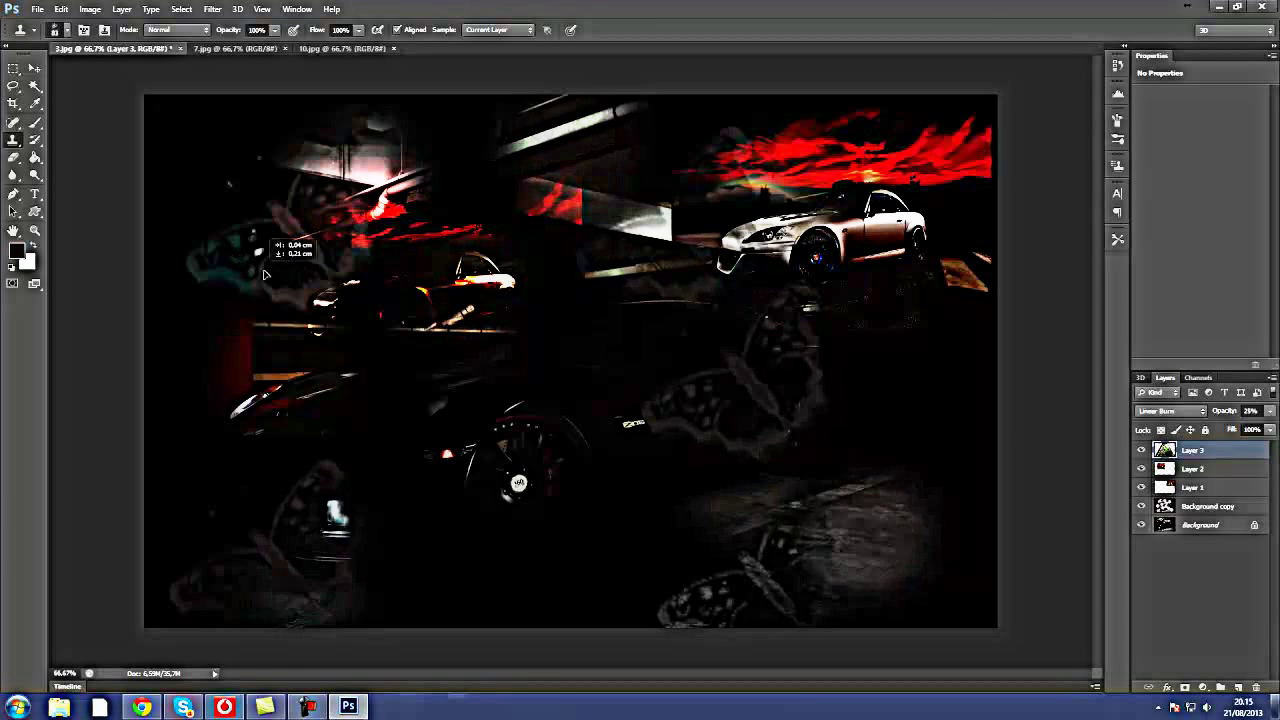
click(272, 249)
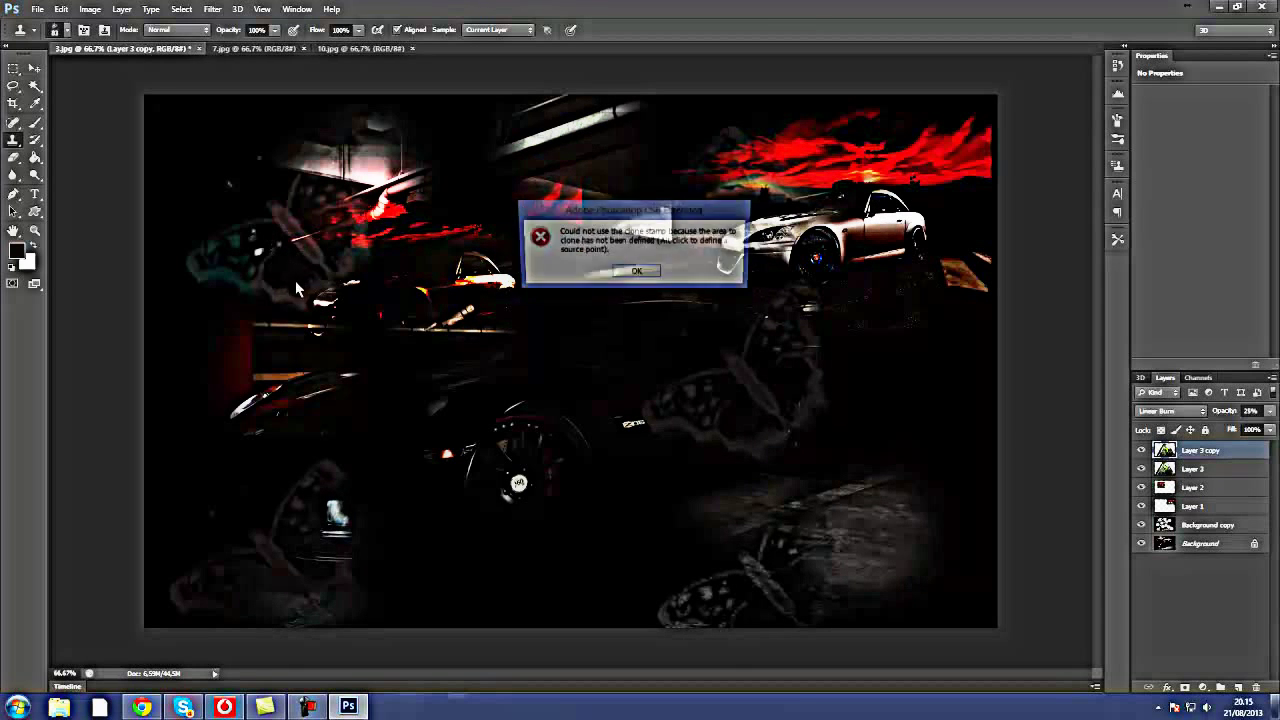
click(650, 275)
alt+click(430, 288)
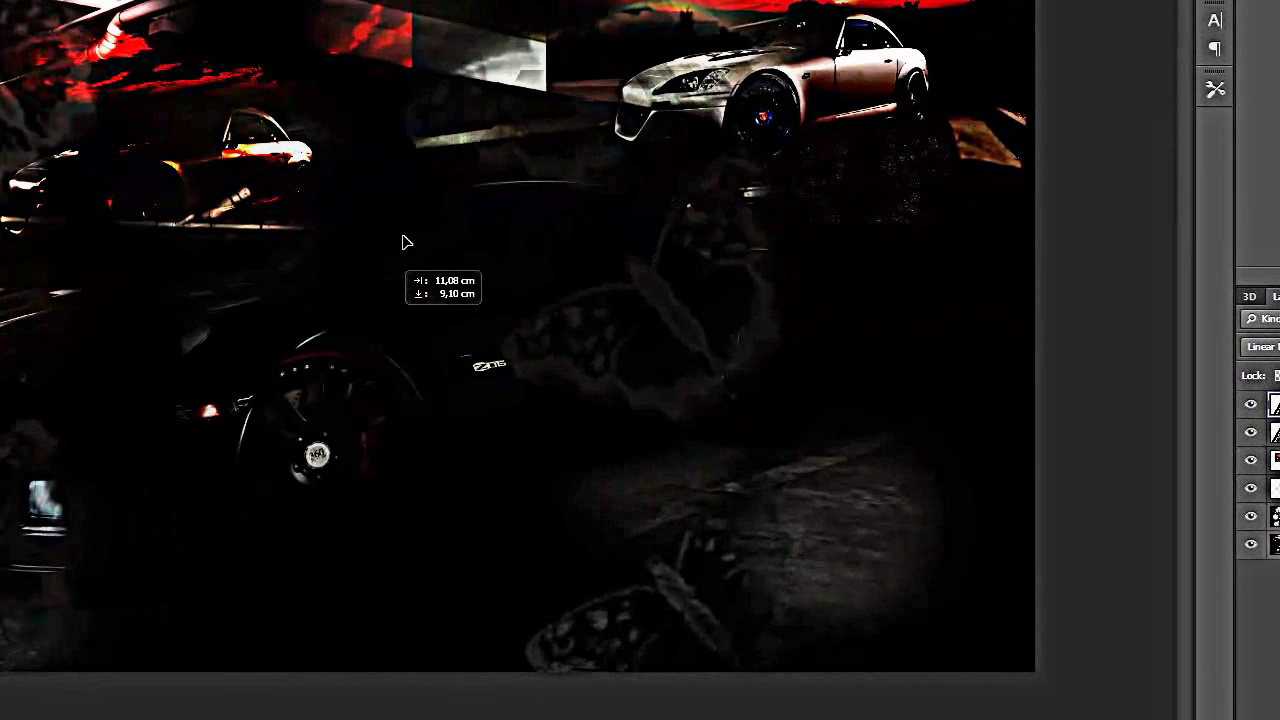
drag(405, 242, 733, 258)
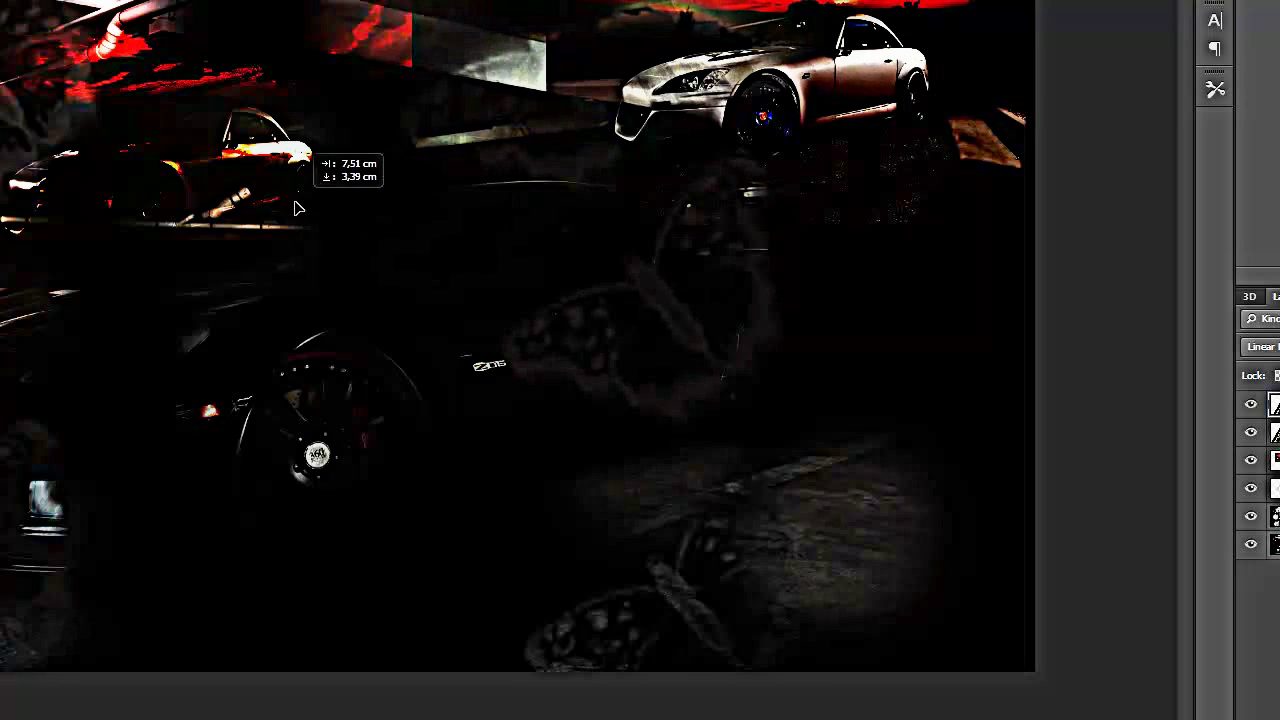
drag(733, 258, 247, 170)
- Select the Background copy layer, dismissing further clone-source errors along the way
click(165, 110)
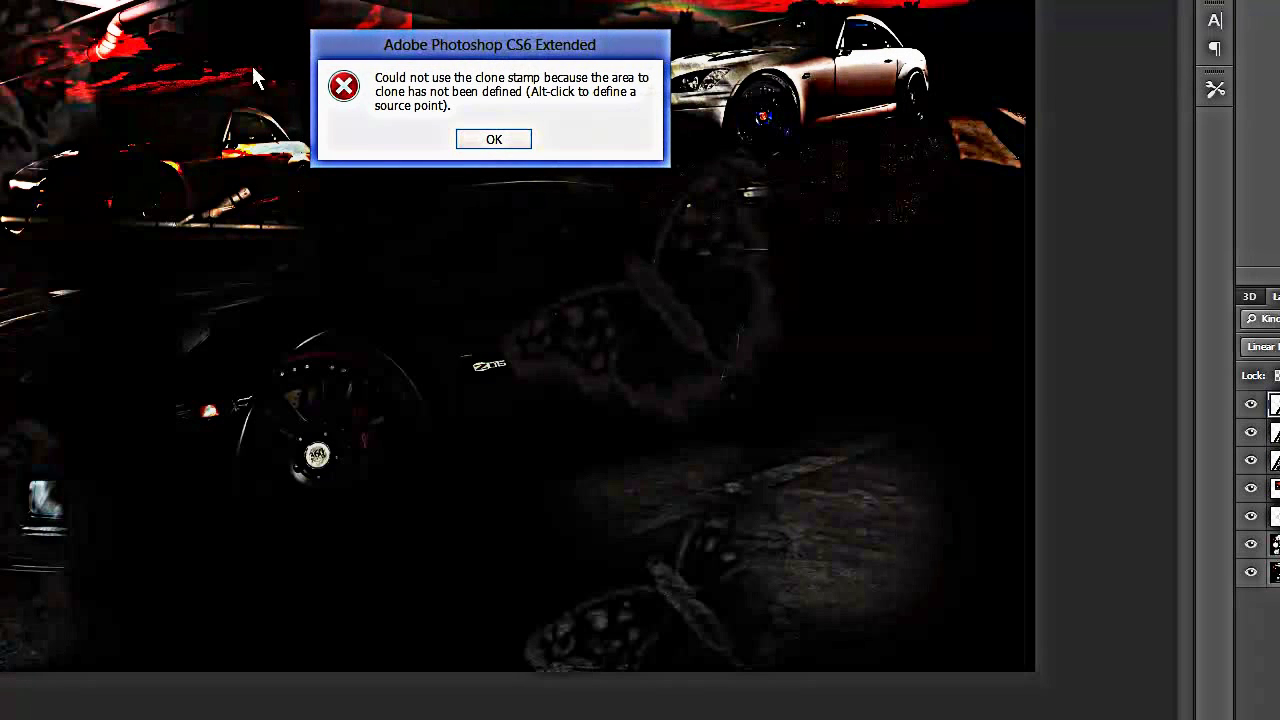
click(491, 141)
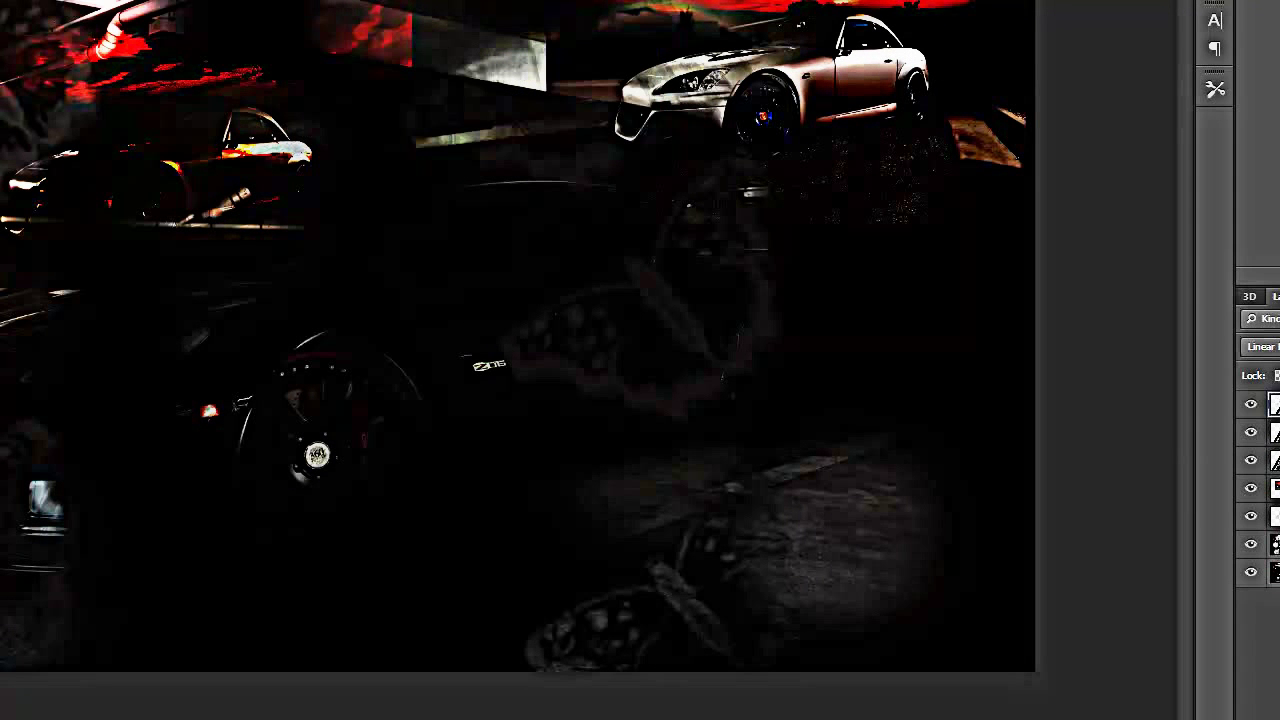
click(1270, 543)
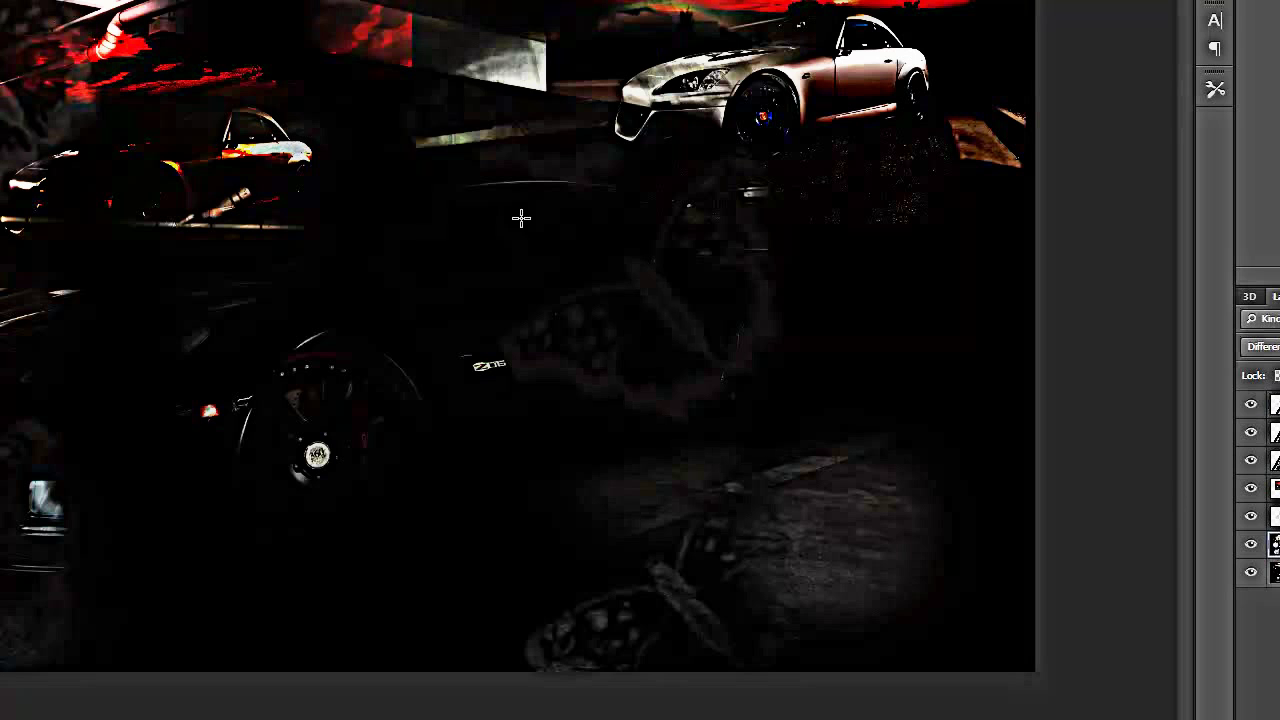
alt+right_click(774, 100)
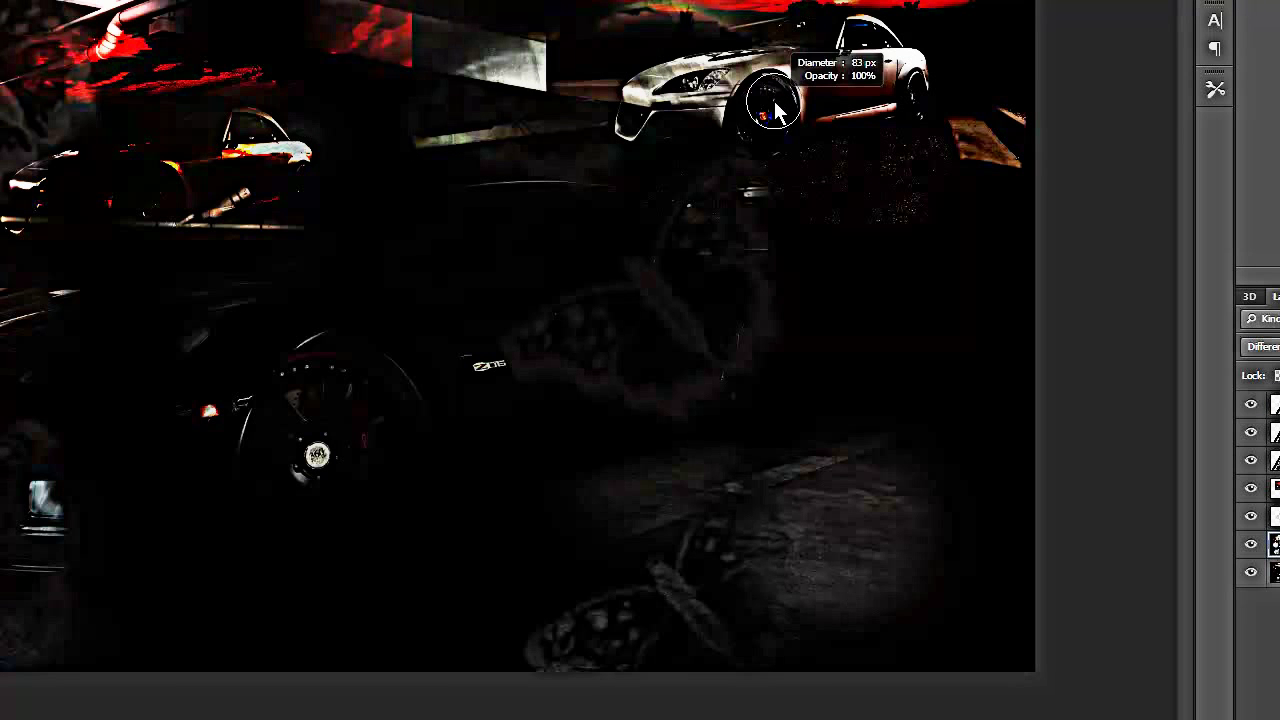
click(65, 185)
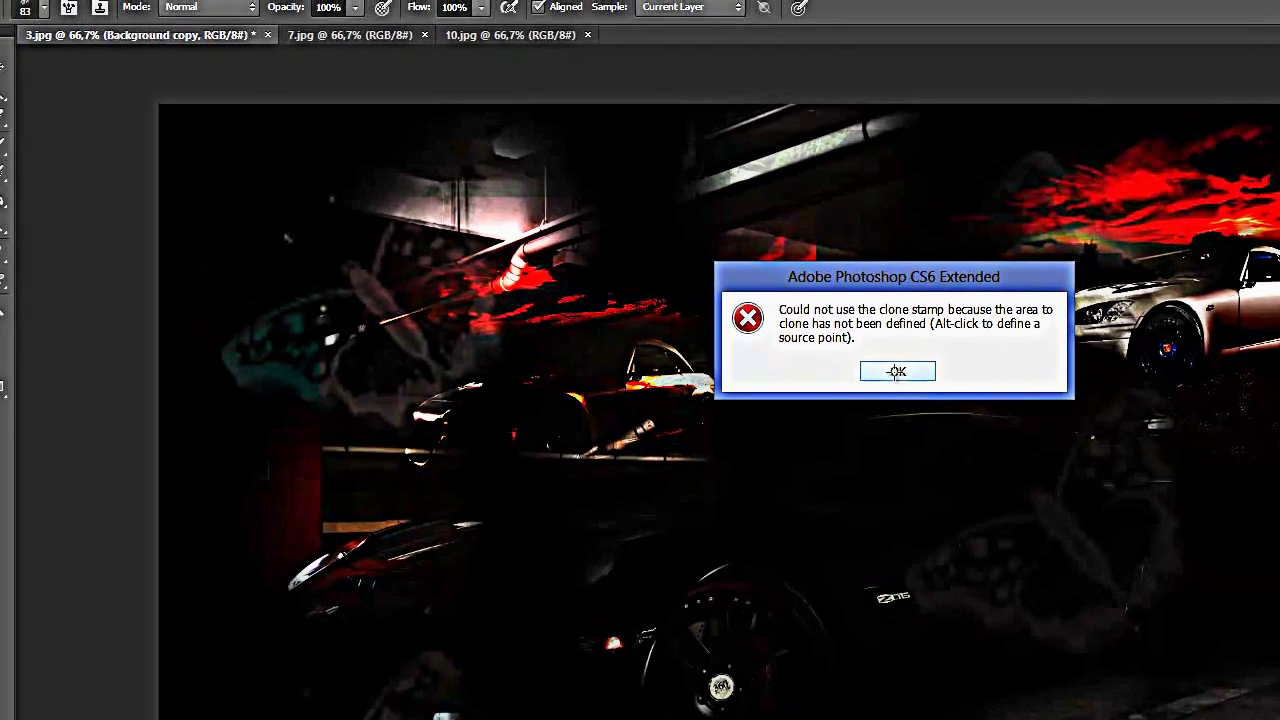
click(893, 373)
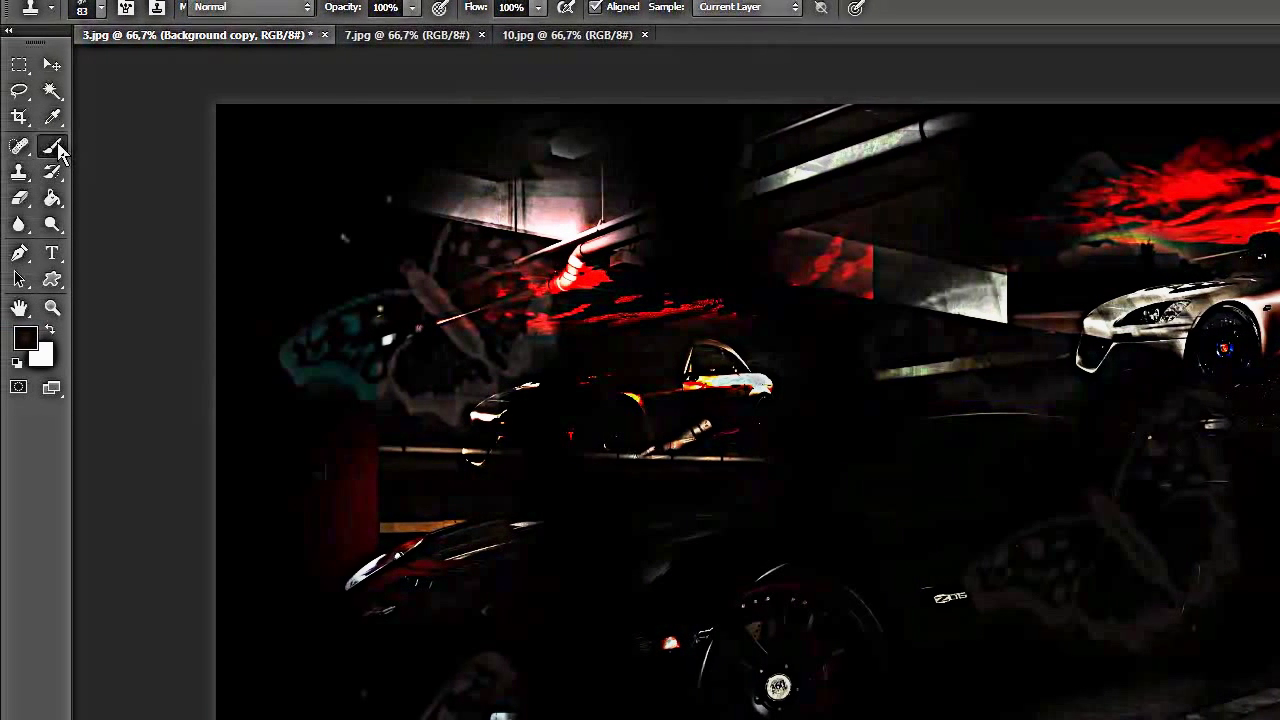
- Dab a soft brush over the top-left area and the lower wheel
click(55, 147)
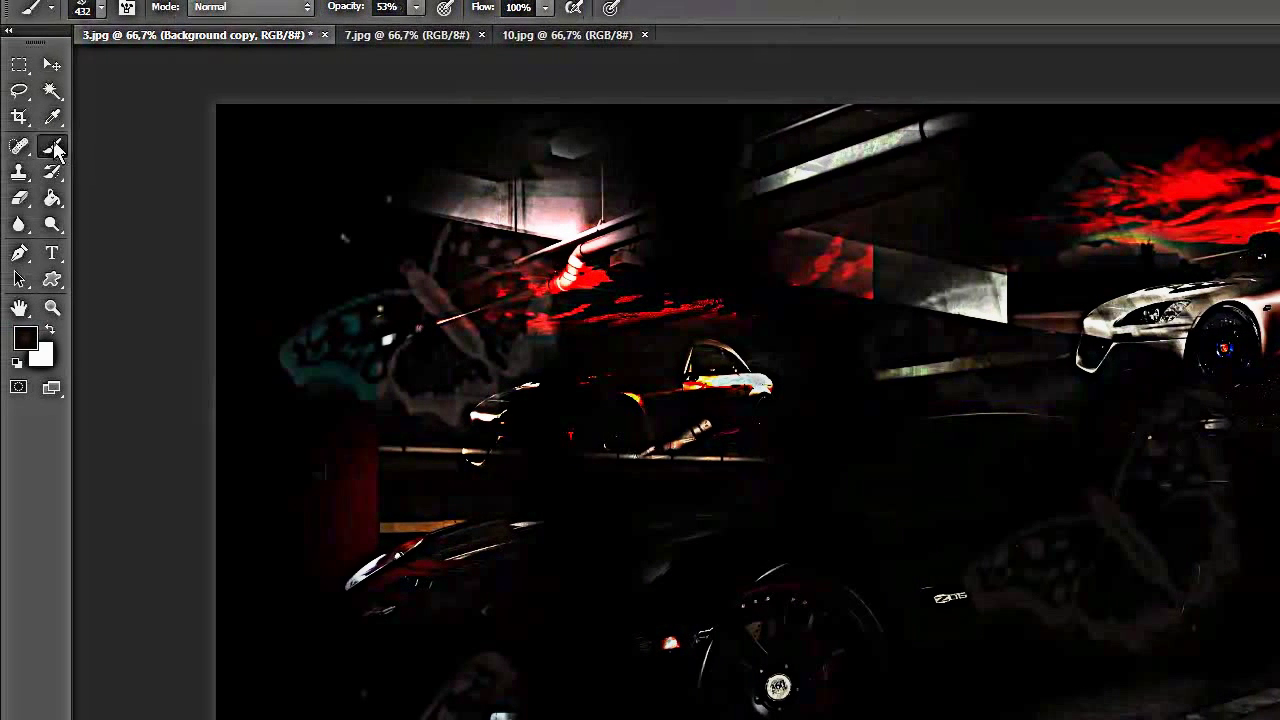
click(305, 180)
click(796, 559)
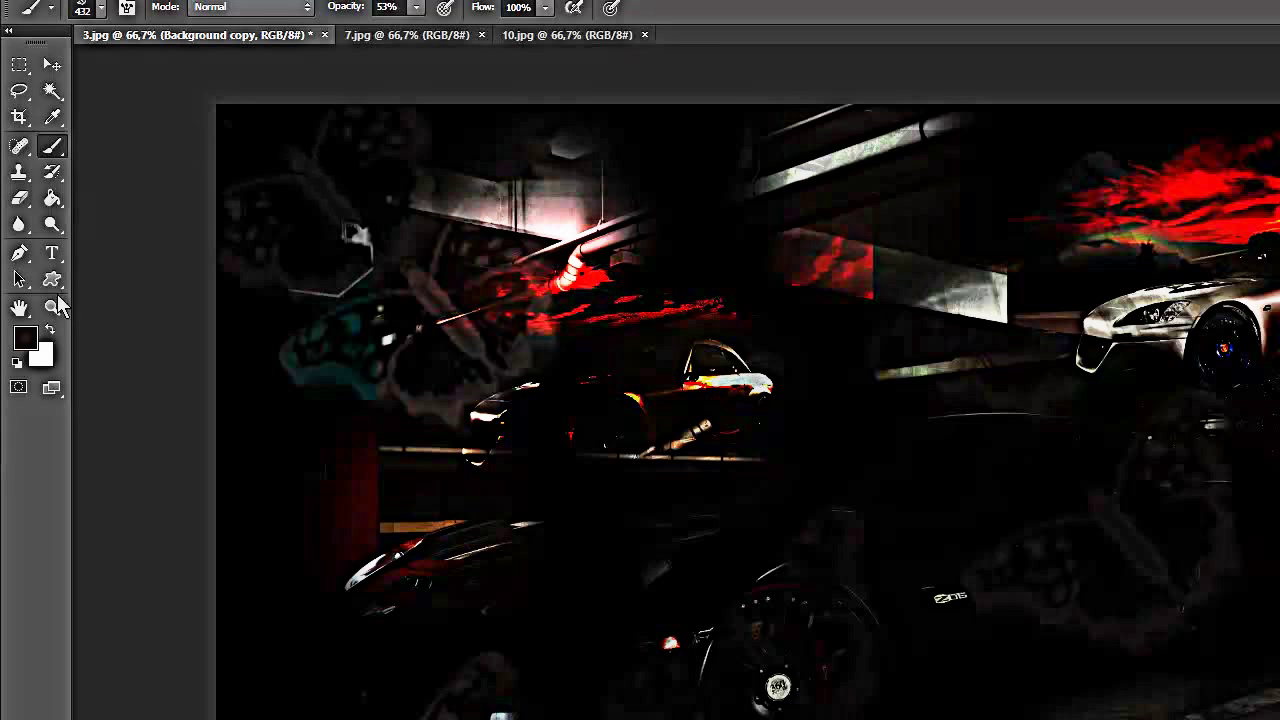
- Set the foreground colour to cb4016 and paint dabs over the butterflies from top to bottom
click(25, 340)
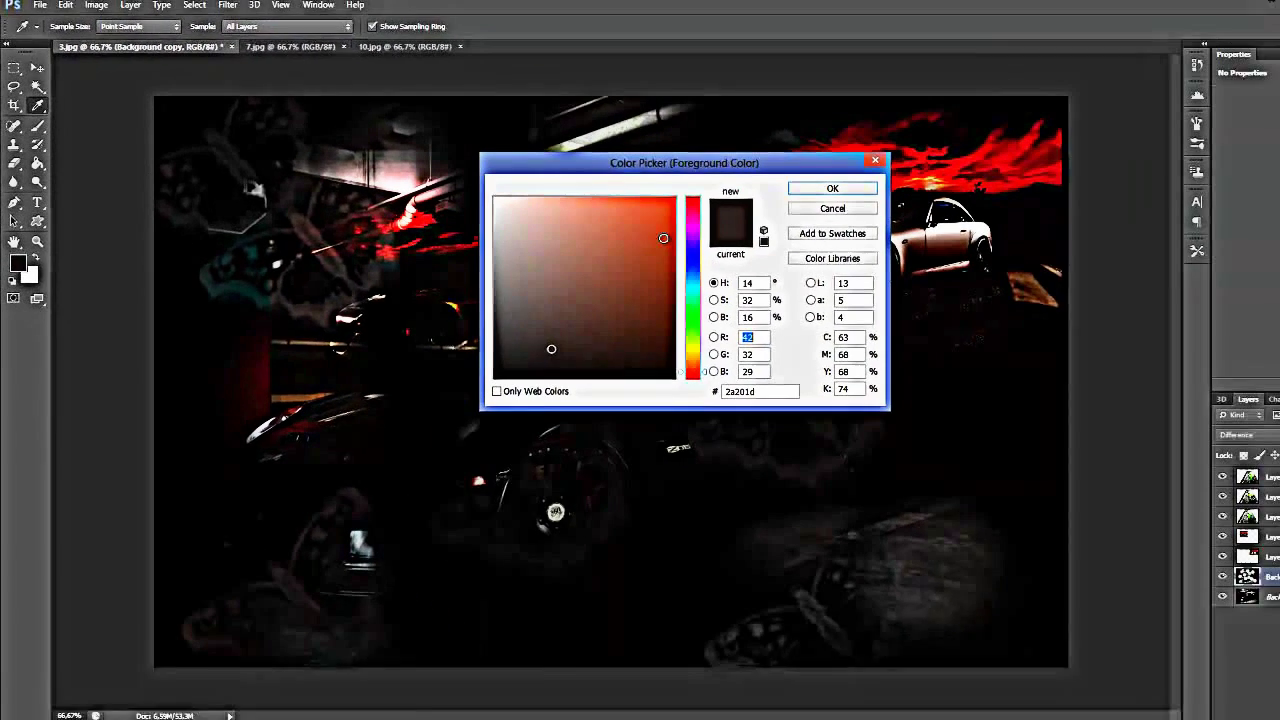
click(919, 301)
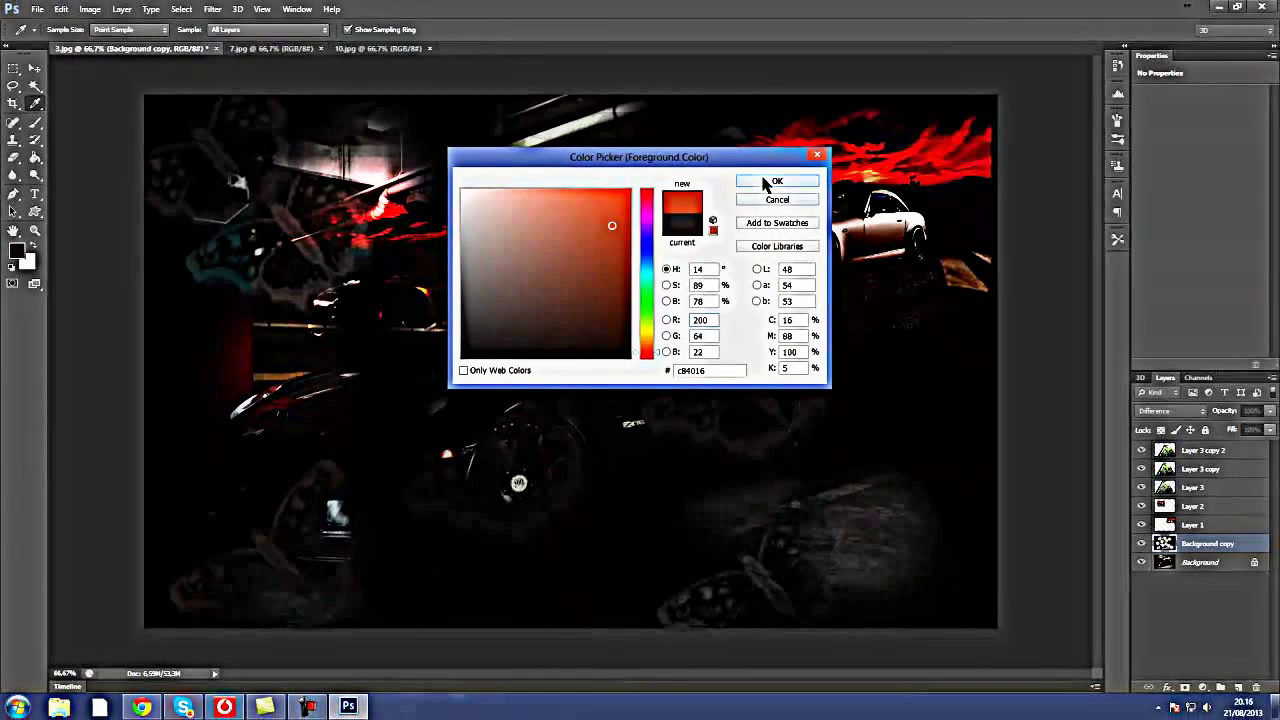
click(763, 183)
click(629, 195)
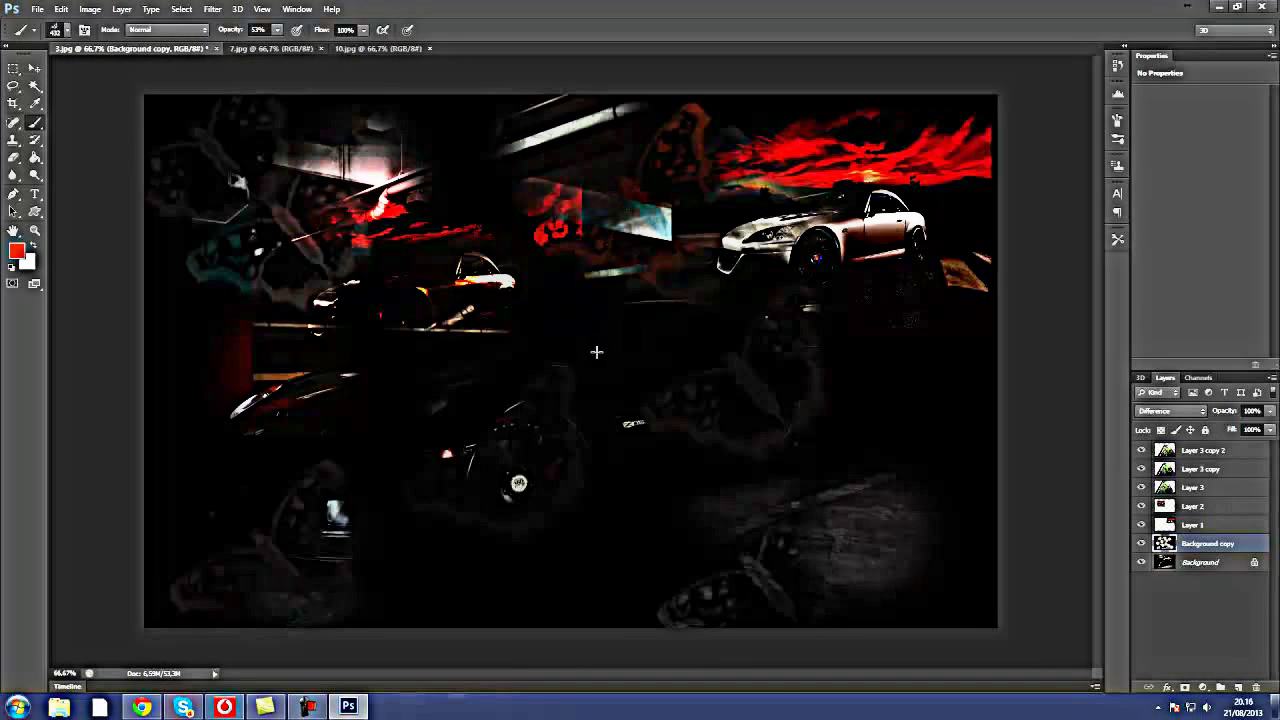
click(594, 349)
click(610, 490)
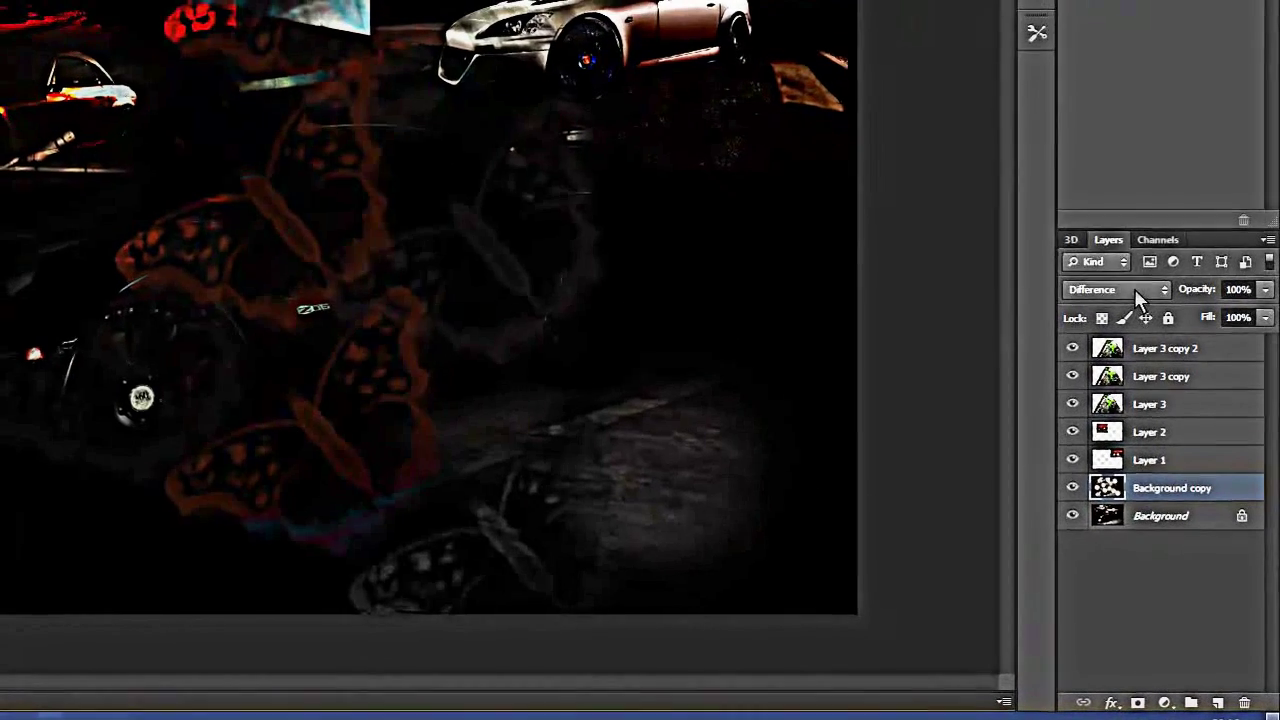
- Try Divide and Saturation blend modes on Background copy, settling on Lighter Color
click(1134, 288)
click(1101, 190)
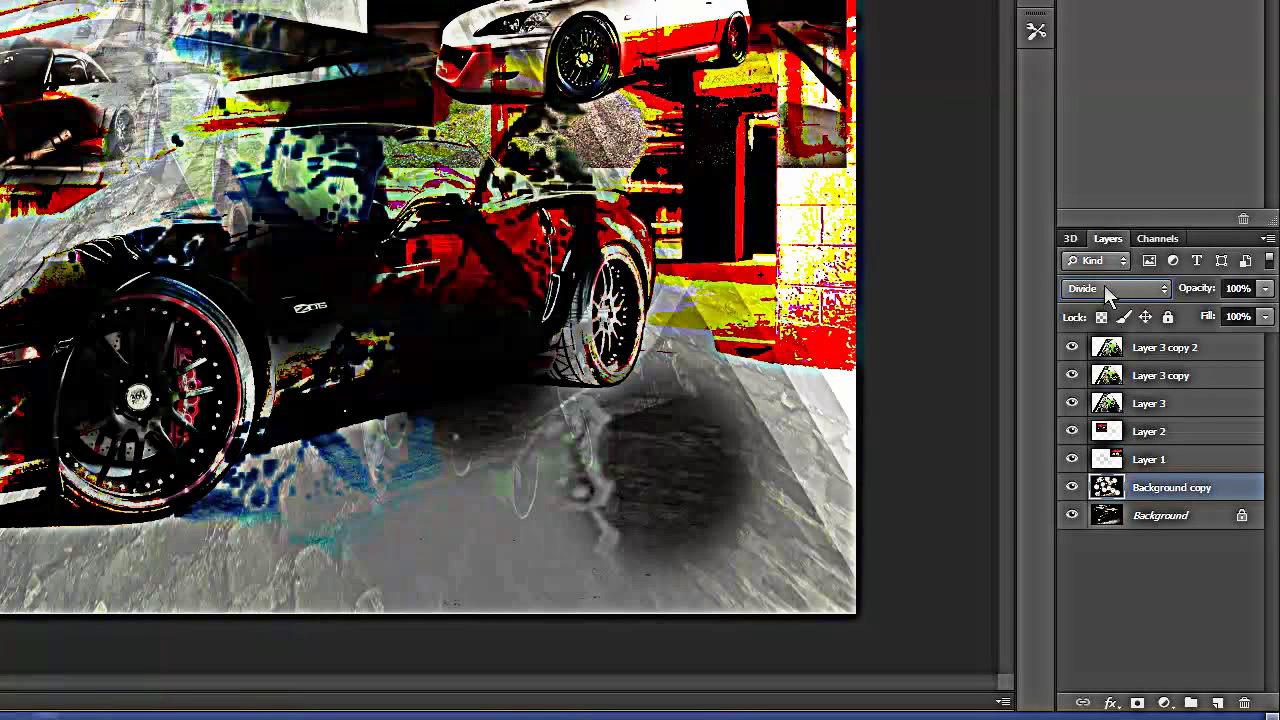
click(1106, 288)
click(1100, 235)
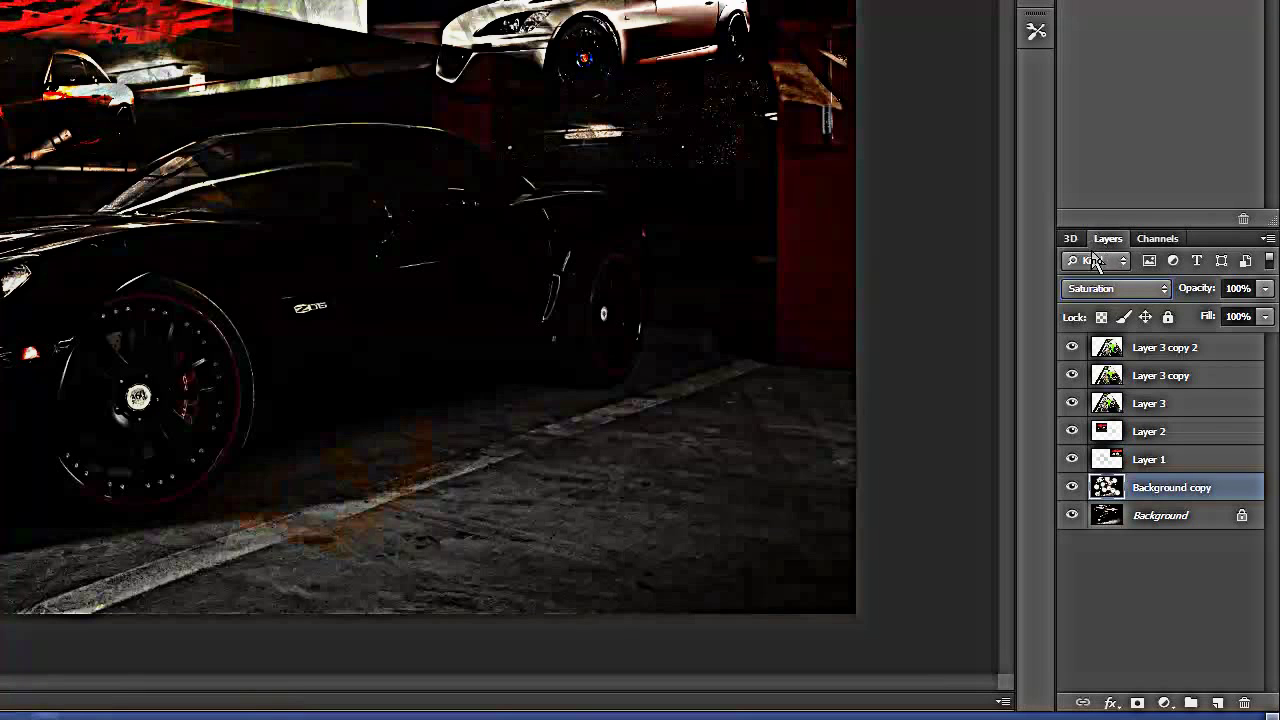
click(1128, 289)
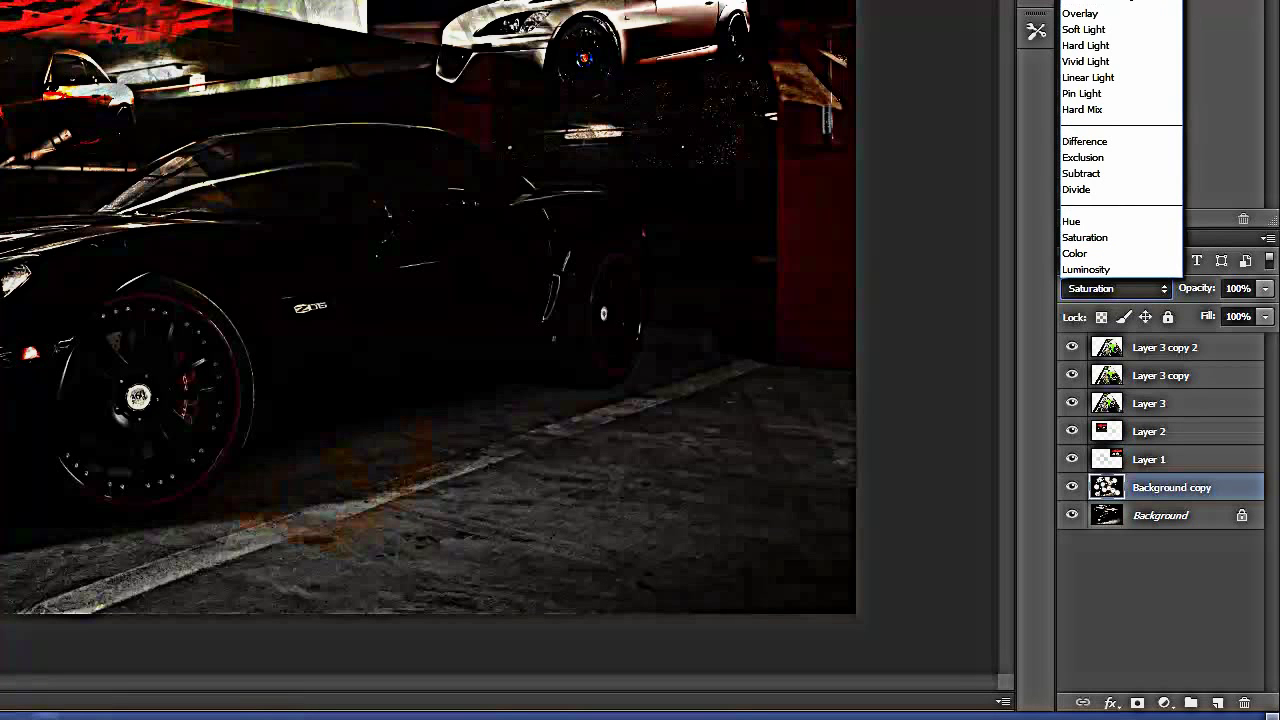
click(1128, 10)
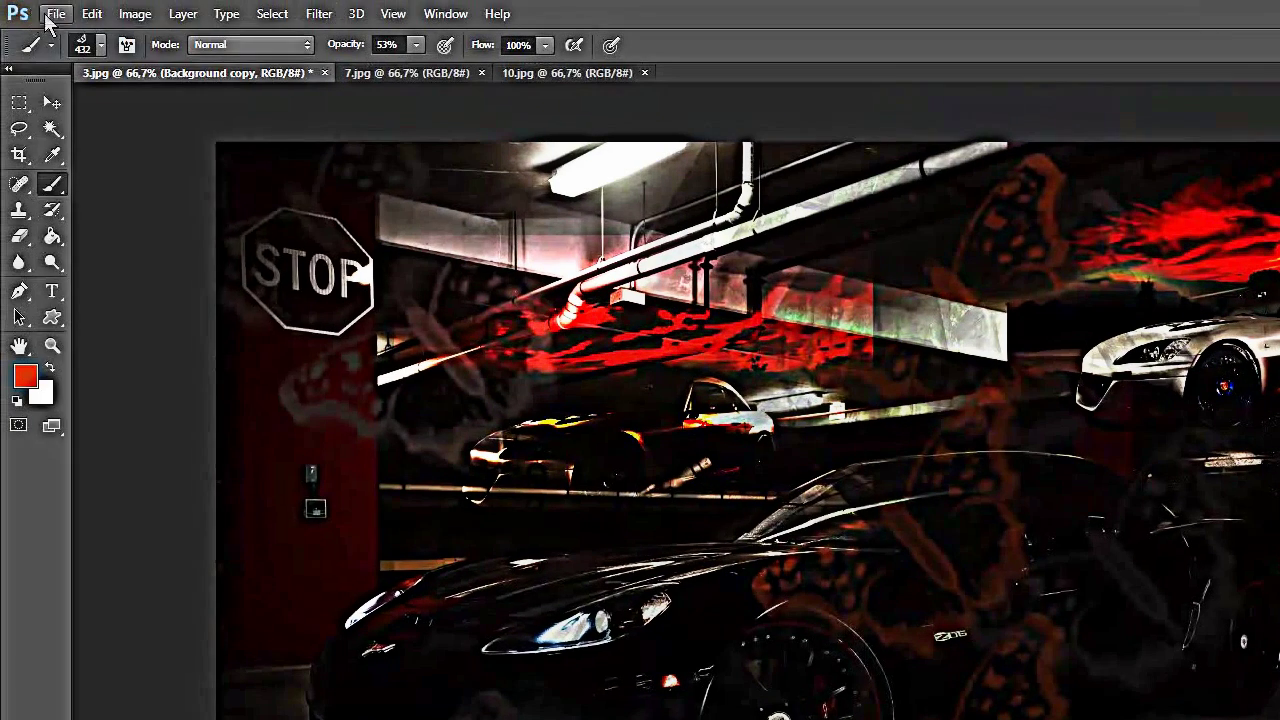
- Save the garage composite through Save for Web as an optimized GIF
click(56, 14)
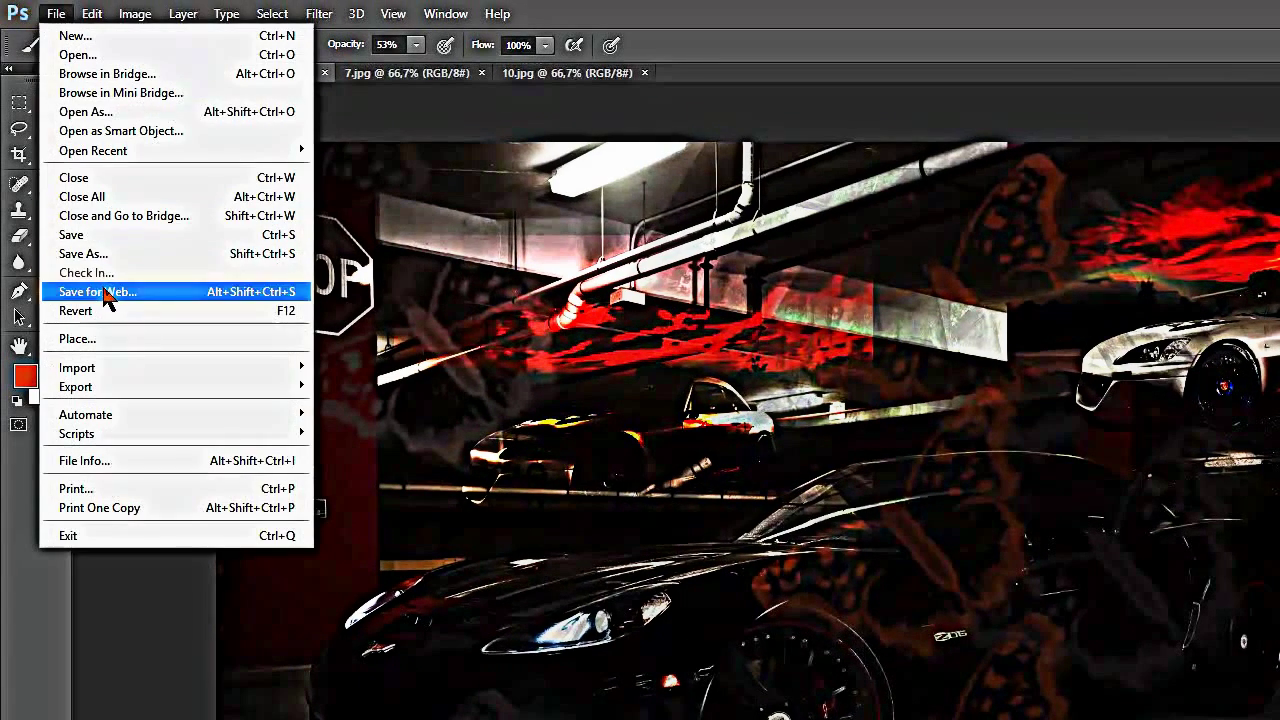
click(100, 291)
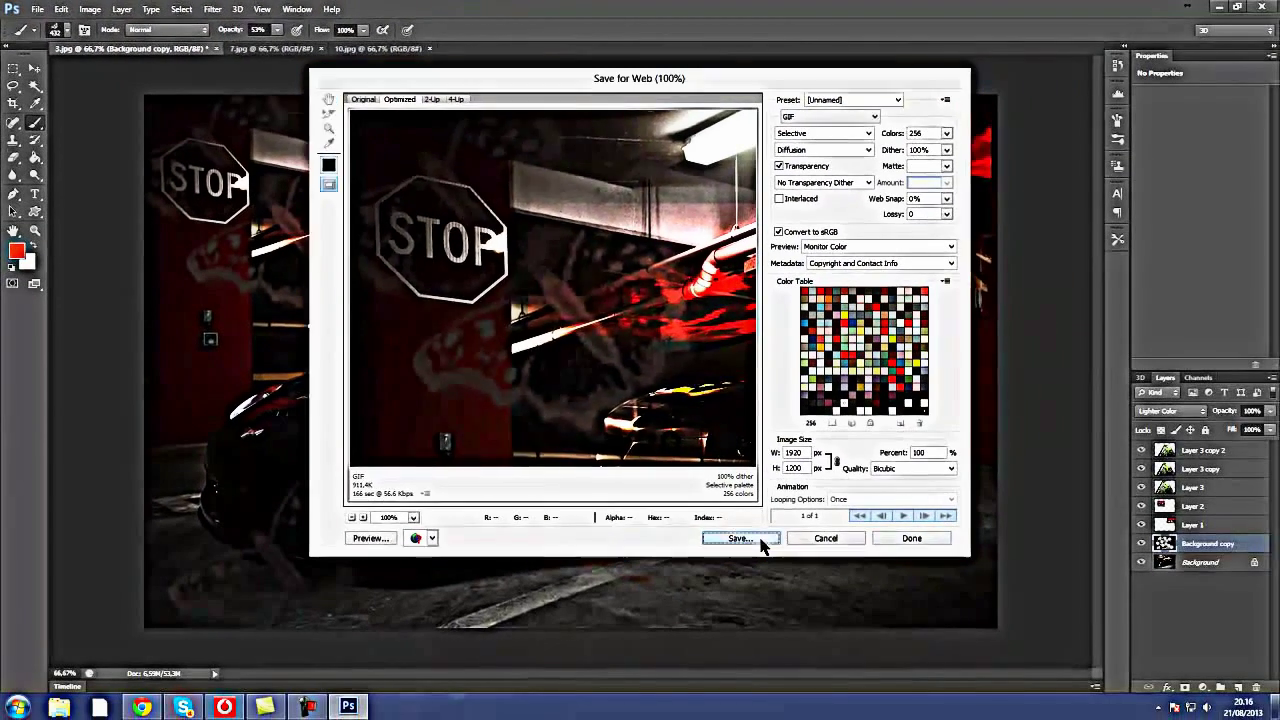
click(758, 540)
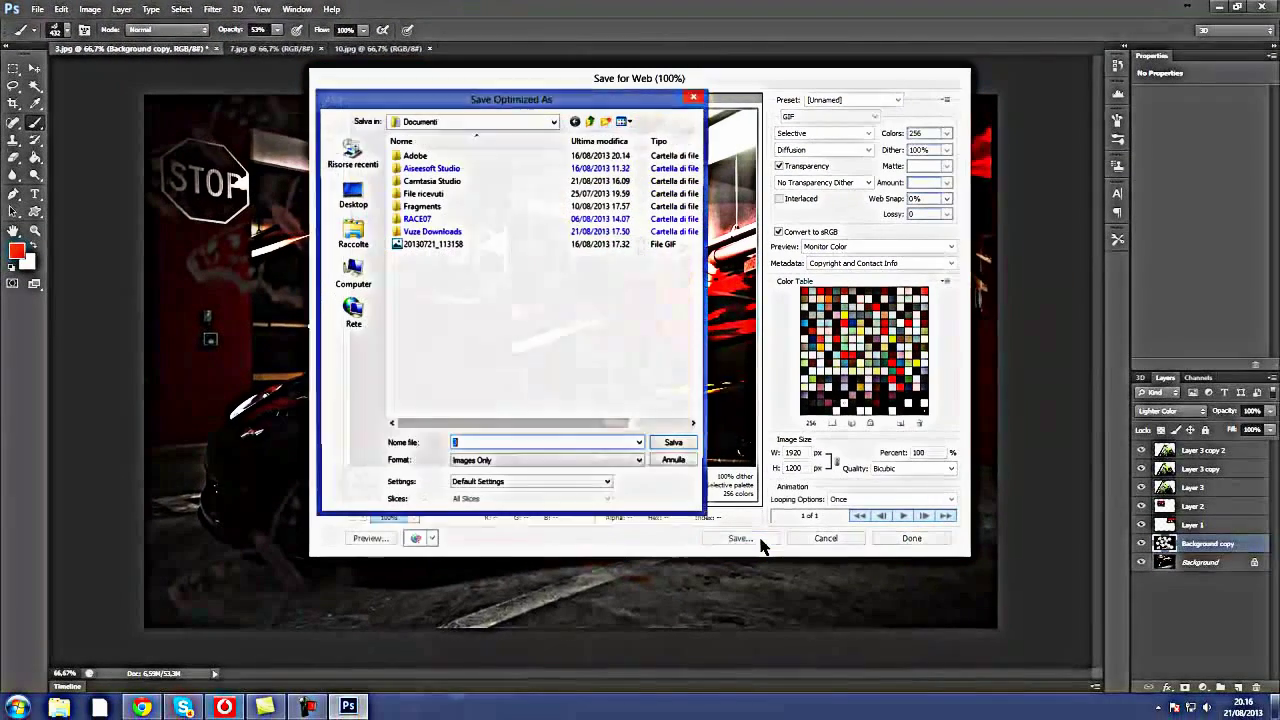
click(676, 445)
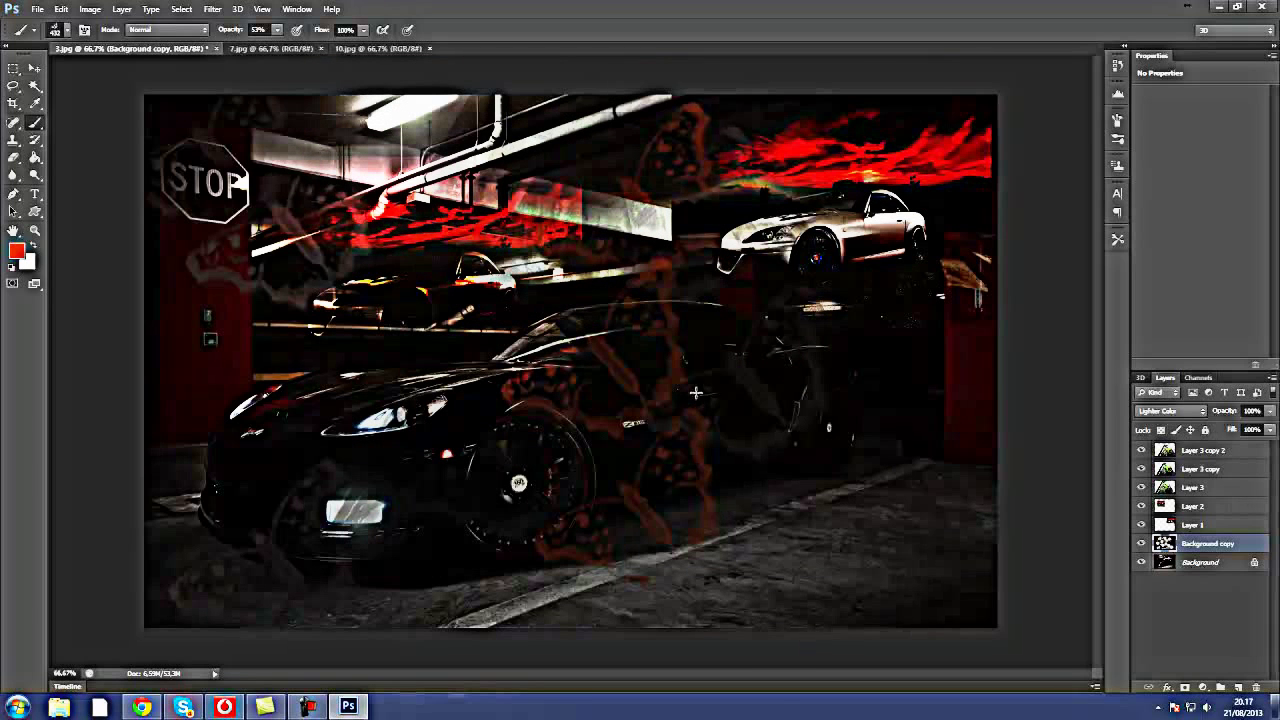
- Switch to 10.jpg and duplicate its Background layer into a Background copy
click(420, 50)
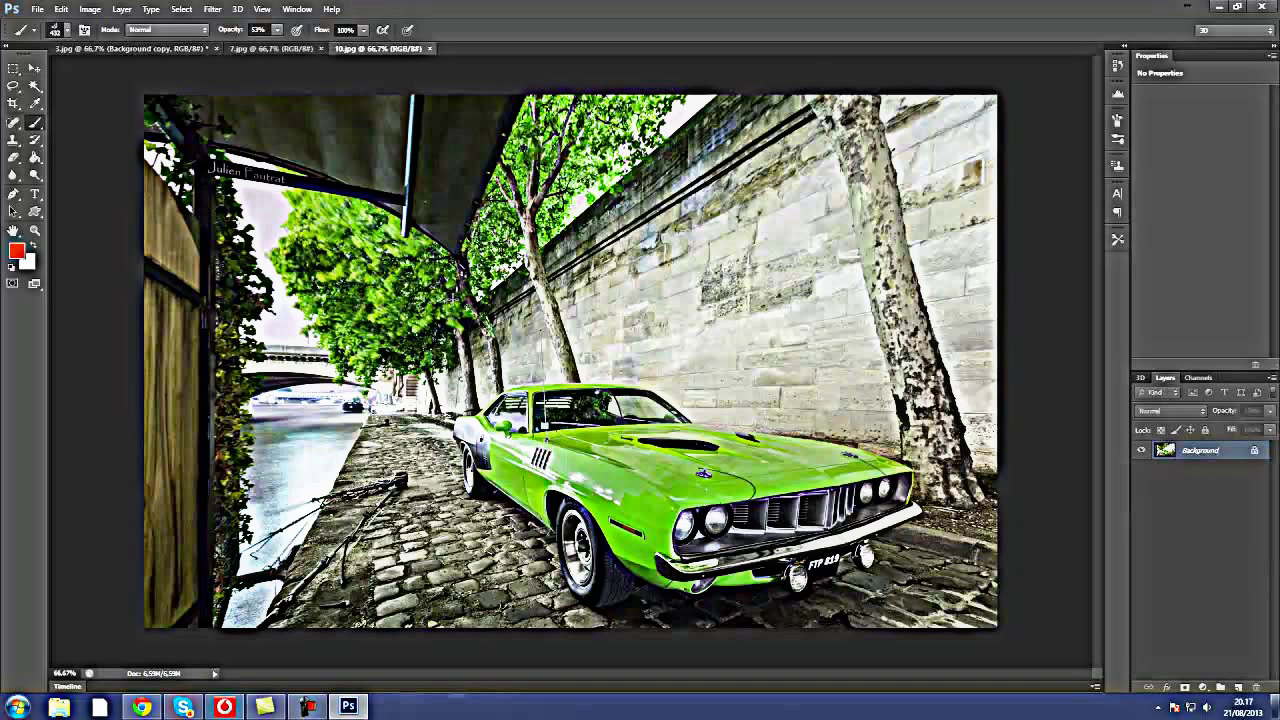
click(62, 10)
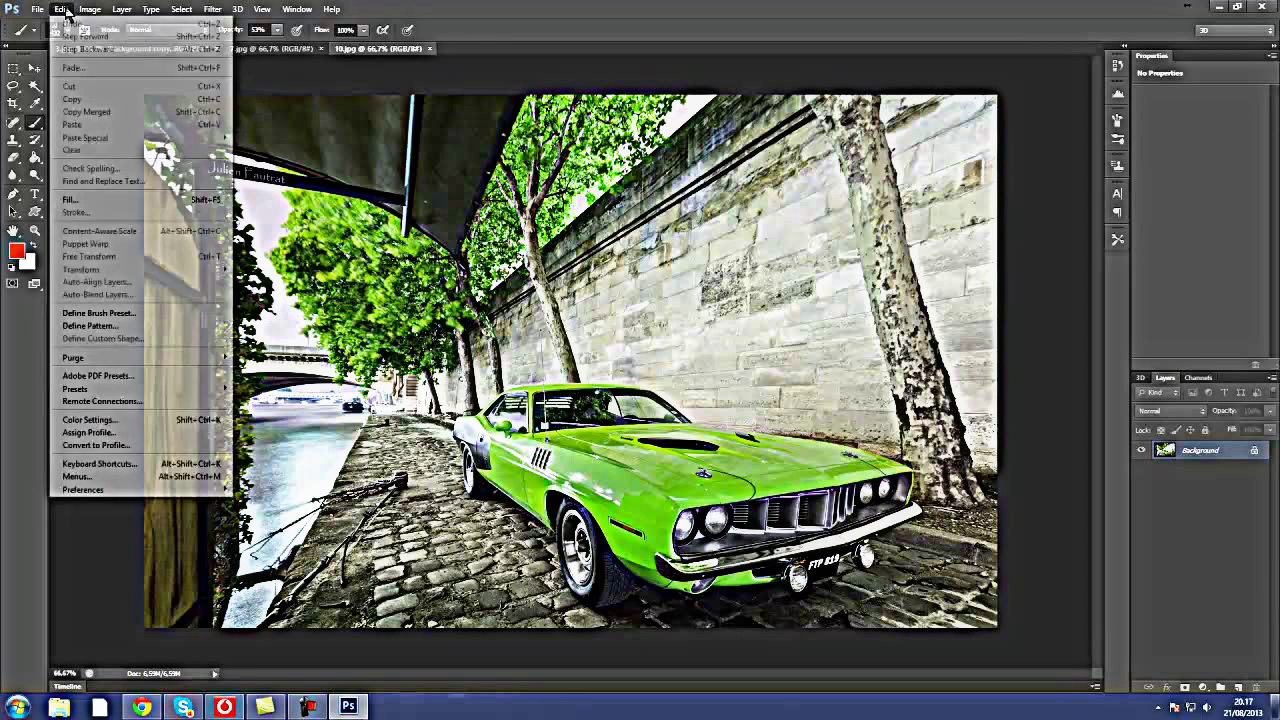
mouse_move(73, 357)
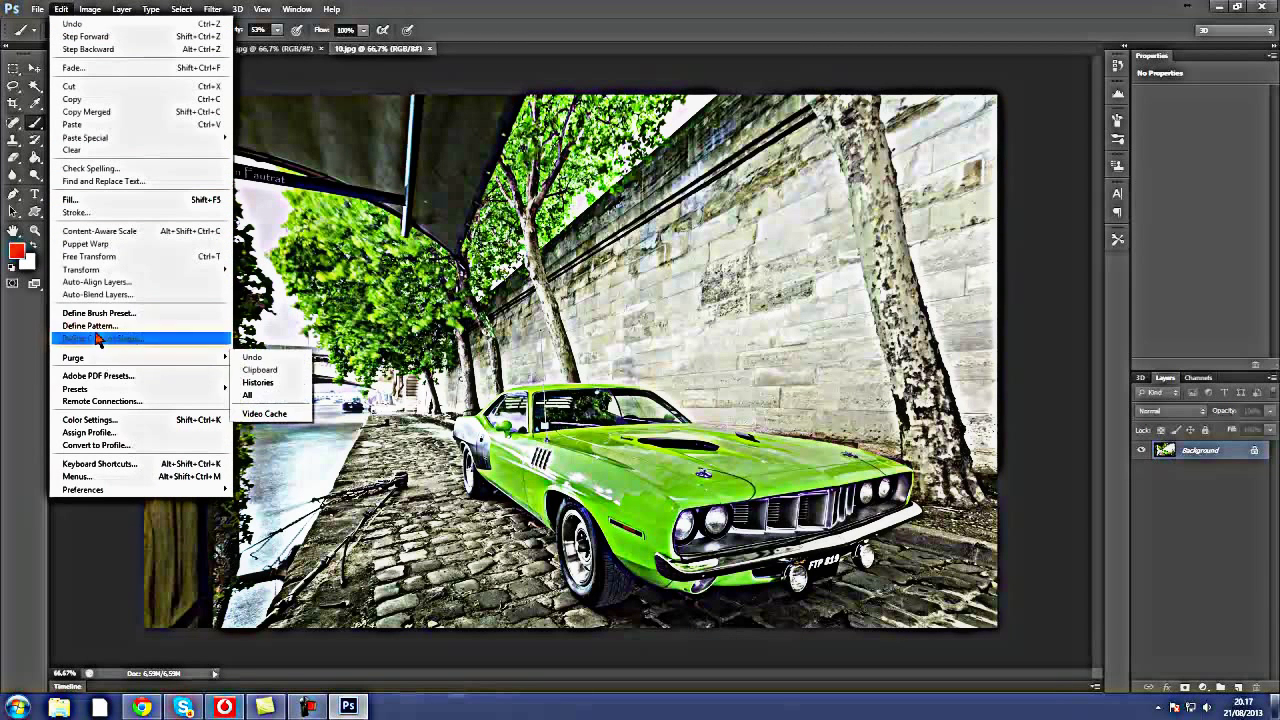
click(445, 365)
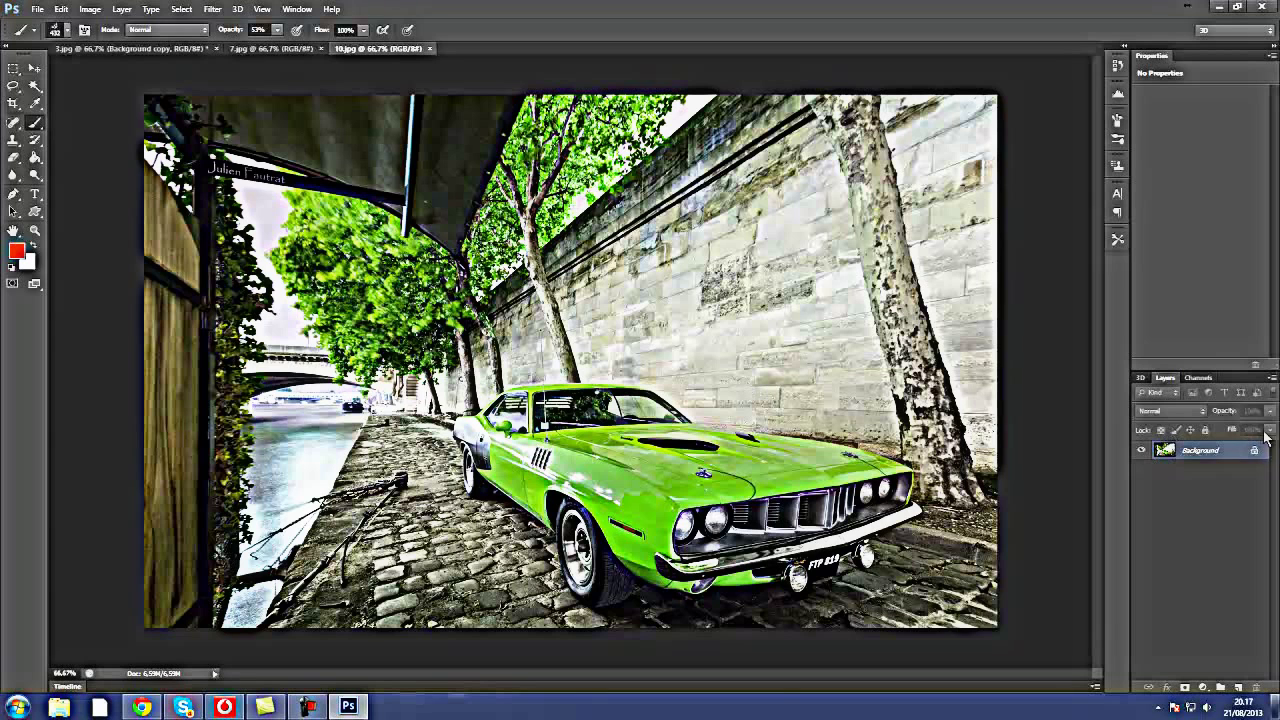
drag(1219, 443, 1236, 686)
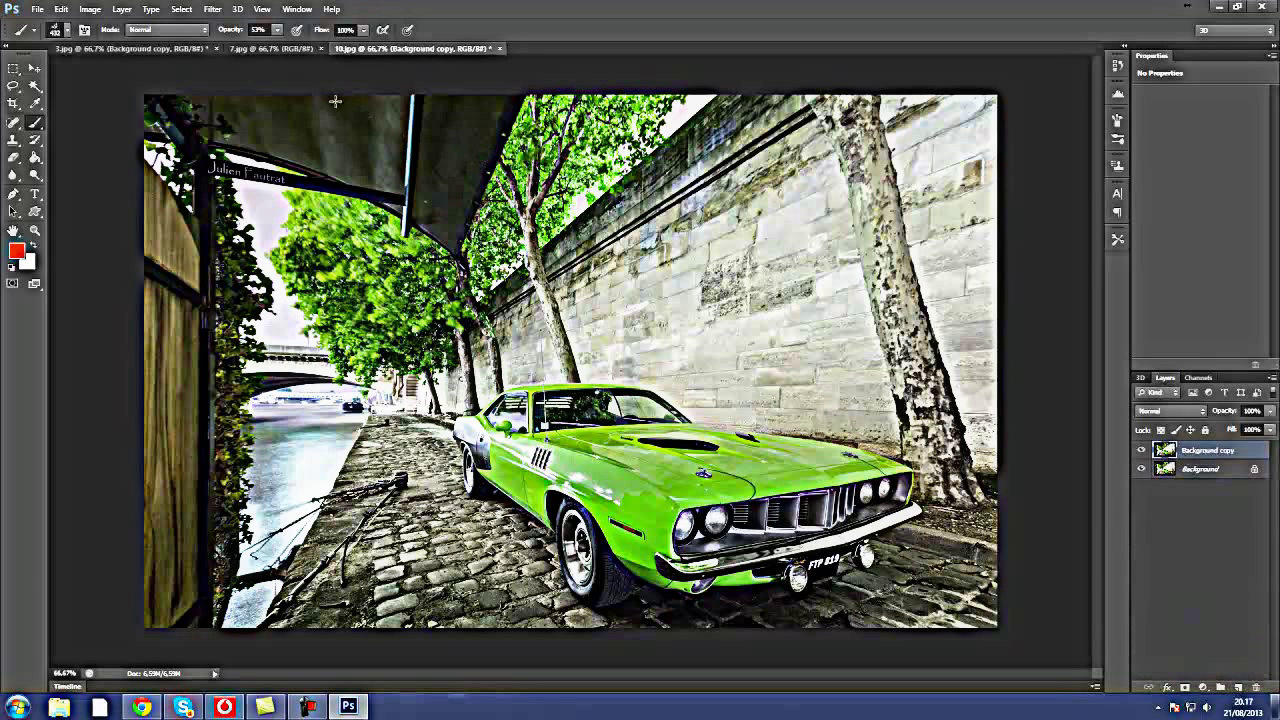
click(61, 9)
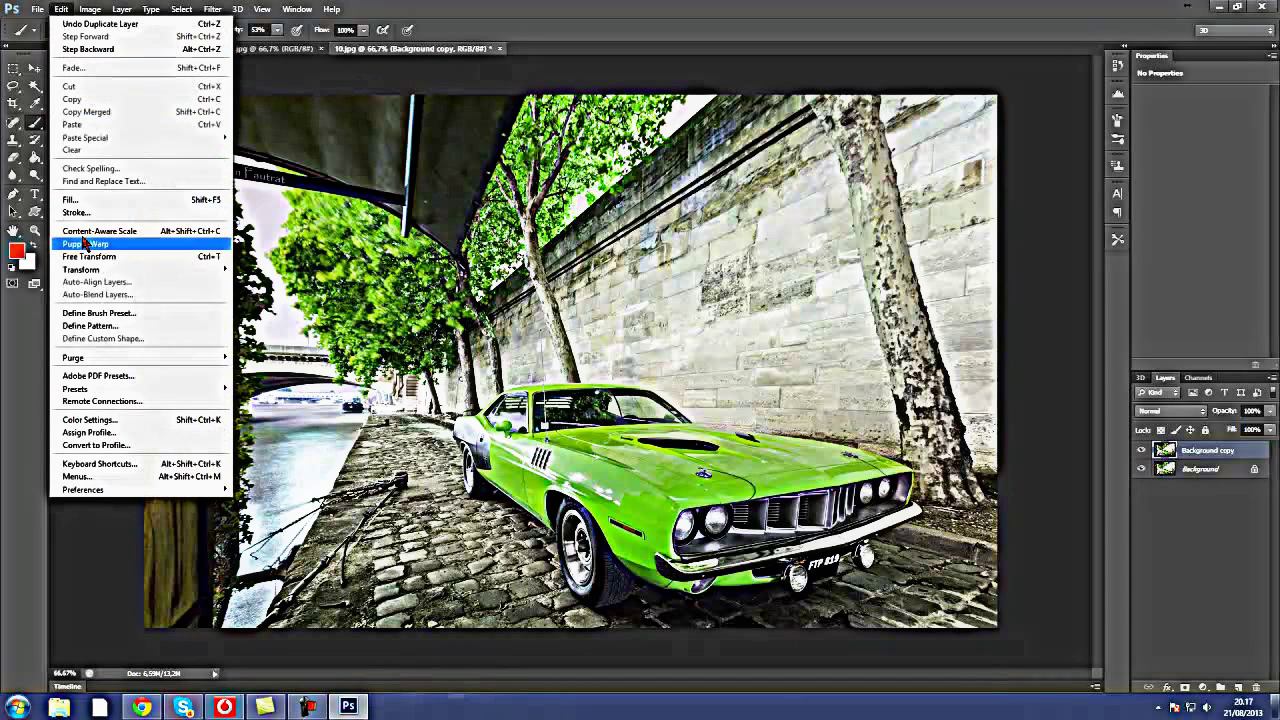
mouse_move(82, 269)
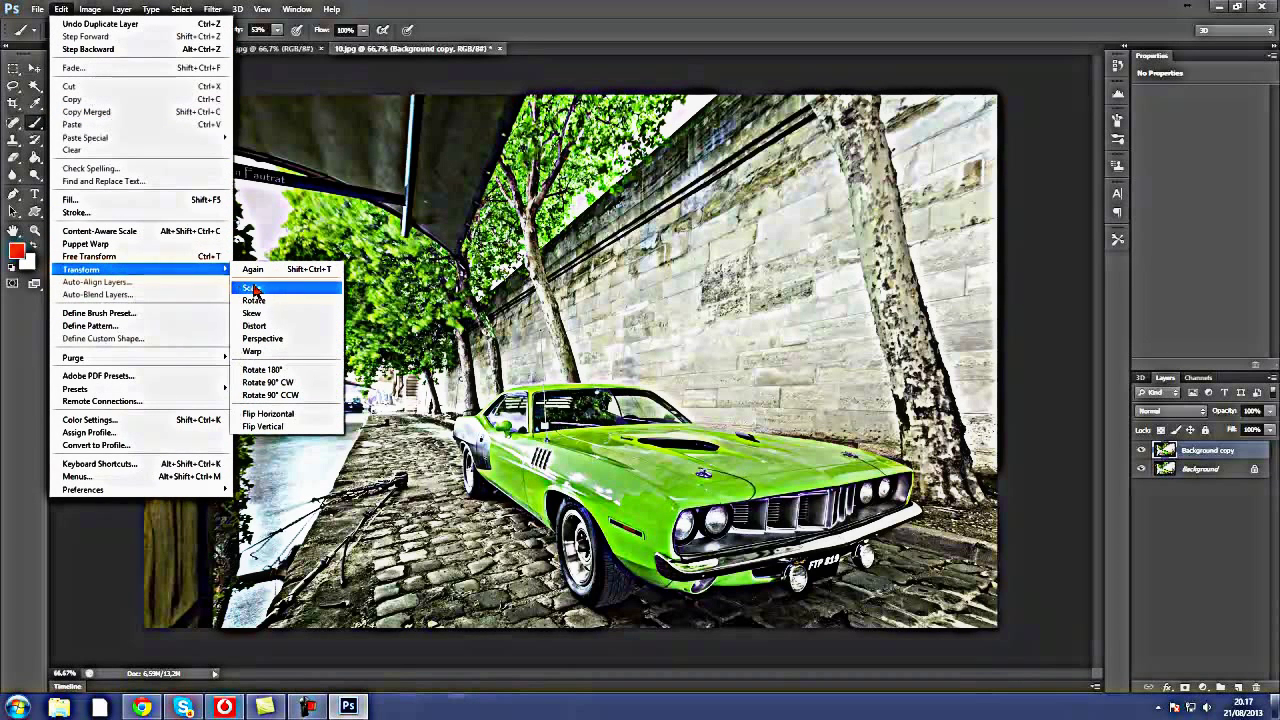
- Rotate the duplicated car layer to about -15° and shift it right and down
click(263, 289)
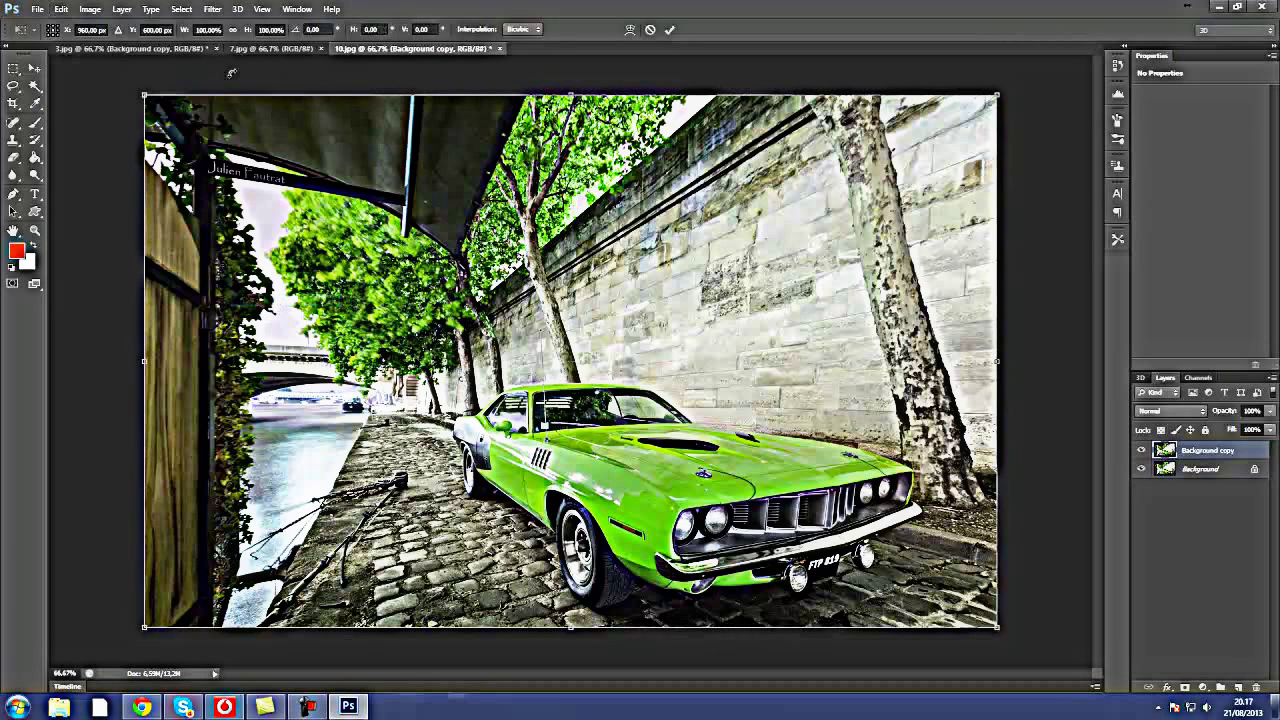
drag(143, 97, 196, 226)
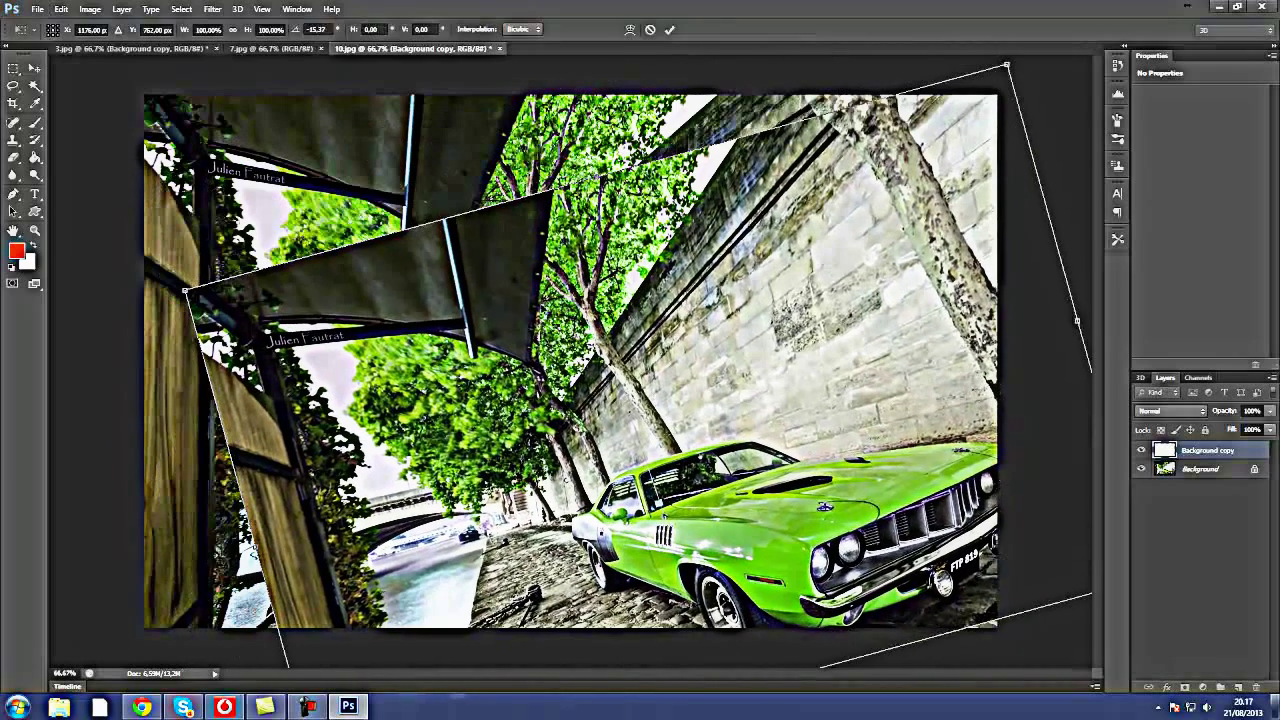
mouse_move(116, 219)
mouse_down()
mouse_move(213, 293)
mouse_move(331, 263)
mouse_up()
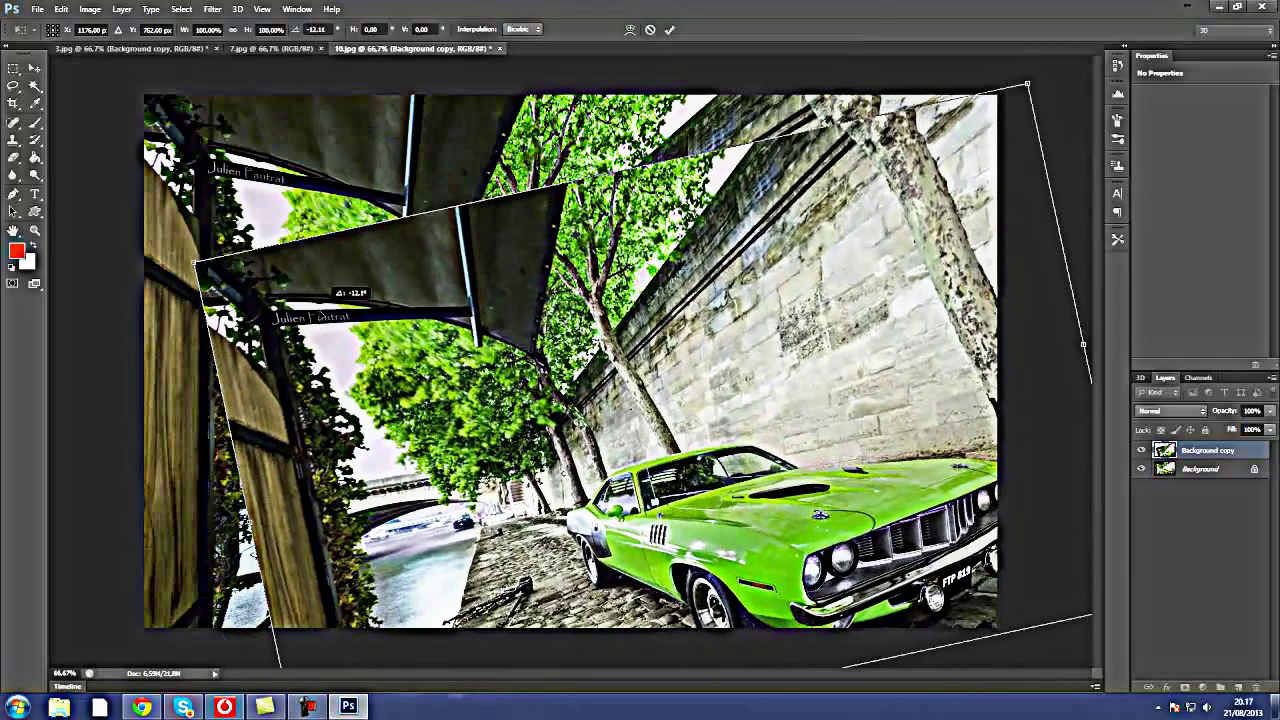
mouse_move(331, 263)
mouse_down()
mouse_move(333, 301)
mouse_move(325, 231)
mouse_up()
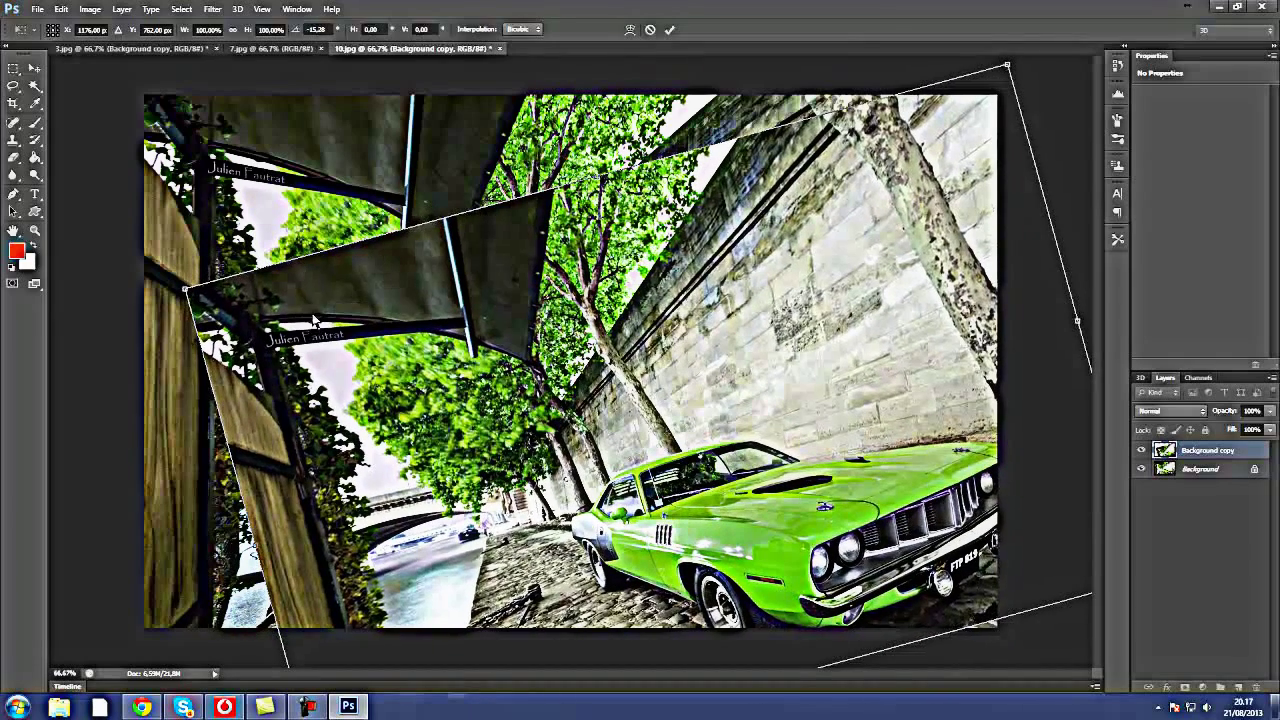
- Skew the rotated layer by pulling its corner out toward the upper right, then commit
click(61, 9)
mouse_move(81, 269)
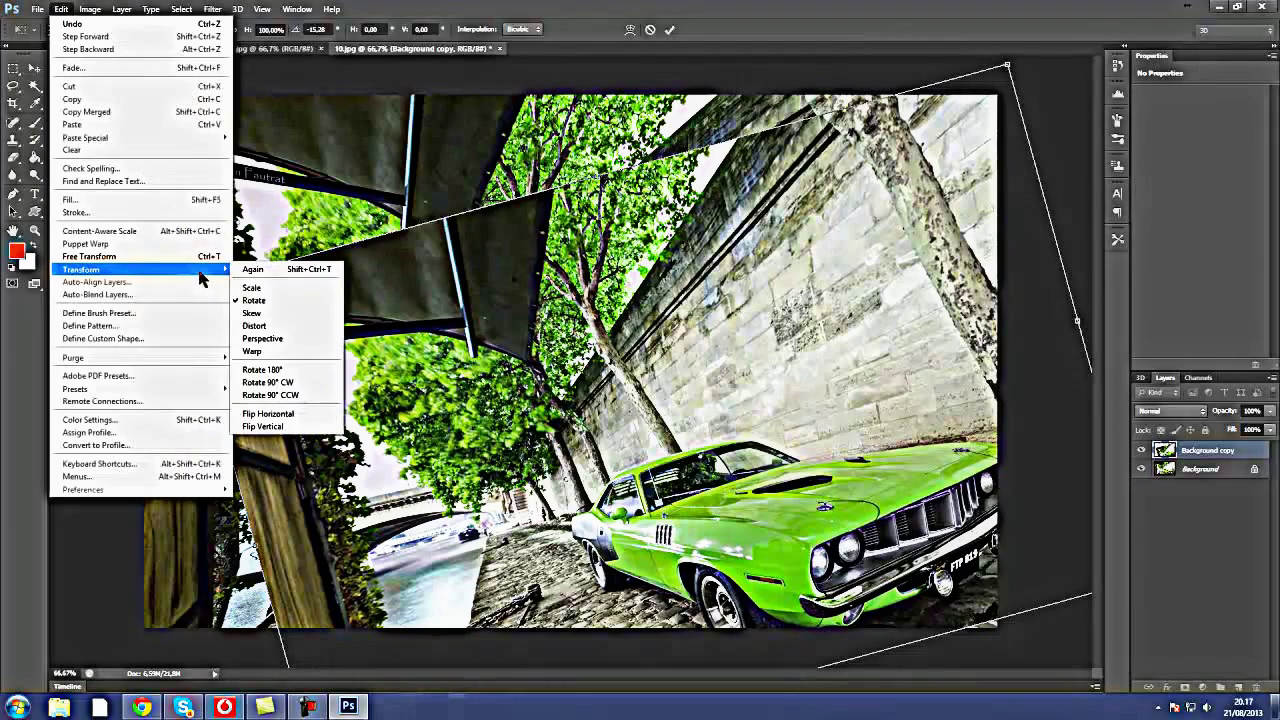
click(270, 315)
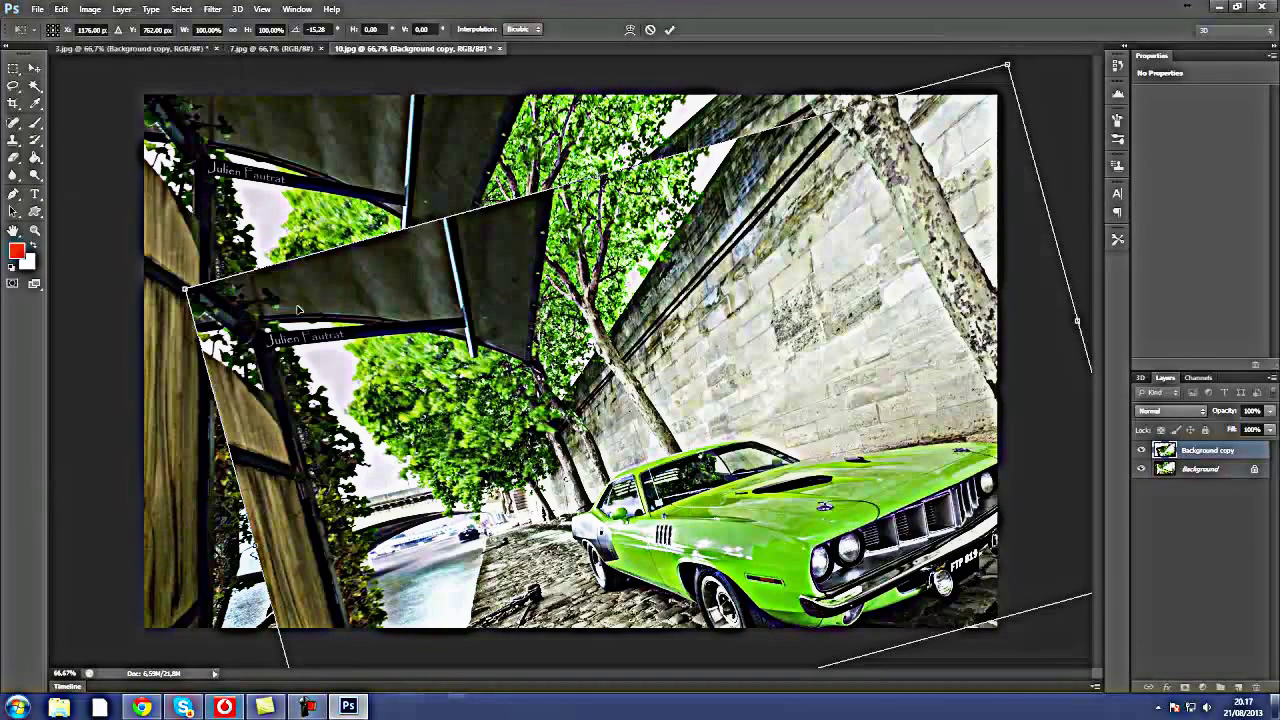
mouse_move(187, 294)
mouse_down()
mouse_move(489, 316)
mouse_move(545, 290)
mouse_up()
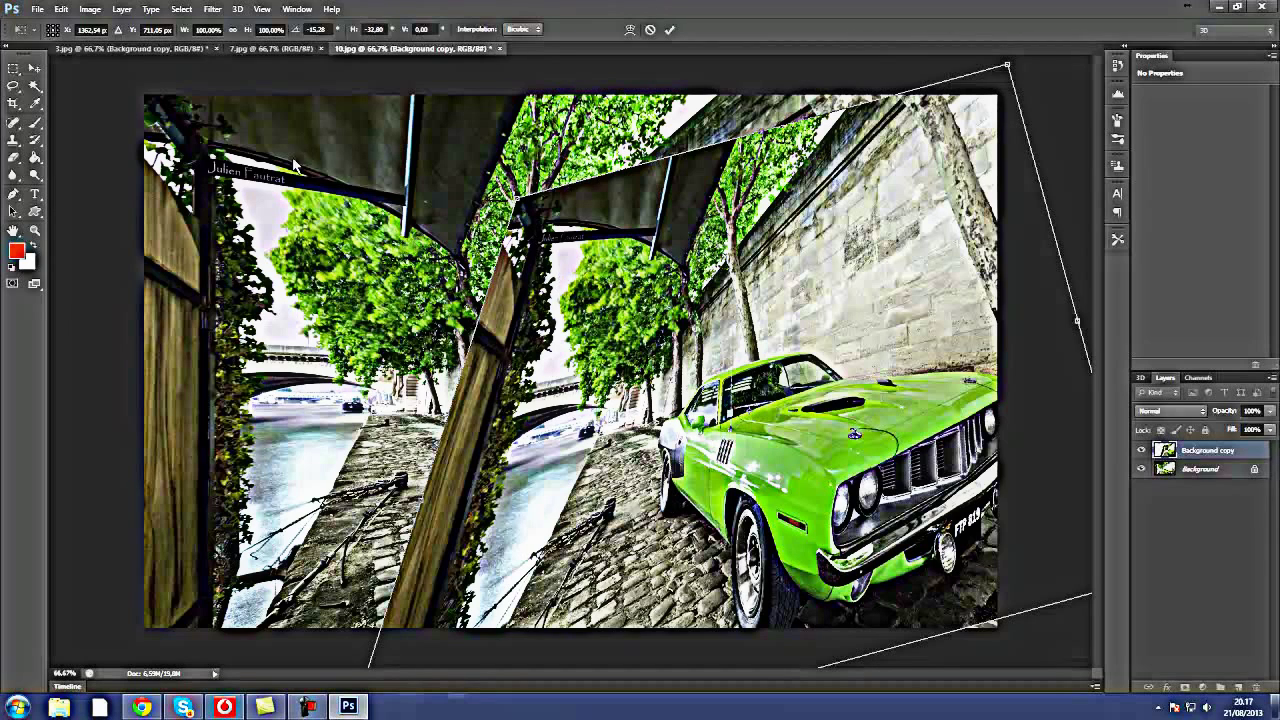
drag(518, 200, 762, 251)
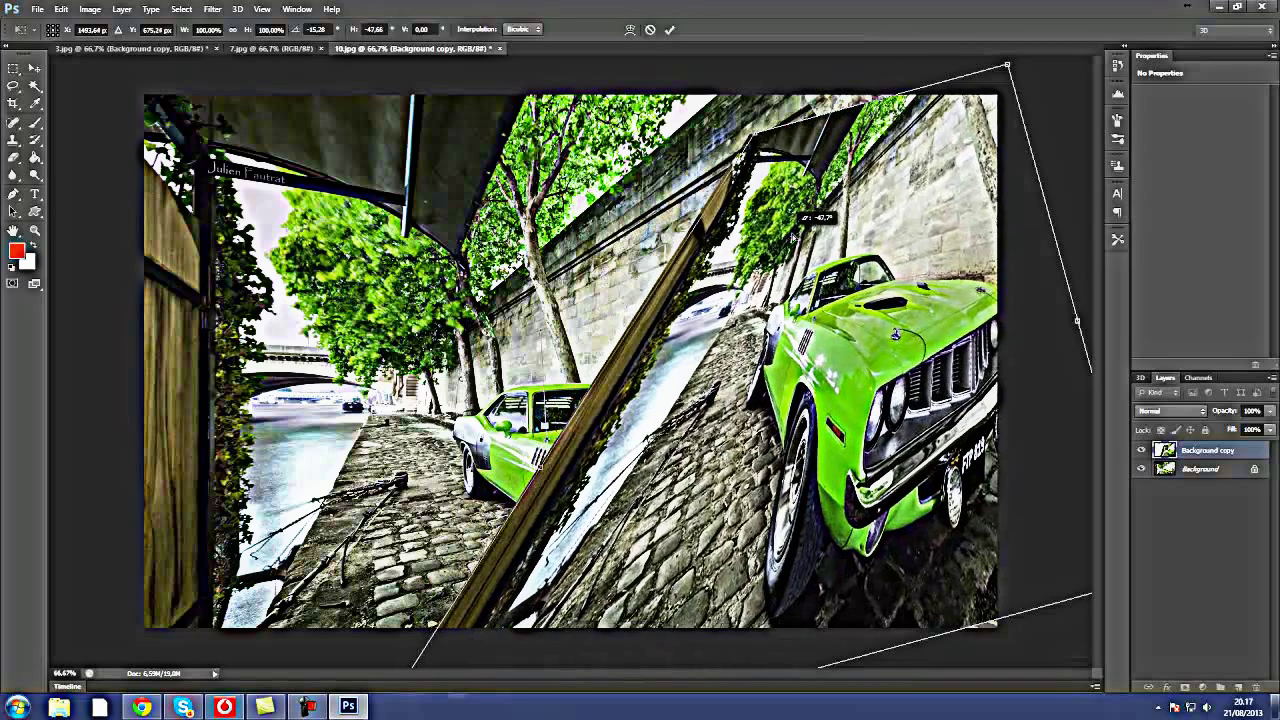
drag(760, 250, 810, 232)
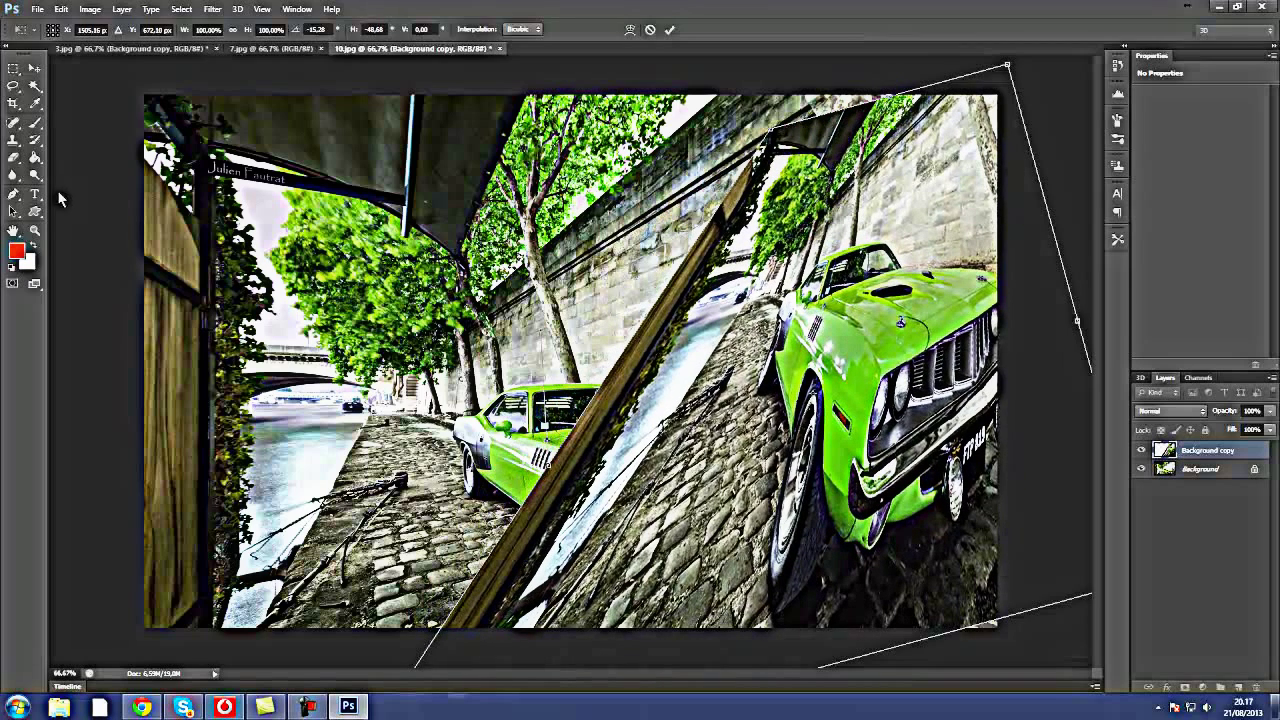
click(35, 121)
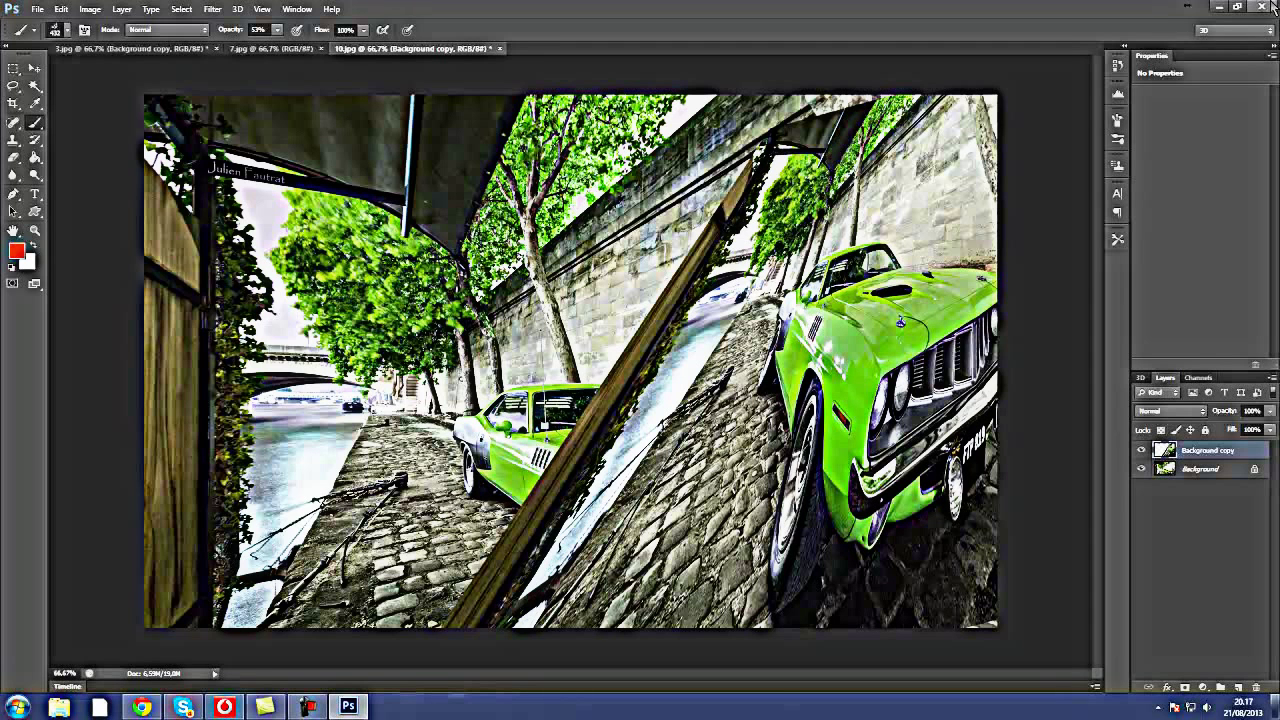
- Close the green car 10.jpg and garage 3.jpg, declining to save either
click(501, 49)
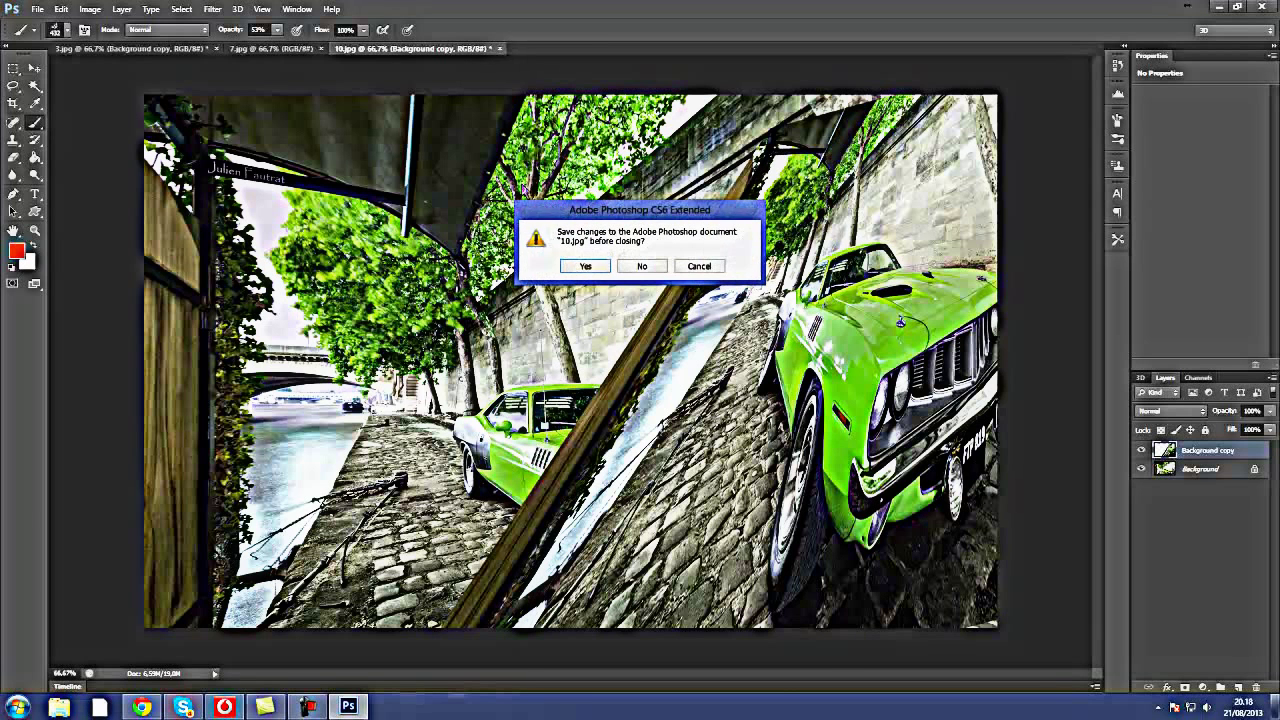
click(643, 266)
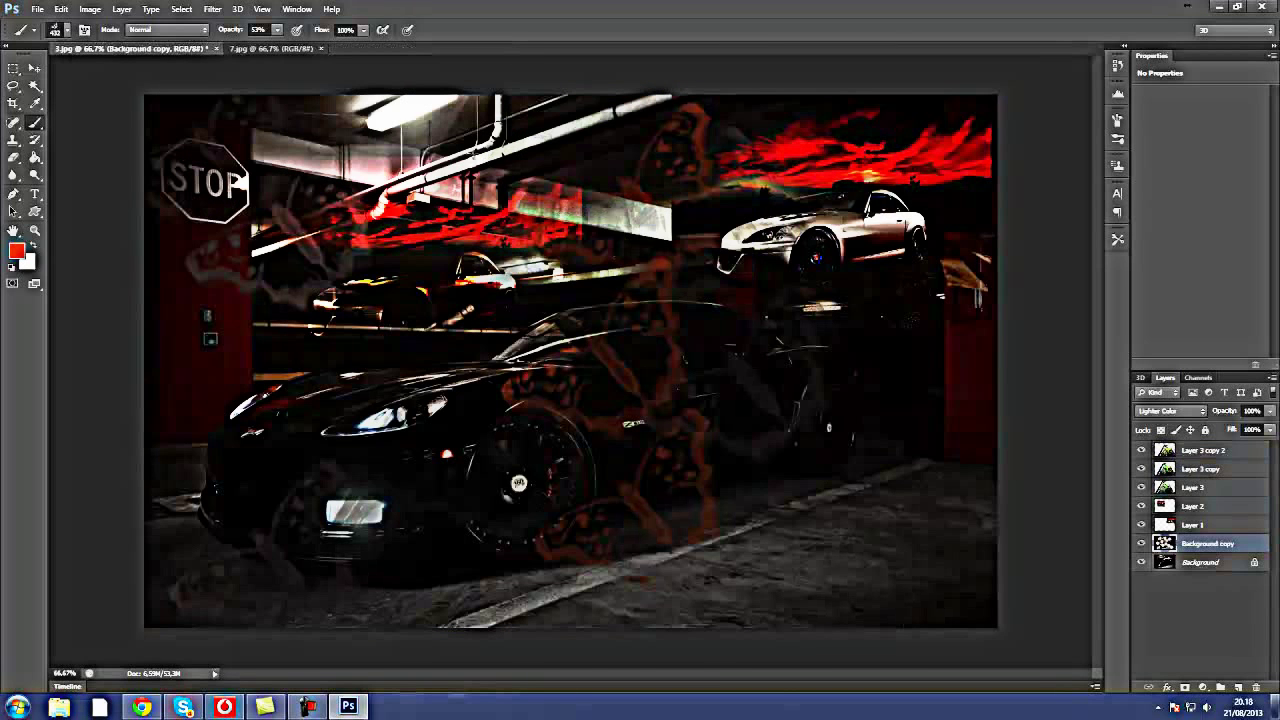
click(215, 49)
click(652, 266)
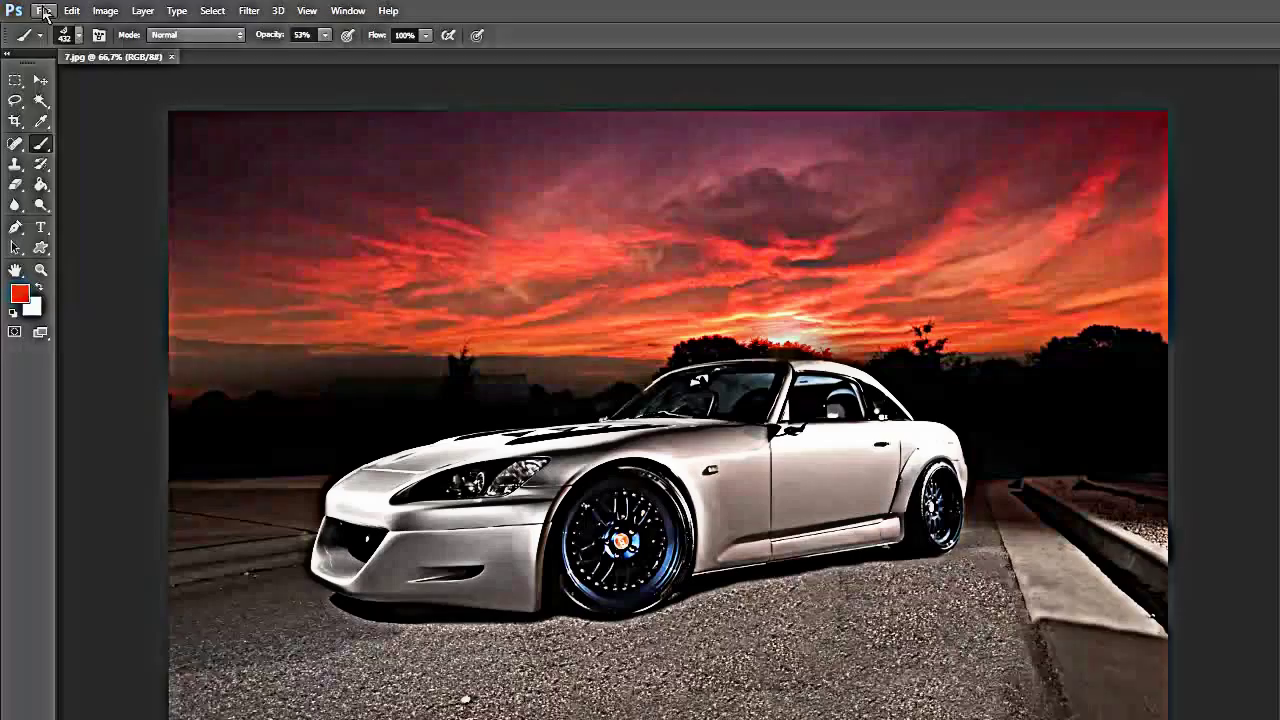
- Open 19.jpg from the car wallpaper folder and tile it vertically beside 7.jpg
click(37, 9)
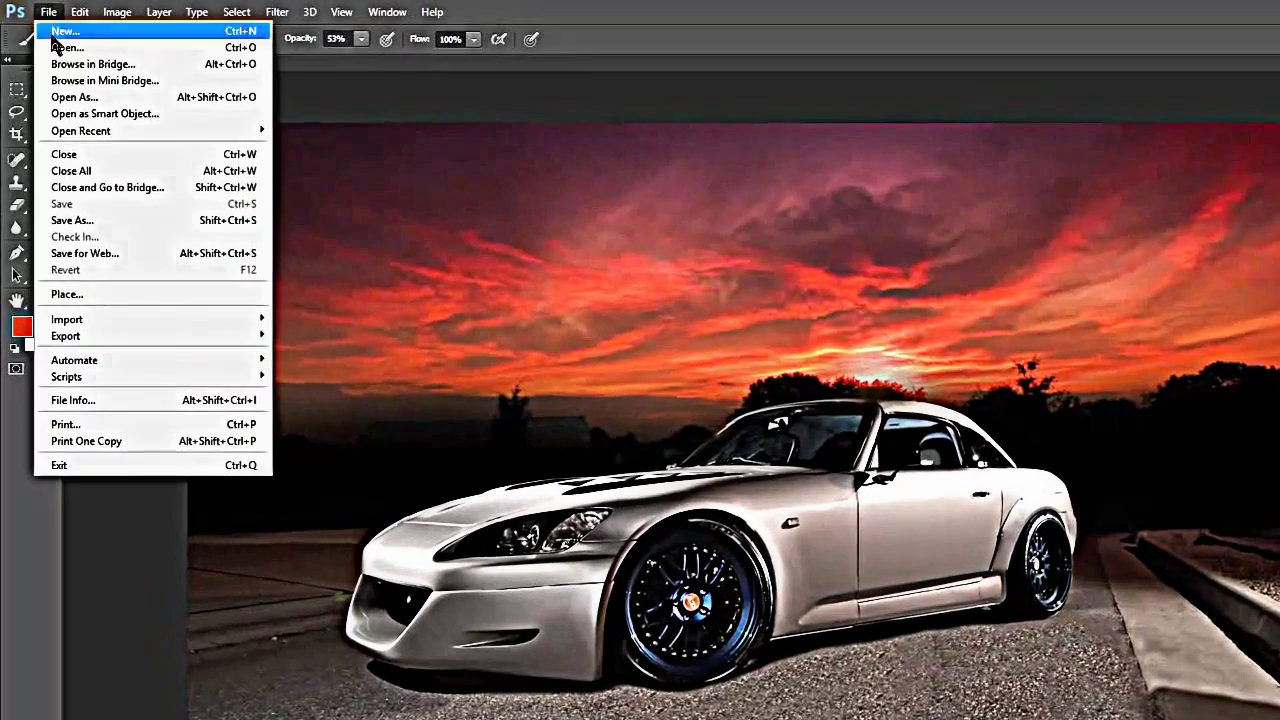
click(52, 36)
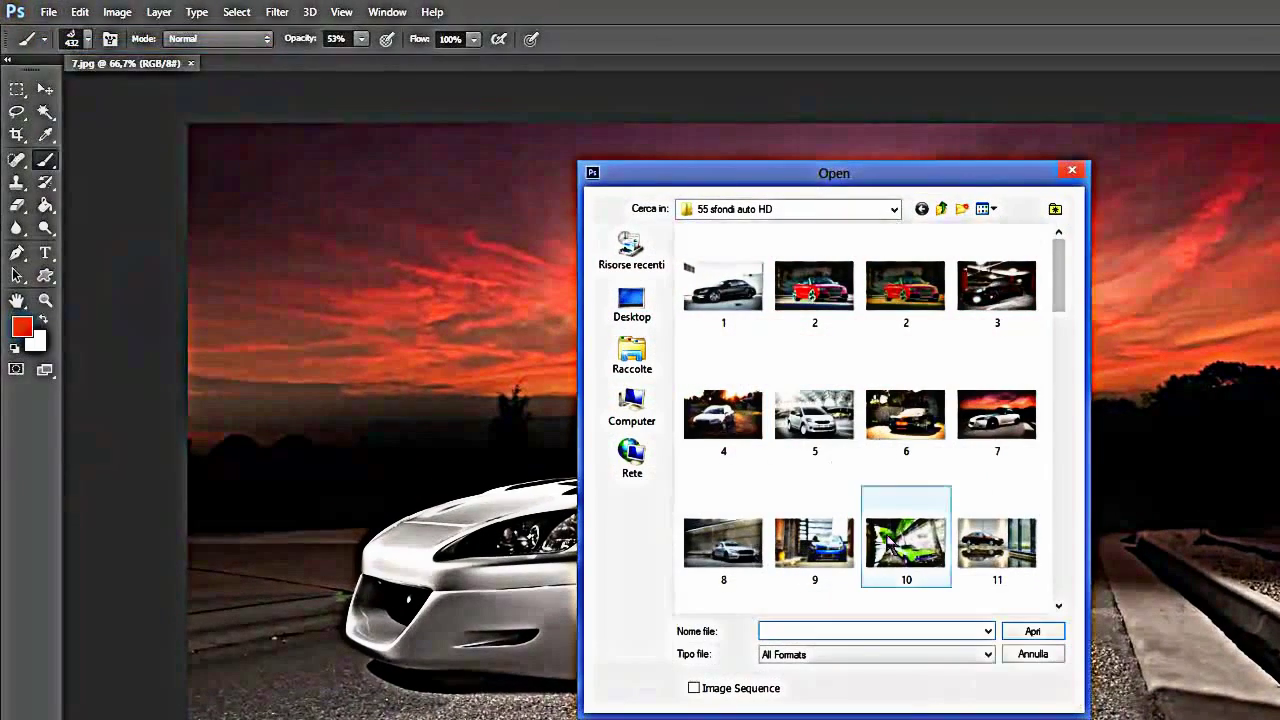
click(994, 537)
scroll(993, 532, down, 3)
double_click(996, 414)
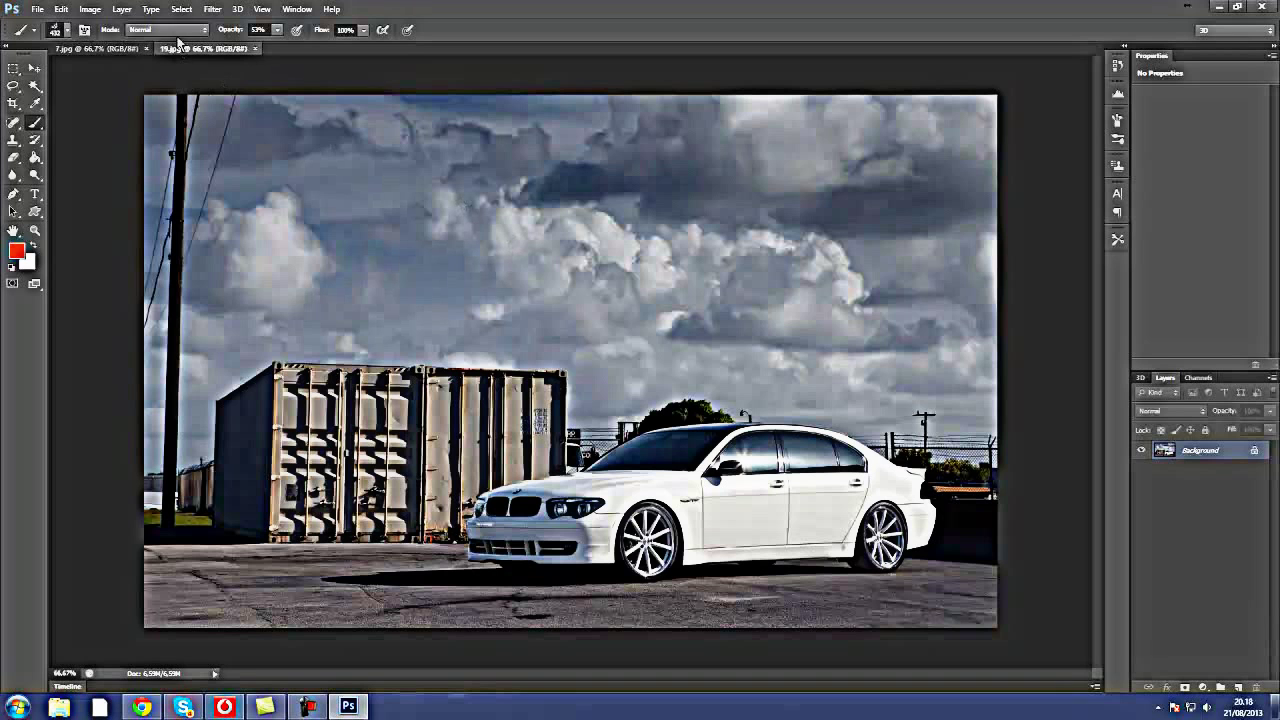
click(297, 9)
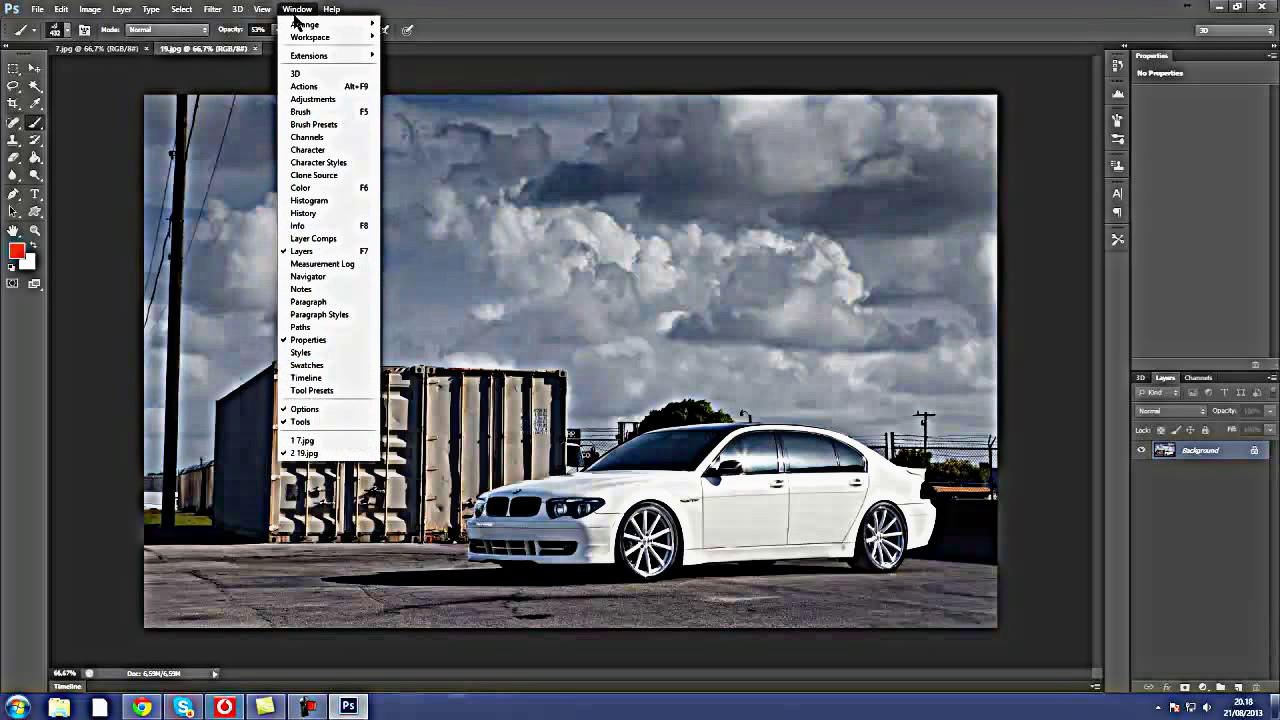
mouse_move(318, 23)
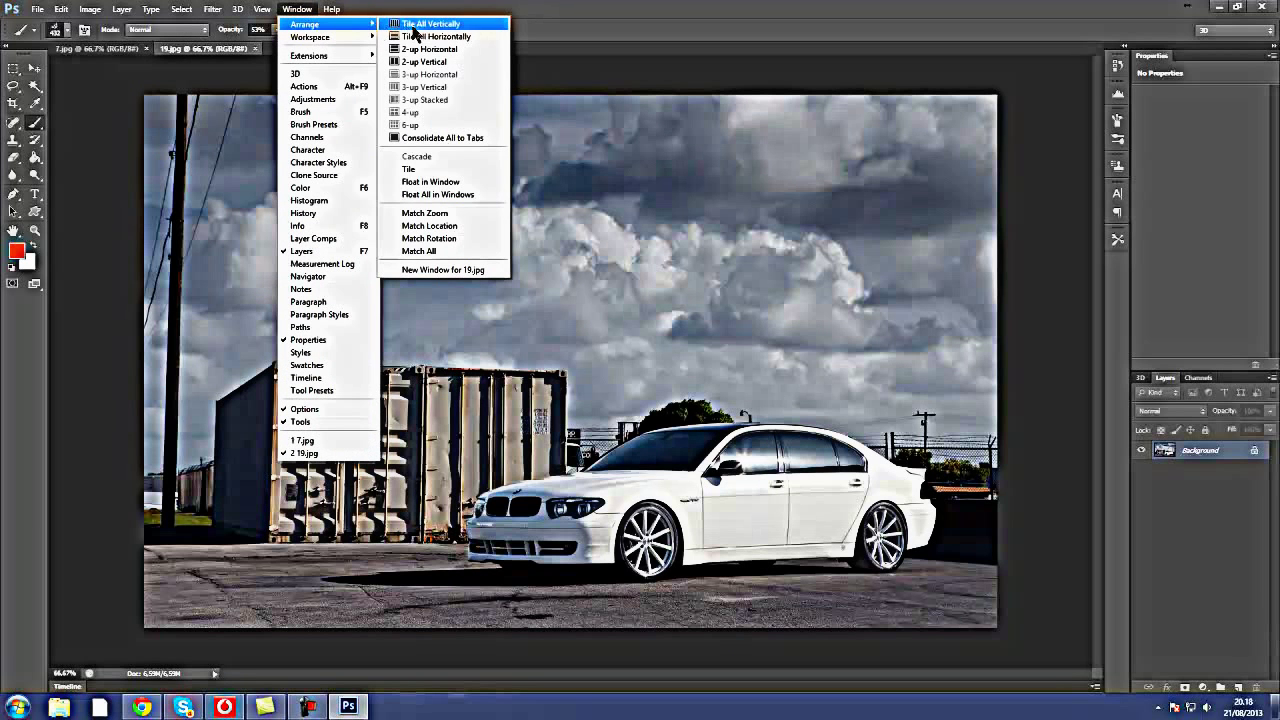
click(438, 29)
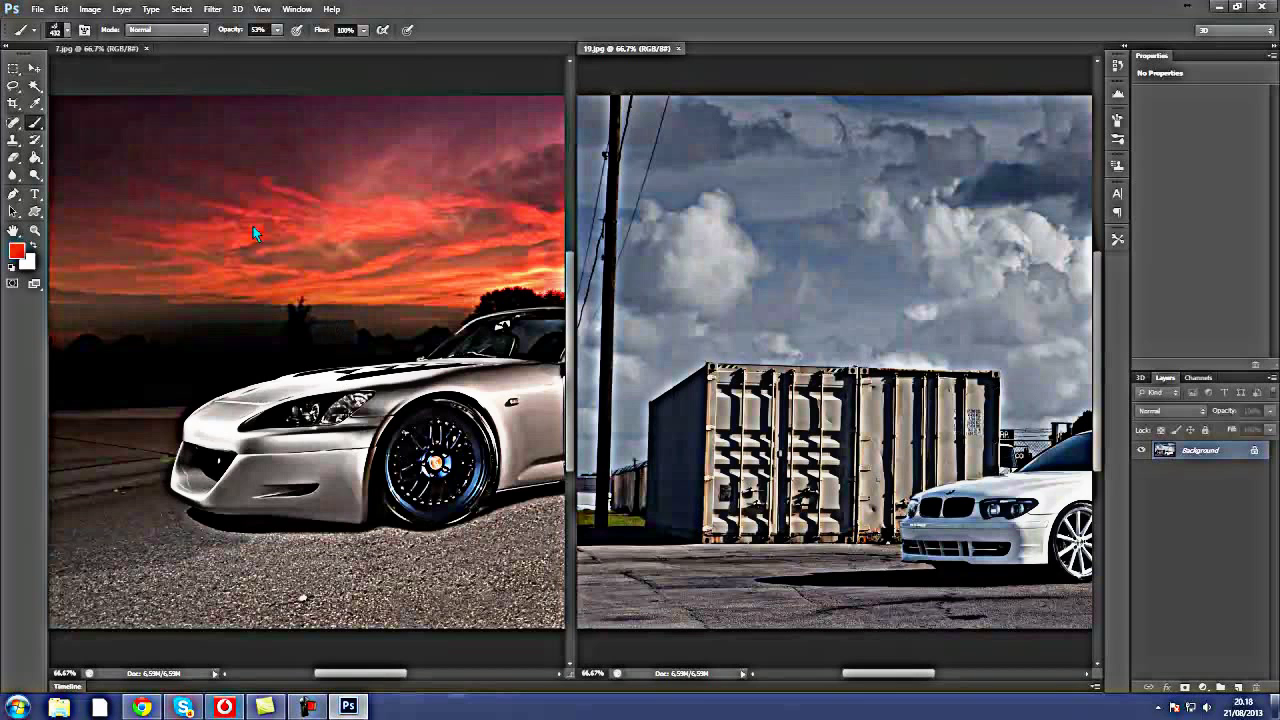
- Drag the BMW image from 19.jpg into 7.jpg with the Move tool as Layer 1
click(34, 68)
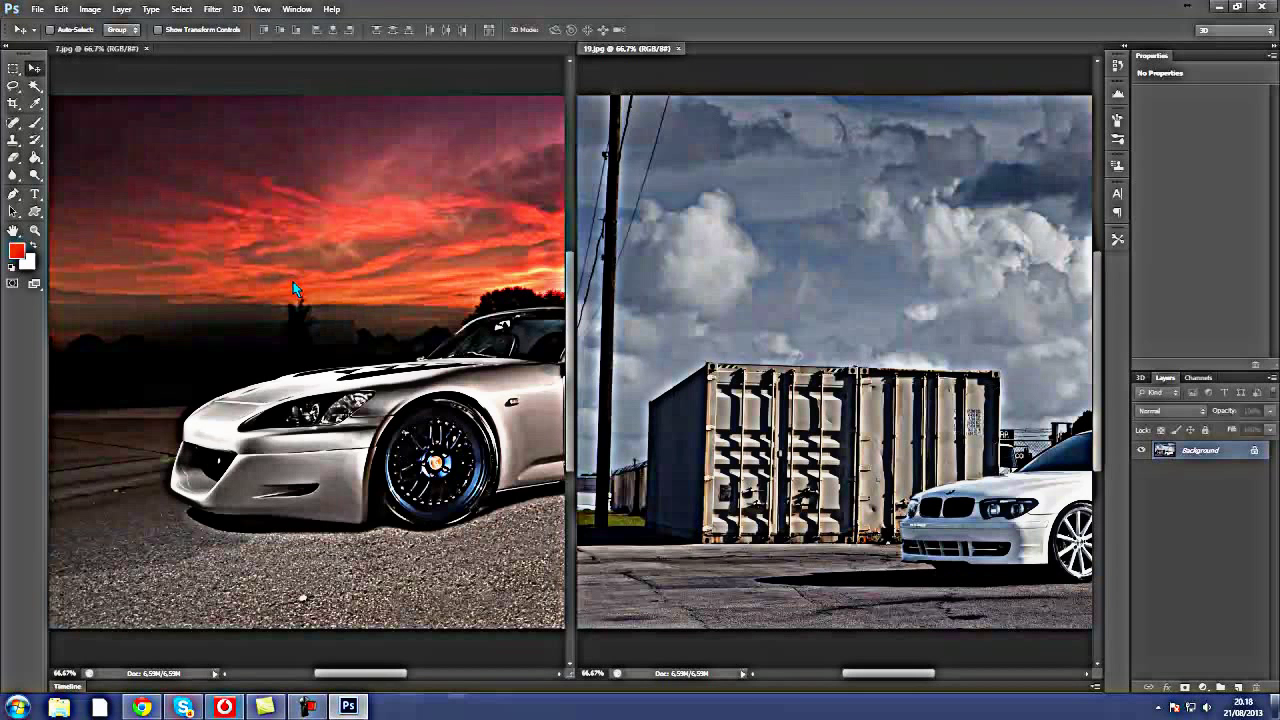
click(295, 229)
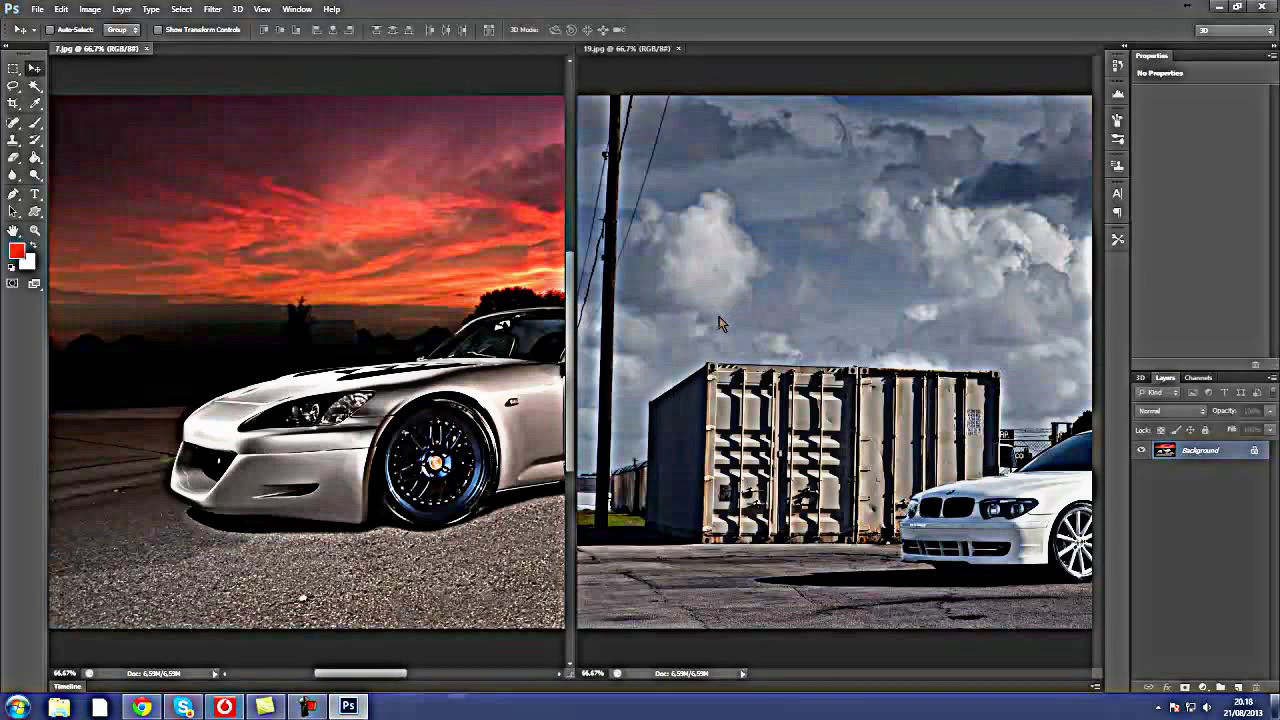
click(745, 273)
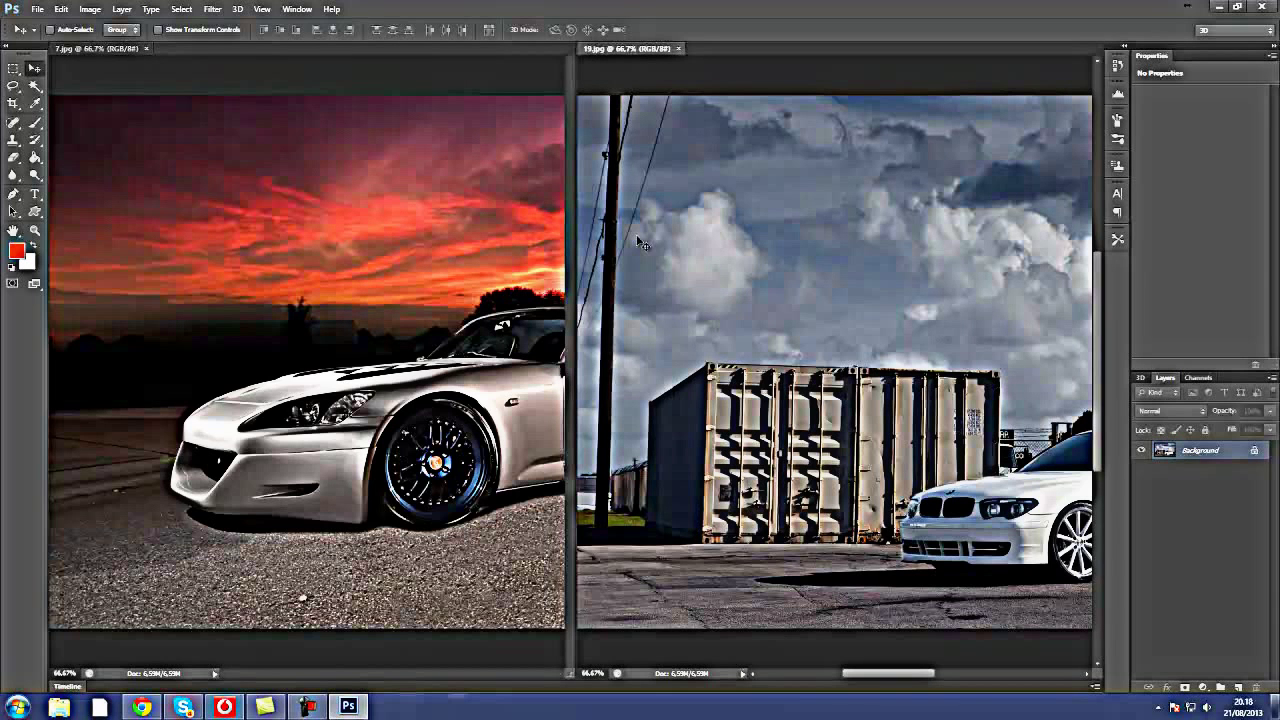
click(416, 220)
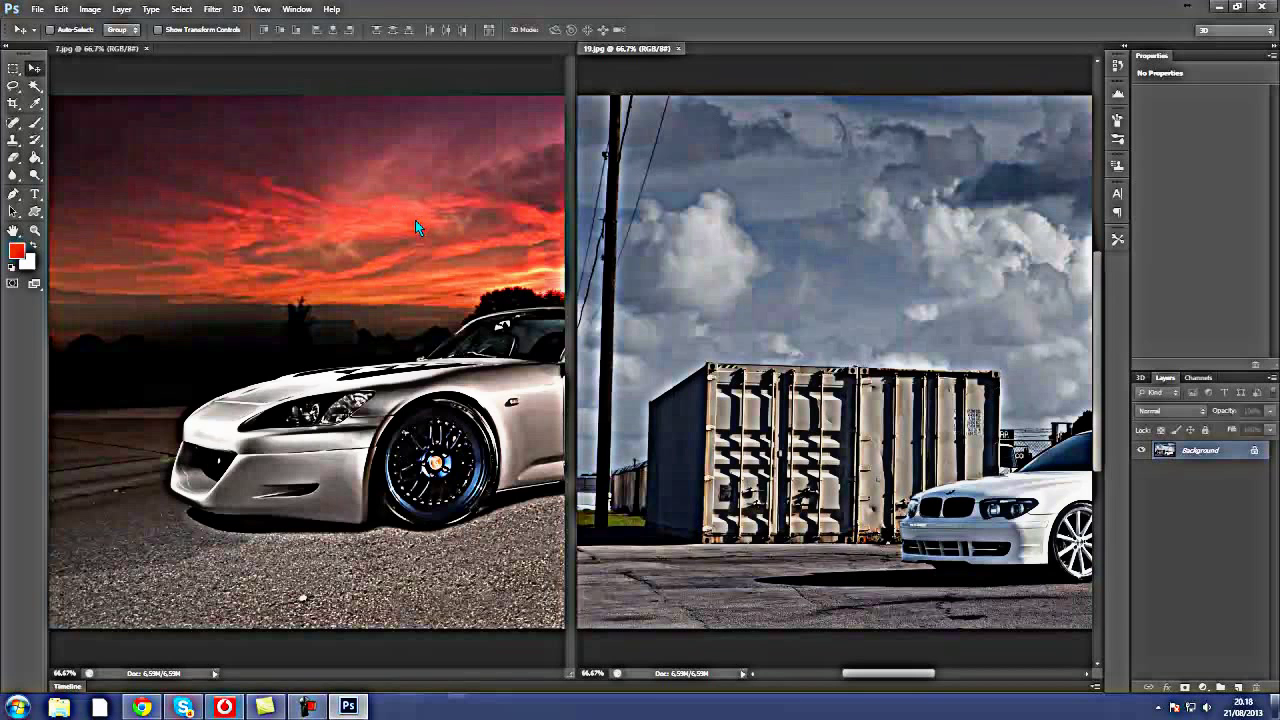
drag(137, 60, 698, 245)
mouse_move(698, 245)
mouse_down()
mouse_move(388, 213)
mouse_move(358, 241)
mouse_move(275, 273)
mouse_move(204, 262)
mouse_move(263, 246)
mouse_move(324, 292)
mouse_move(253, 232)
mouse_up()
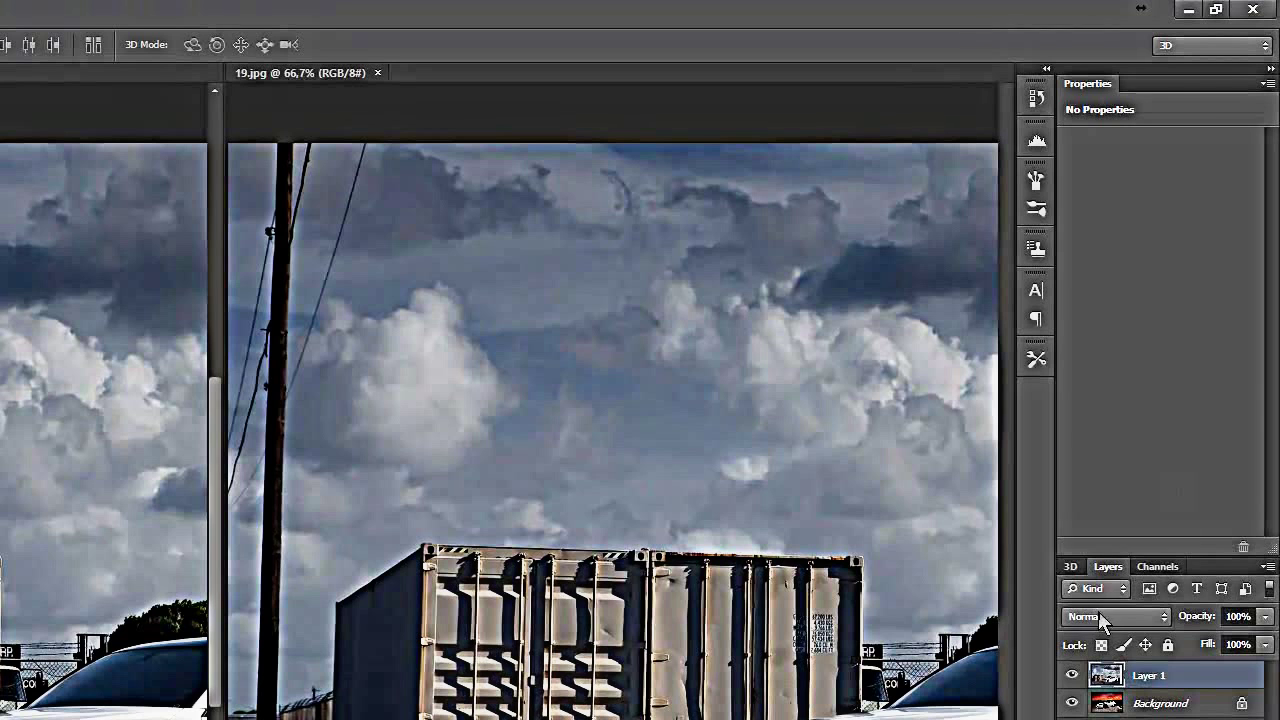
- Try Pin Light on Layer 1, then switch its blend mode to Overlay
click(1153, 427)
click(1083, 421)
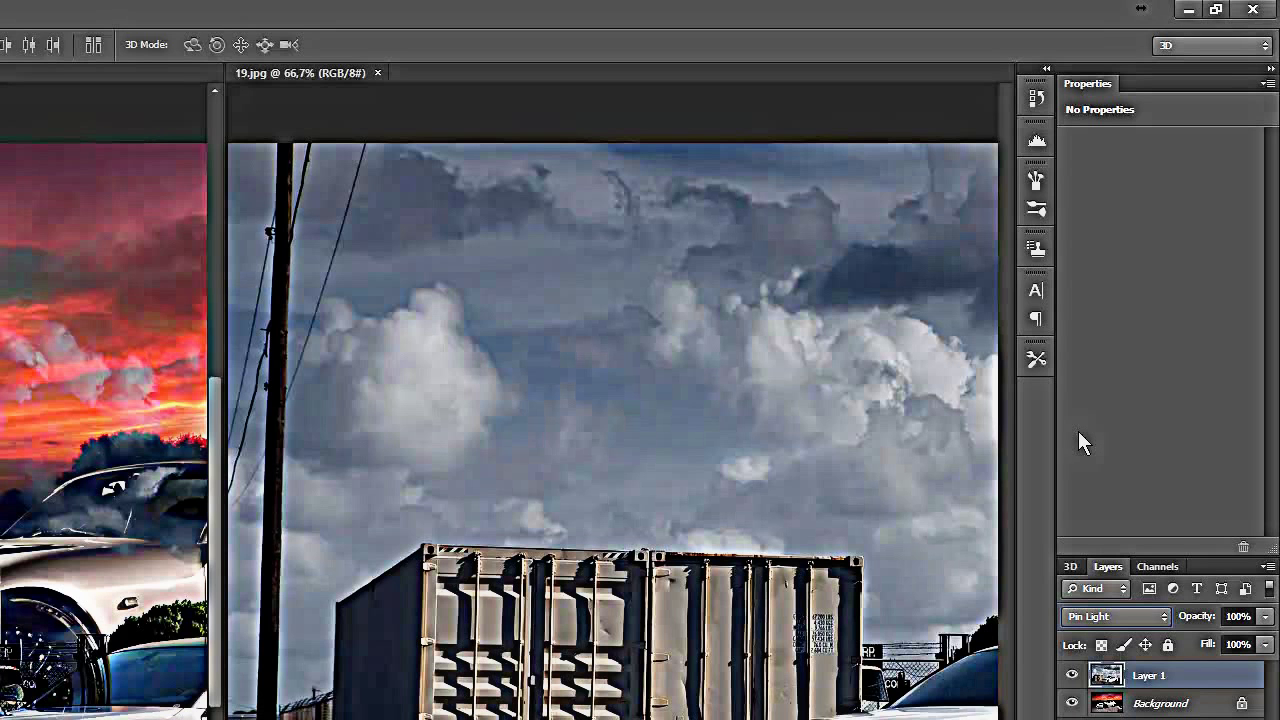
click(1124, 617)
click(1081, 342)
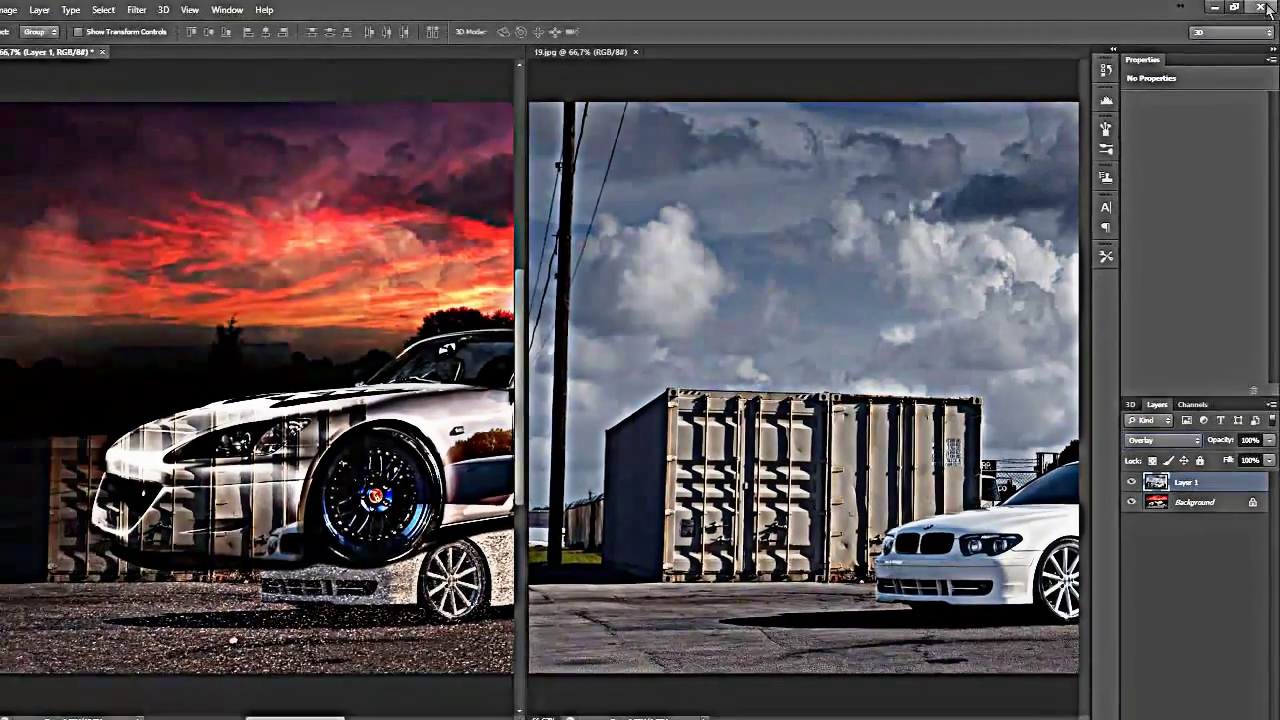
- Close Photoshop, choosing No to discard changes to the sunset composite
click(1262, 7)
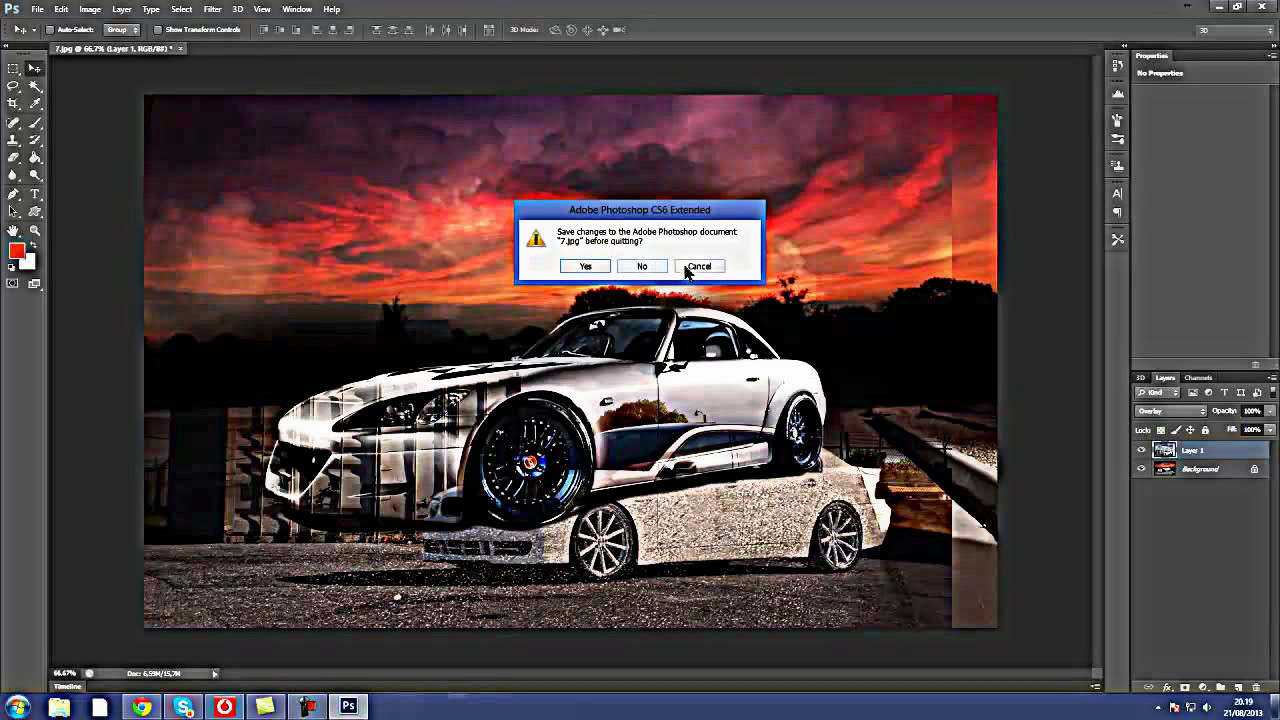
click(646, 268)
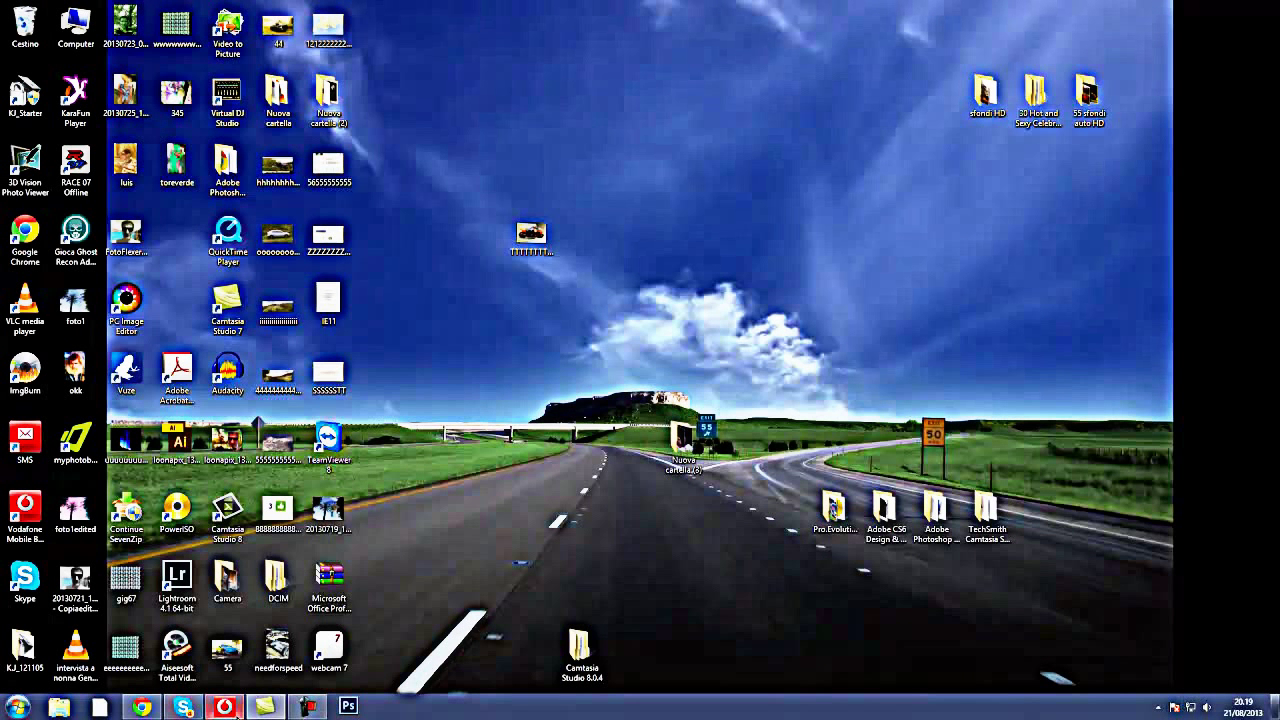
click(308, 706)
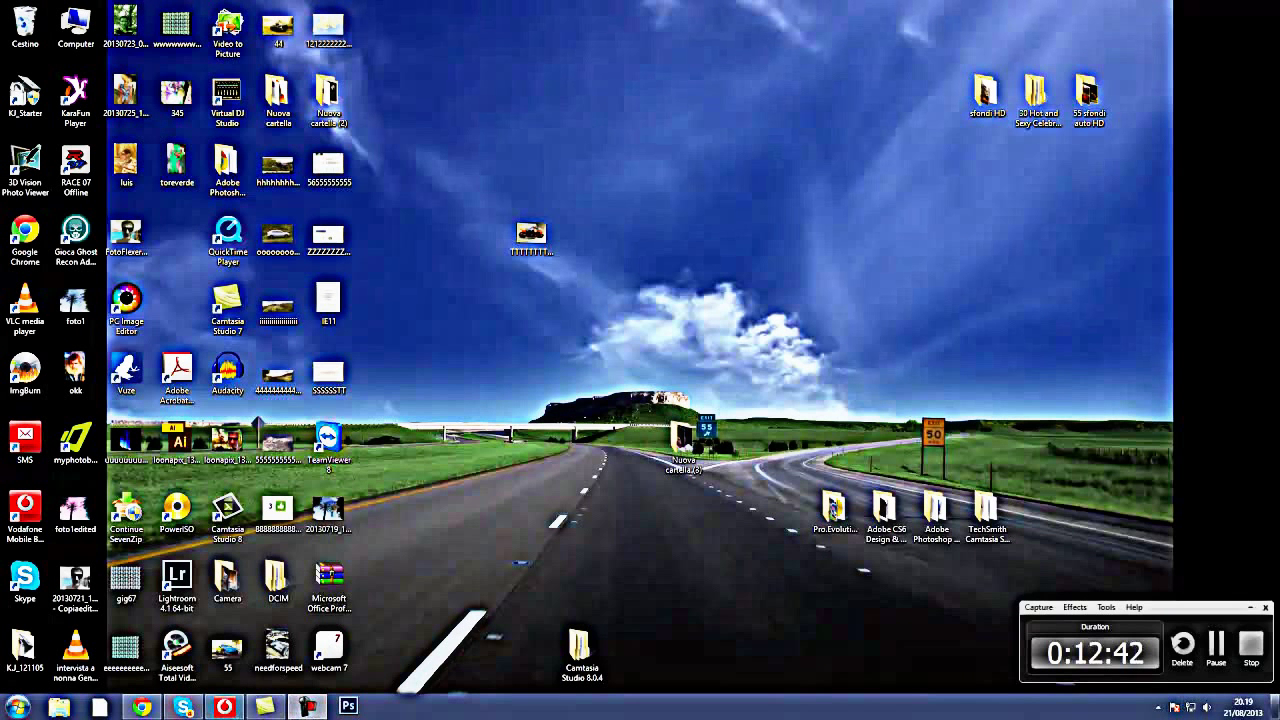